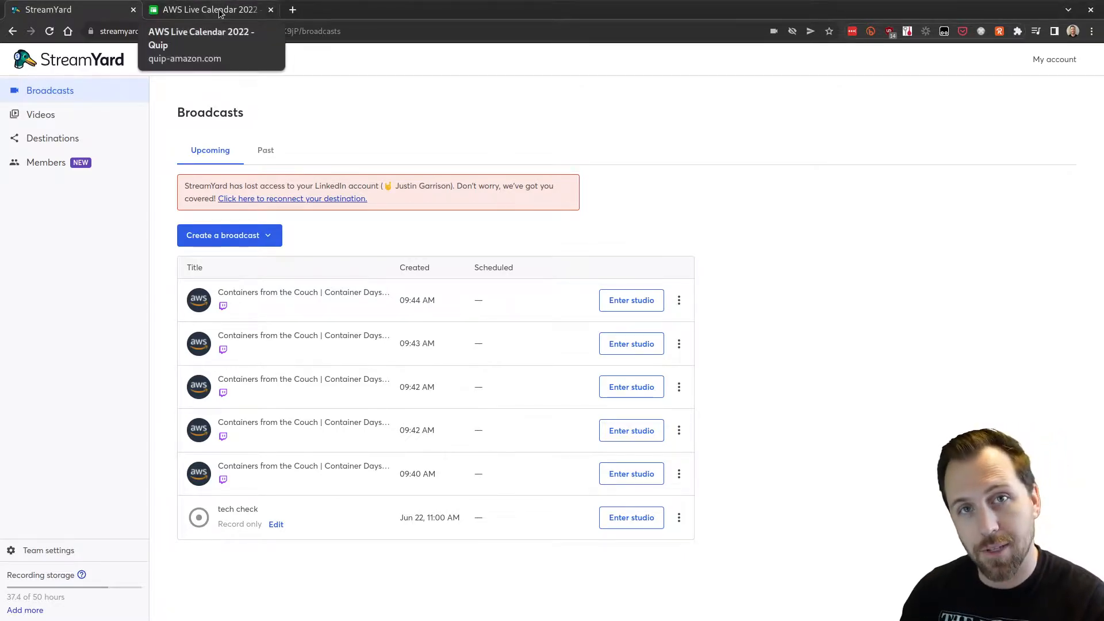
Look over the show types and scheduled time slots in the AWS Live Calendar 2022 spreadsheet, and return to StreamYard.
{"action": "left_click", "coordinate": [220, 13]}
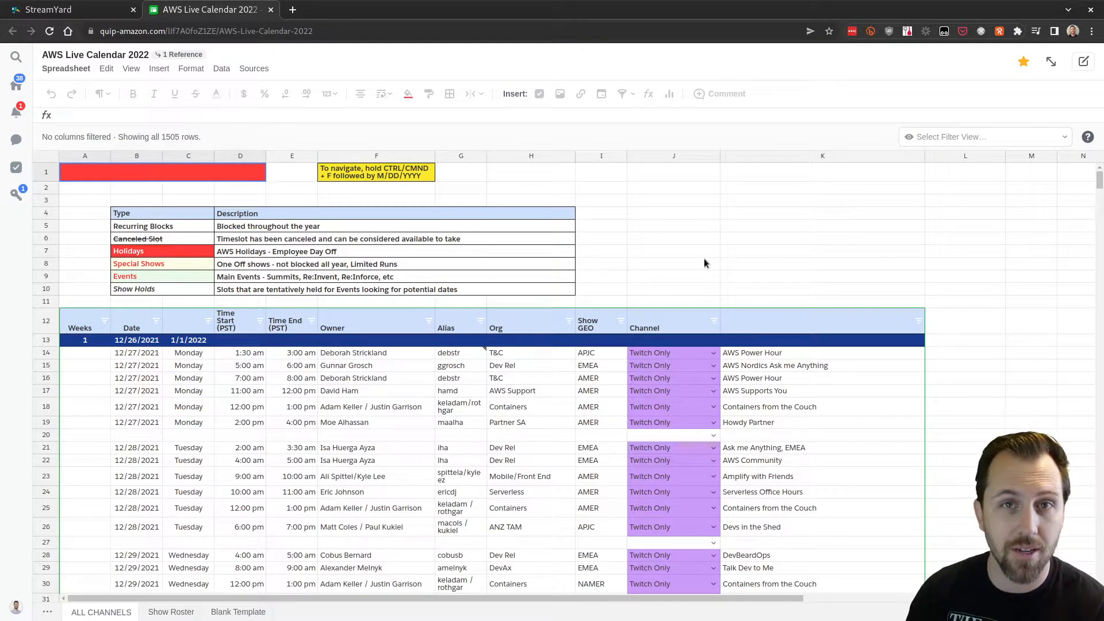
{"action": "scroll", "coordinate": [704, 257], "scroll_direction": "down", "scroll_amount": 10}
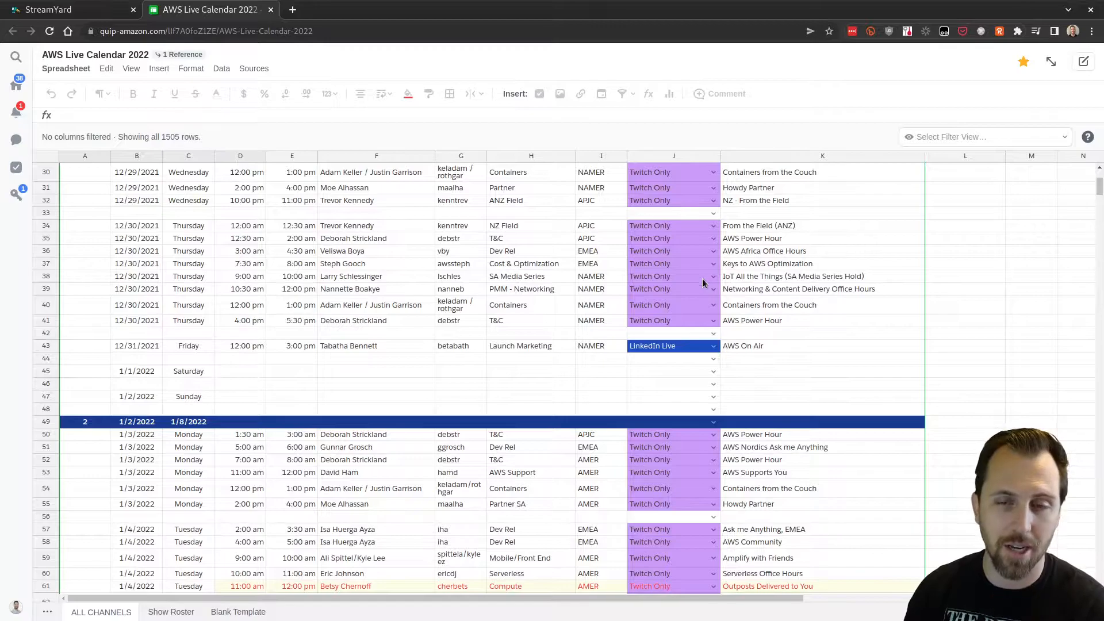
{"action": "scroll", "coordinate": [701, 280], "scroll_direction": "up", "scroll_amount": 10}
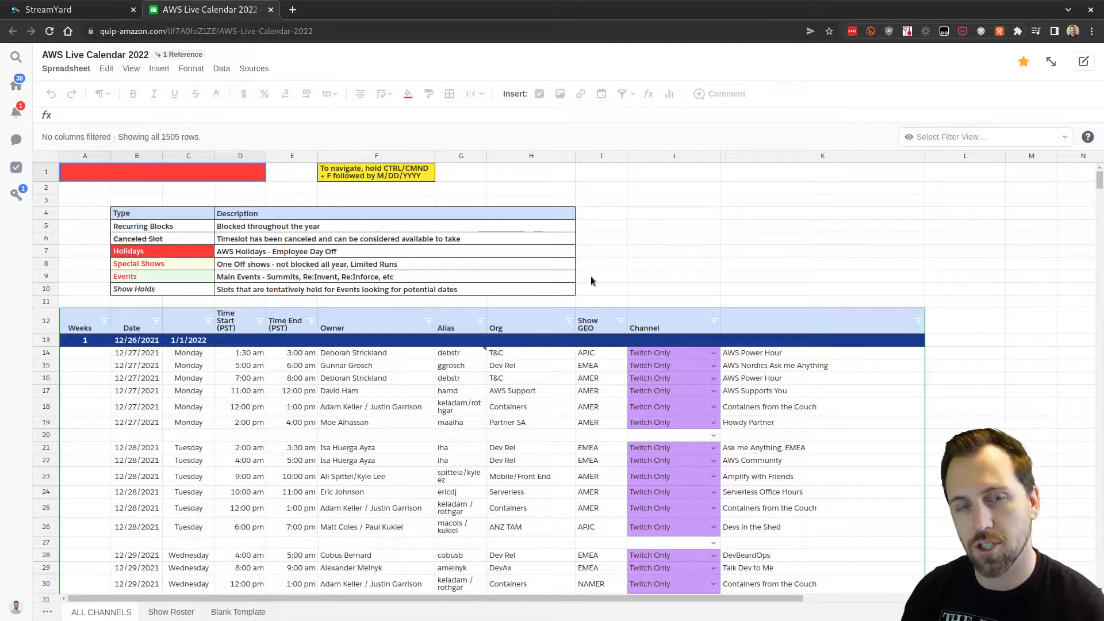
{"action": "left_click", "coordinate": [111, 12]}
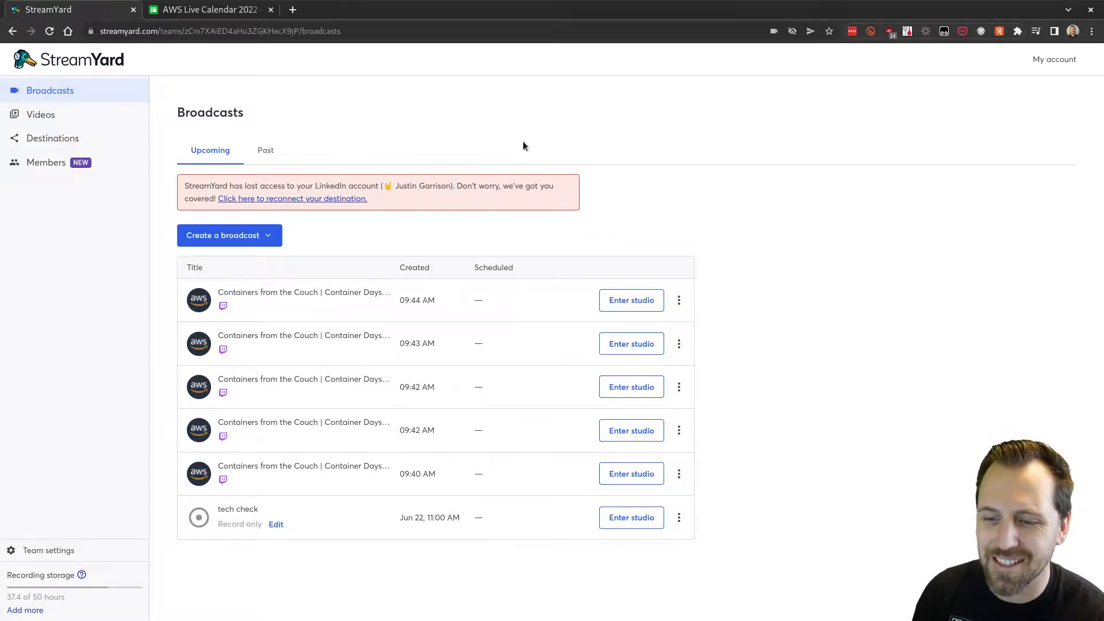
Switch to Quip and open the AWS Containers DA Projects document from the document search.
{"action": "left_click", "coordinate": [226, 17]}
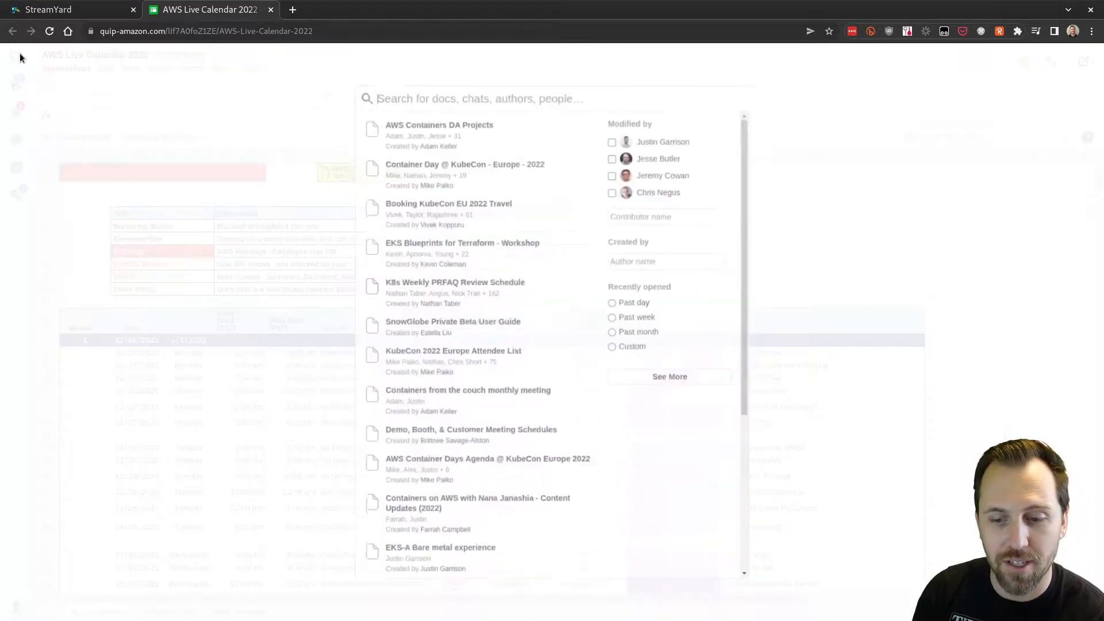
{"action": "left_click", "coordinate": [17, 57]}
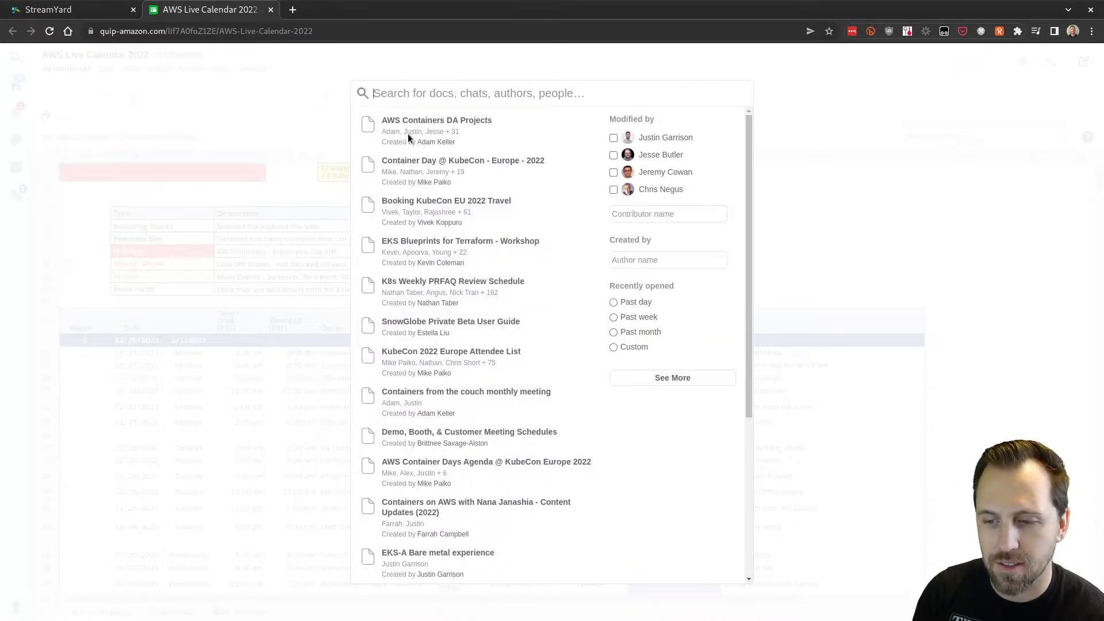
{"action": "left_click", "coordinate": [433, 121]}
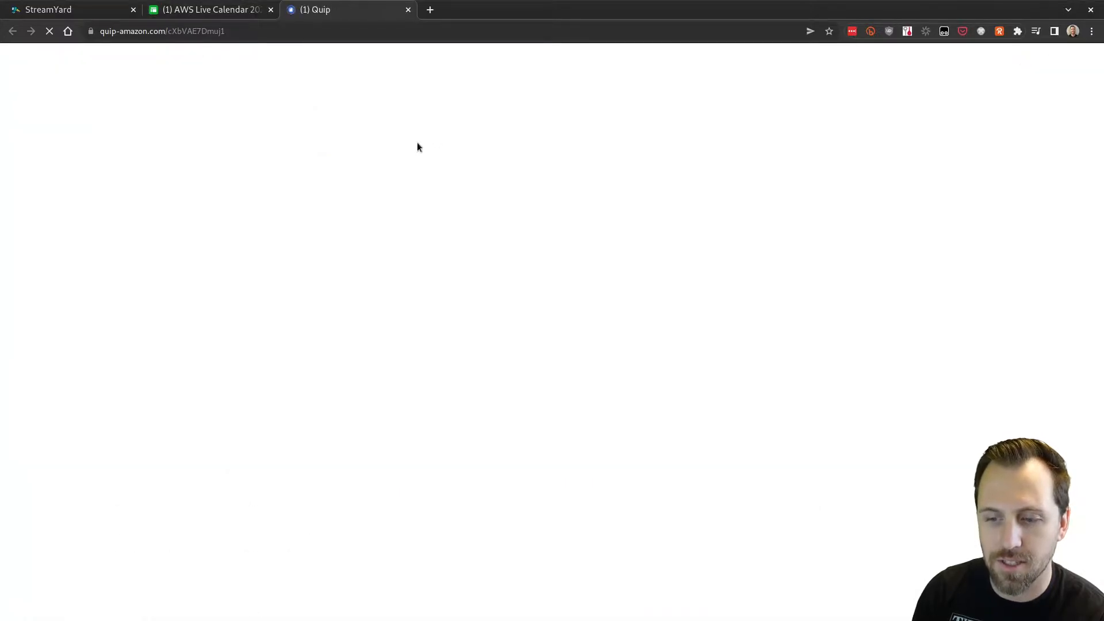
Read the document's Streaming section, highlighting the line about the shared login email address.
{"action": "scroll", "coordinate": [664, 318], "scroll_direction": "down", "scroll_amount": 5}
{"action": "scroll", "coordinate": [664, 317], "scroll_direction": "down", "scroll_amount": 12}
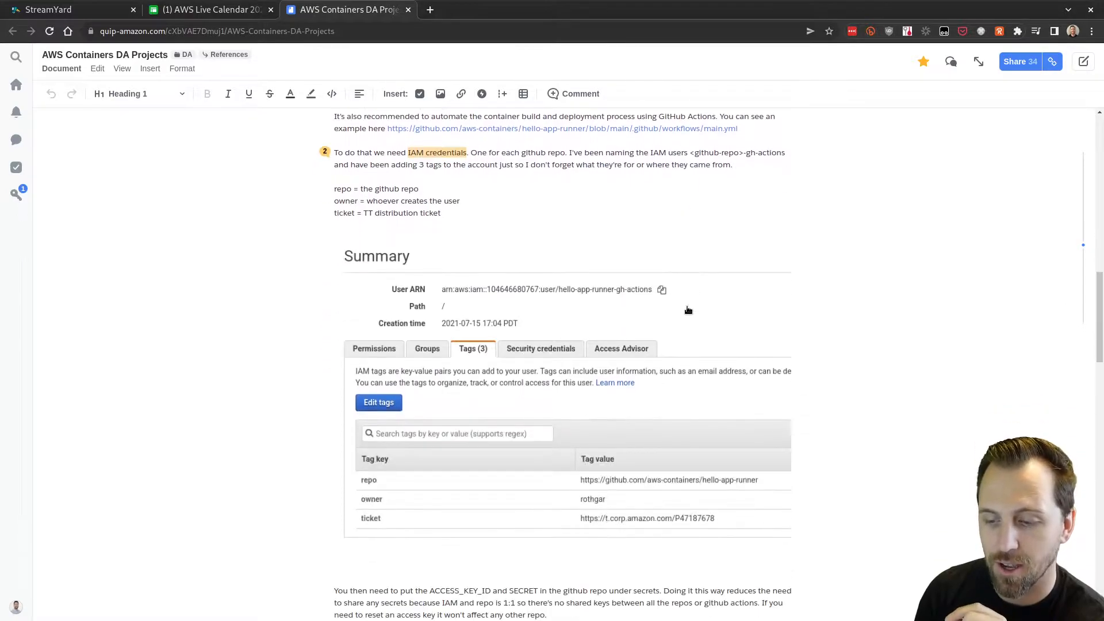
{"action": "scroll", "coordinate": [689, 311], "scroll_direction": "down", "scroll_amount": 6}
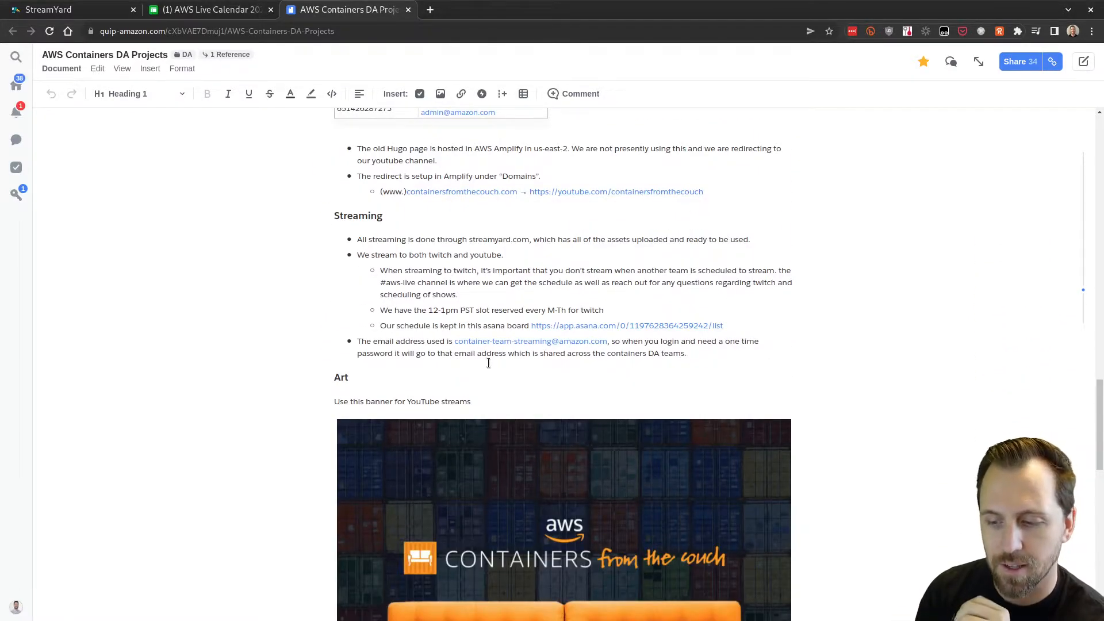
{"action": "left_click_drag", "start_coordinate": [435, 343], "coordinate": [690, 343]}
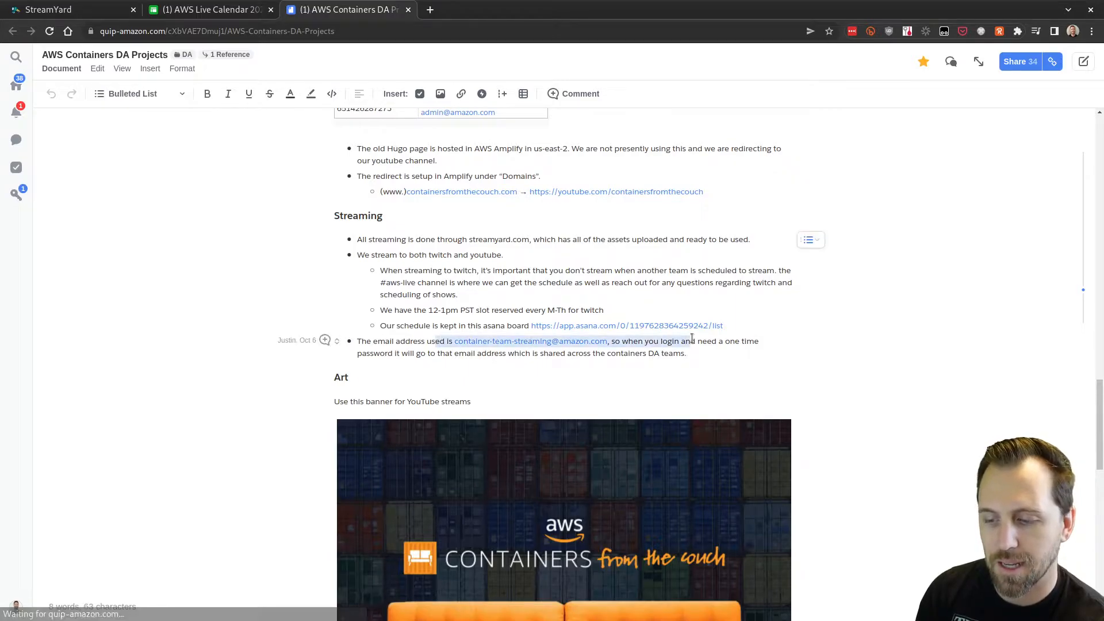
{"action": "left_click", "coordinate": [733, 347]}
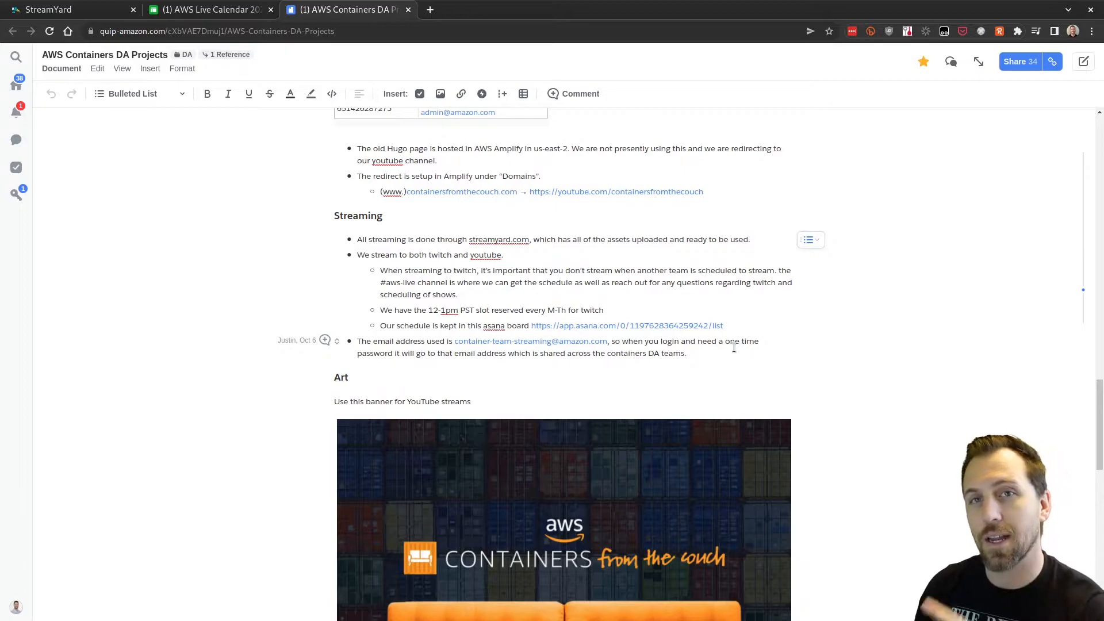
Examine the stream banner and green-screen background in the Art section and the YouTube video Cover images section.
{"action": "scroll", "coordinate": [734, 346], "scroll_direction": "down", "scroll_amount": 4}
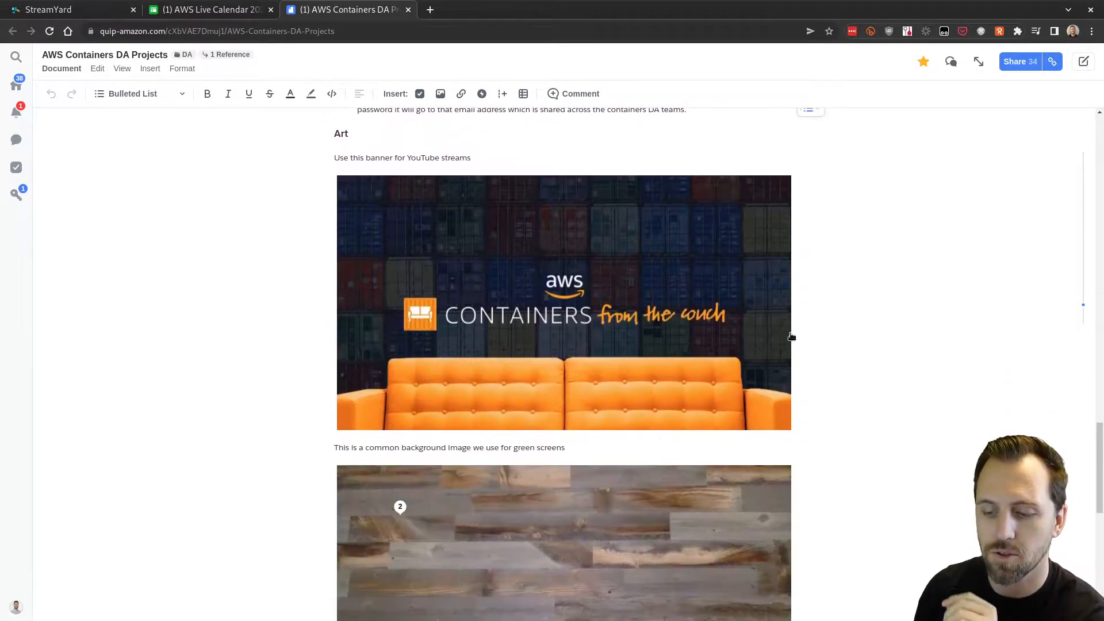
{"action": "scroll", "coordinate": [819, 336], "scroll_direction": "down", "scroll_amount": 3}
{"action": "scroll", "coordinate": [839, 335], "scroll_direction": "down", "scroll_amount": 4}
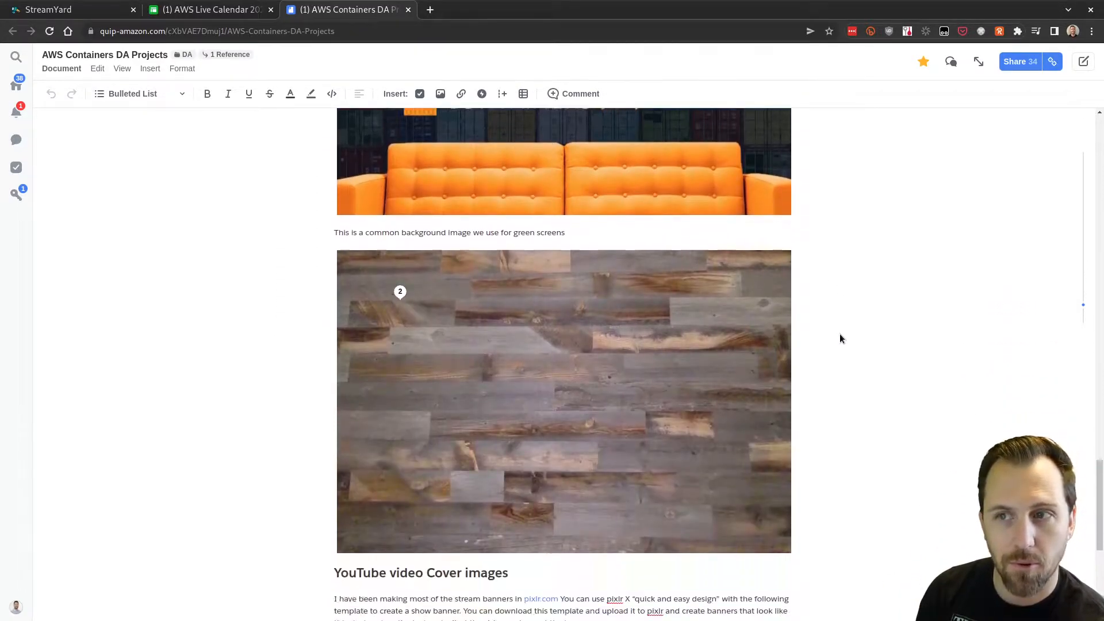
{"action": "scroll", "coordinate": [828, 344], "scroll_direction": "down", "scroll_amount": 2}
{"action": "scroll", "coordinate": [552, 362], "scroll_direction": "down", "scroll_amount": 2}
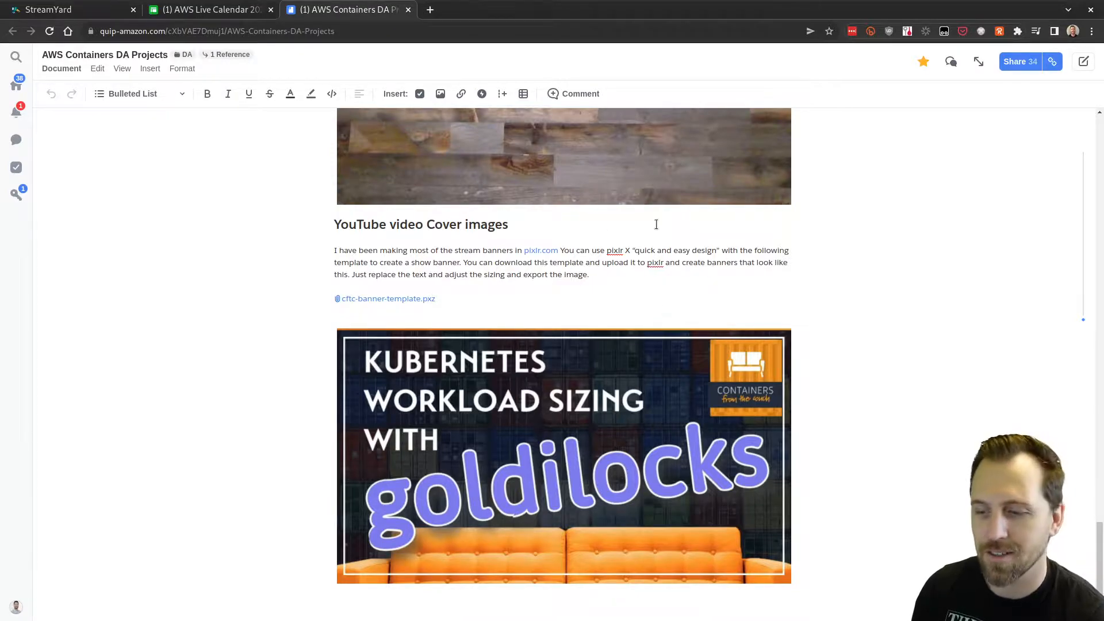
View the linked pixlr.com site from the cover images section, close it, and revisit the YouTube stream banner.
{"action": "left_click", "coordinate": [541, 250]}
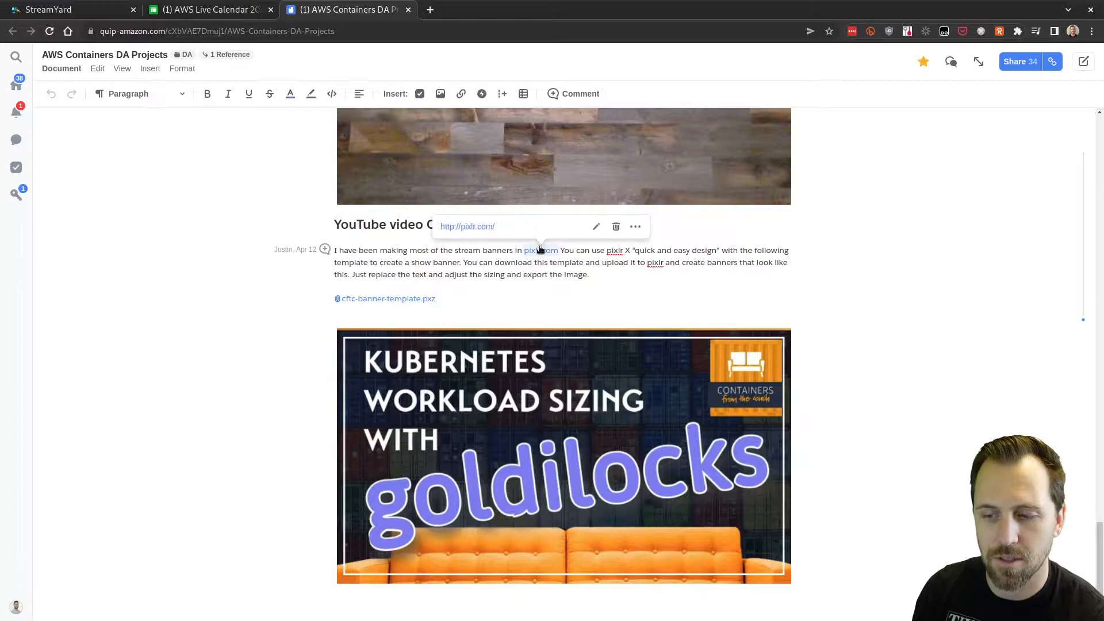
{"action": "left_click", "coordinate": [534, 253]}
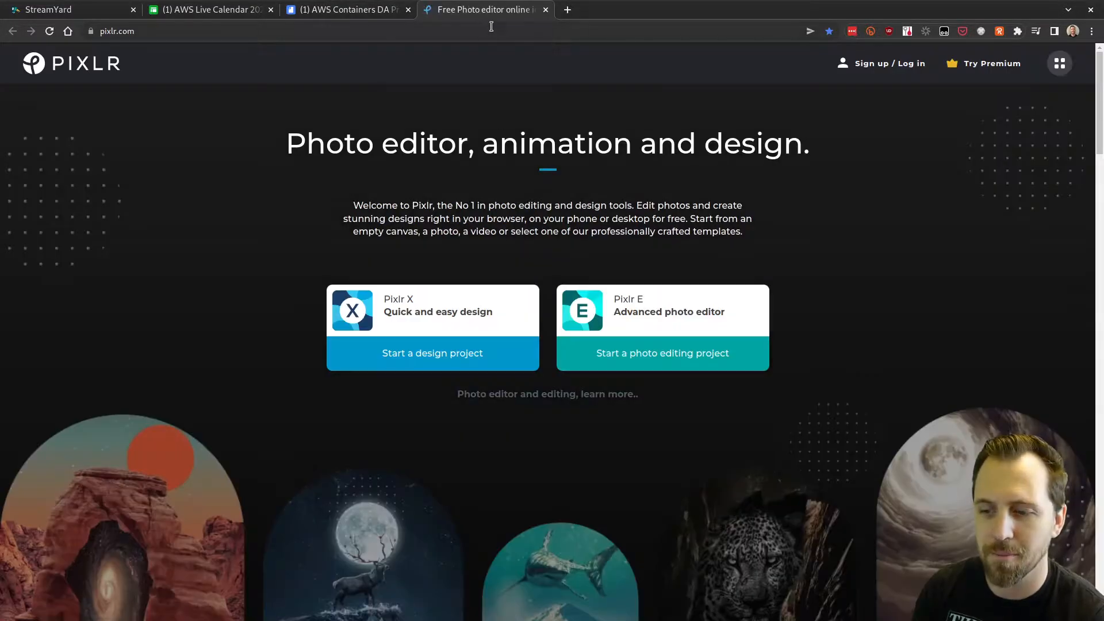
{"action": "left_click", "coordinate": [544, 11]}
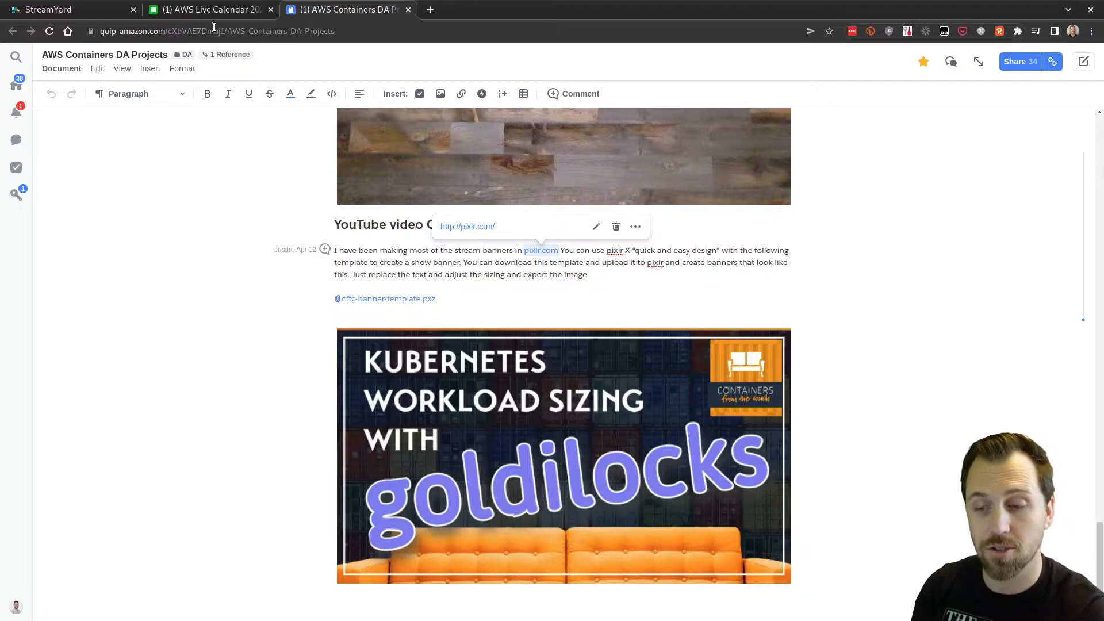
{"action": "left_click", "coordinate": [386, 275]}
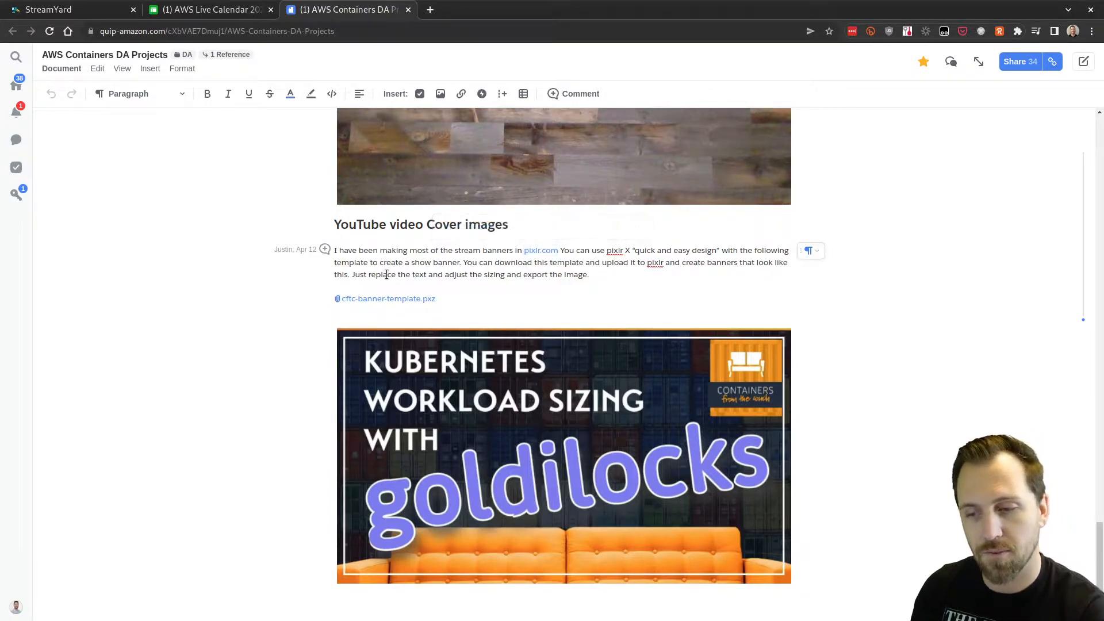
{"action": "scroll", "coordinate": [386, 274], "scroll_direction": "up", "scroll_amount": 9}
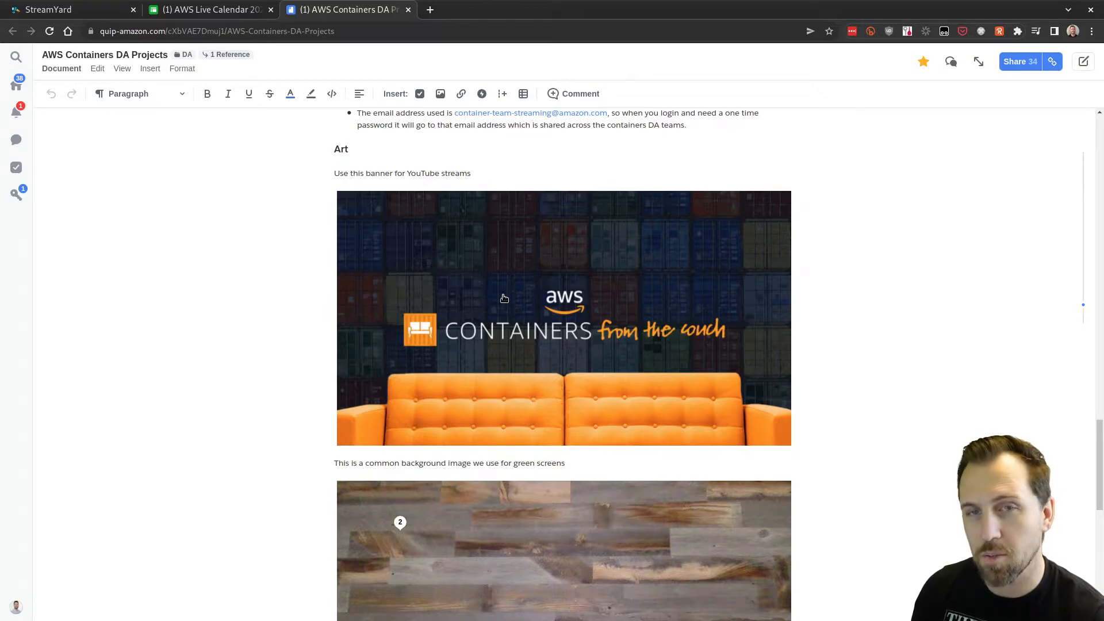
Start a new broadcast in StreamYard with the AWS Twitch channel and the Containers from the Couch YouTube channel as destinations.
{"action": "left_click", "coordinate": [95, 9]}
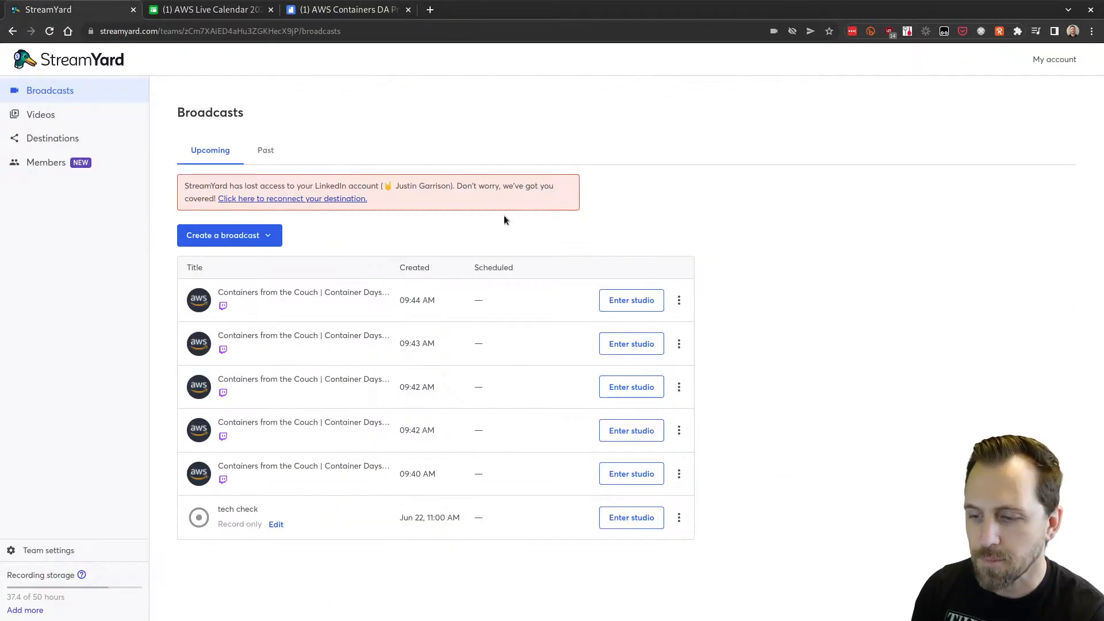
{"action": "left_click", "coordinate": [235, 236]}
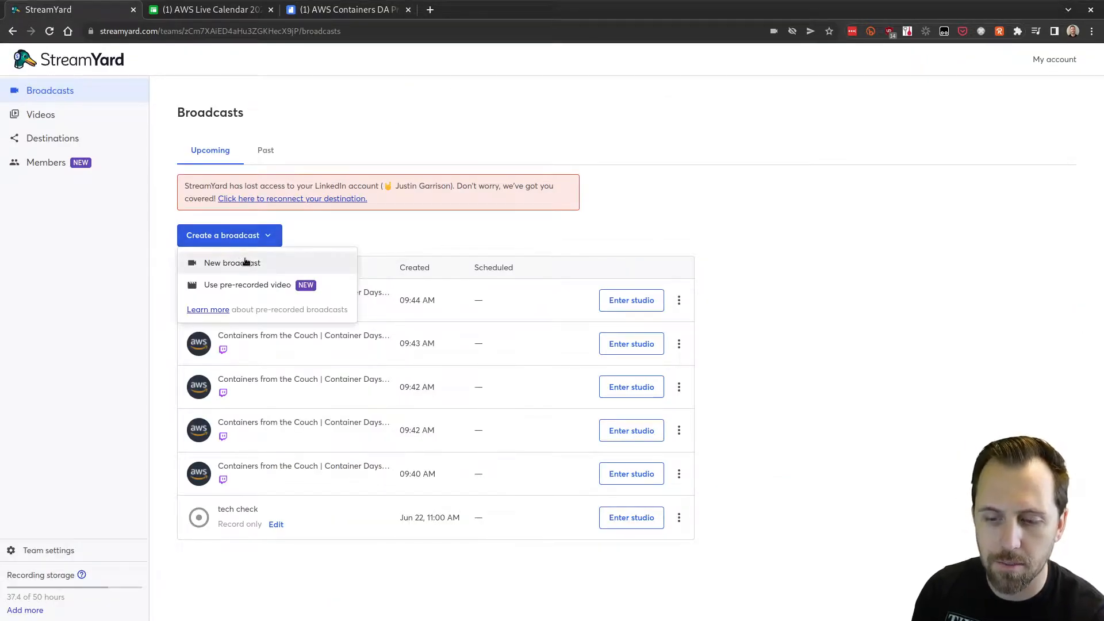
{"action": "left_click", "coordinate": [244, 263]}
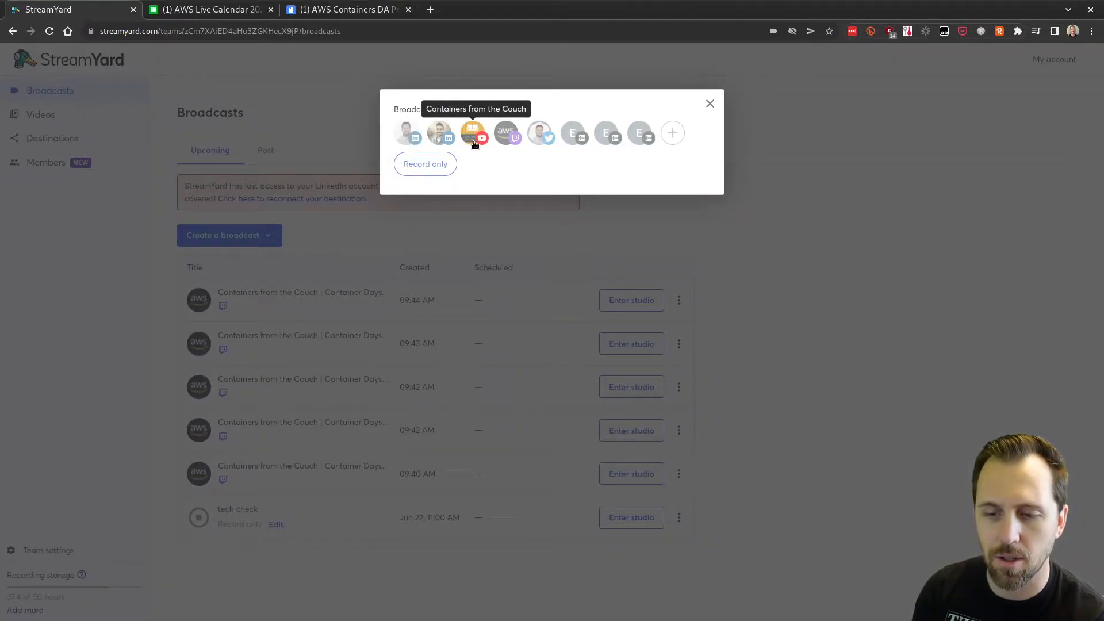
{"action": "left_click", "coordinate": [506, 134]}
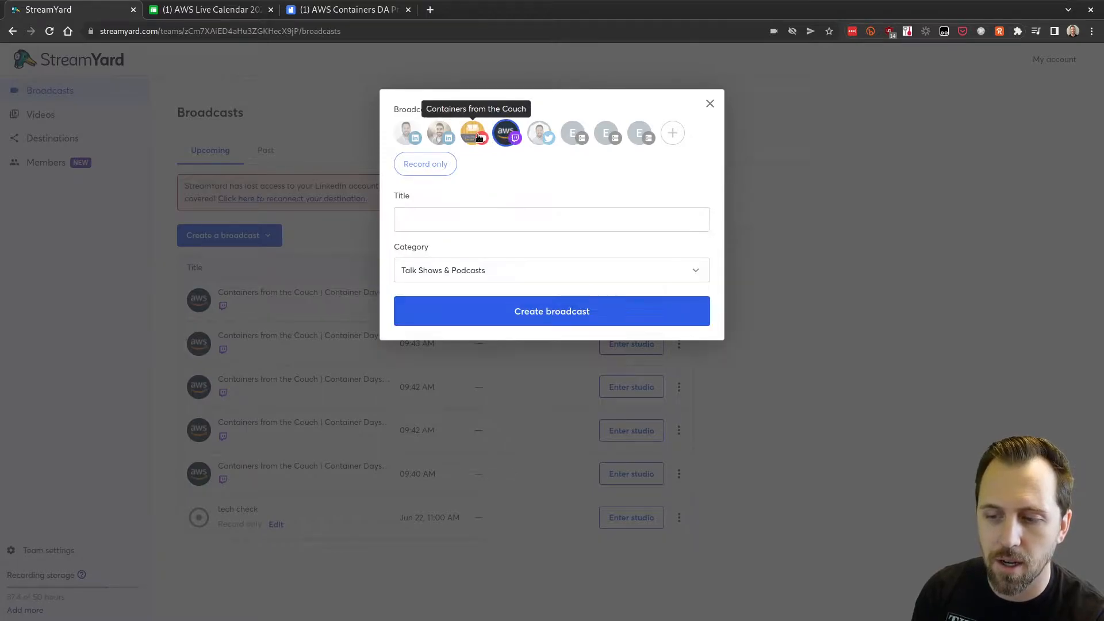
{"action": "left_click", "coordinate": [478, 137]}
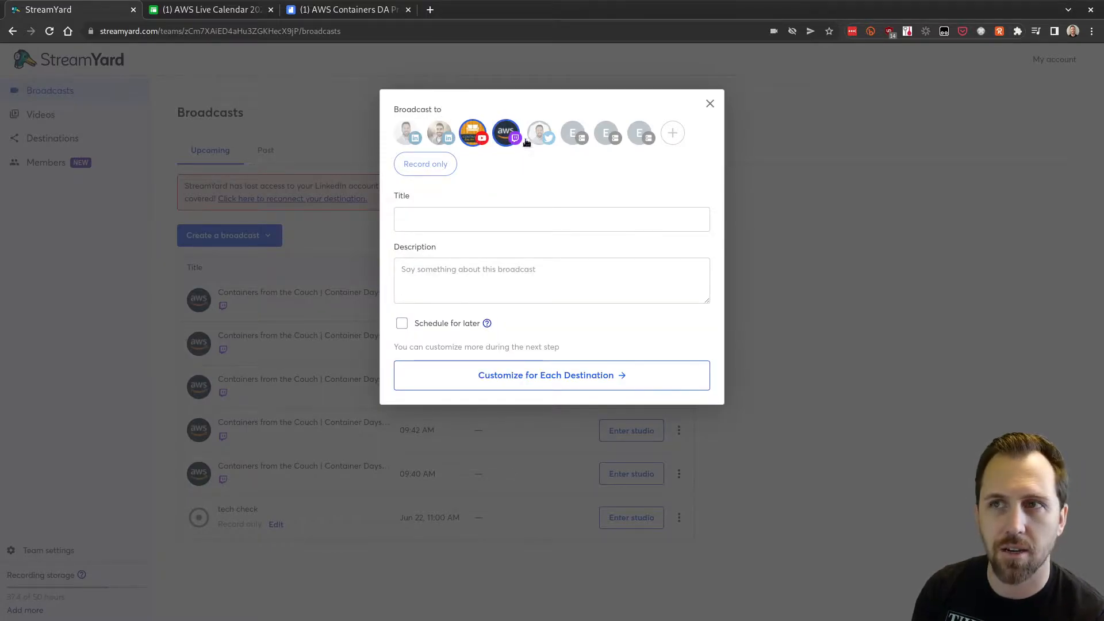
Enable scheduling the broadcast for later and title it "test", leaving the description empty.
{"action": "left_click", "coordinate": [469, 219]}
{"action": "left_click", "coordinate": [473, 292]}
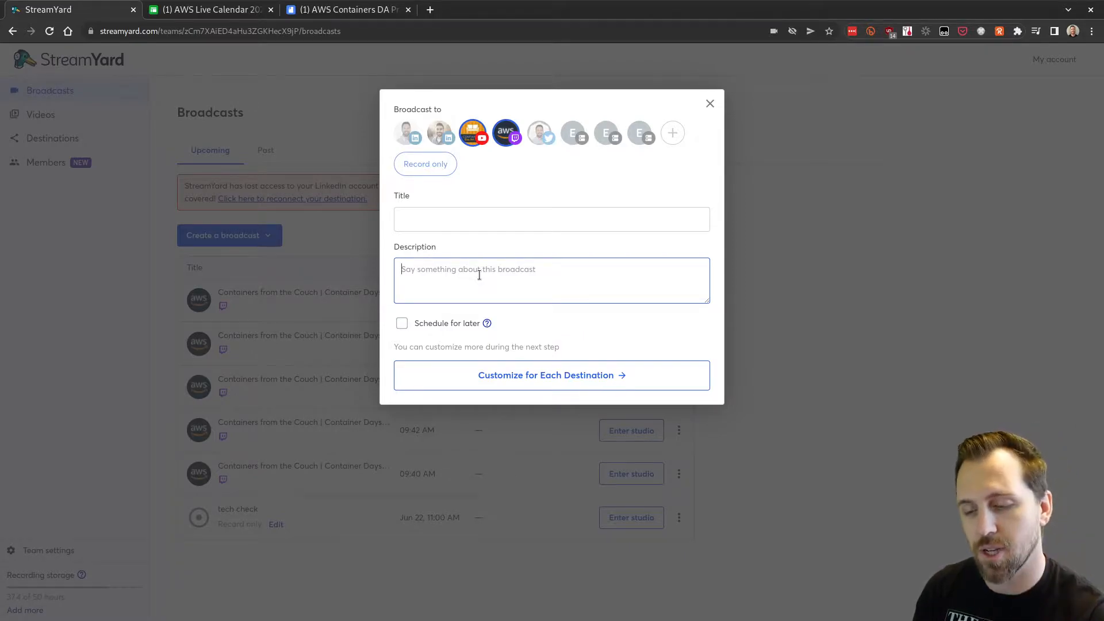
{"action": "left_click", "coordinate": [448, 324]}
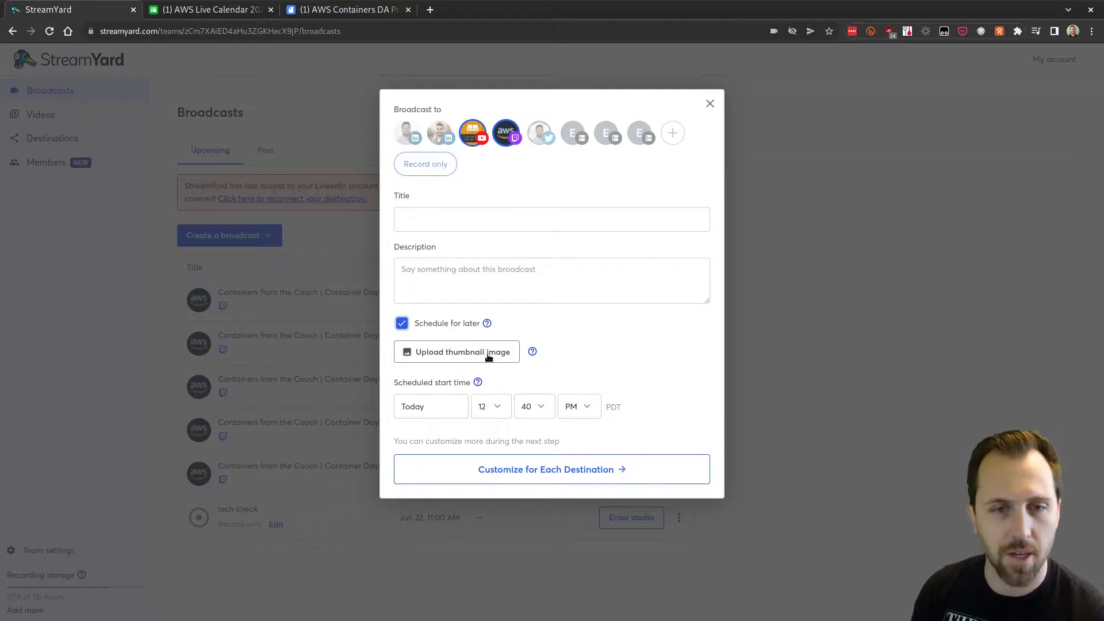
{"action": "left_click", "coordinate": [448, 223]}
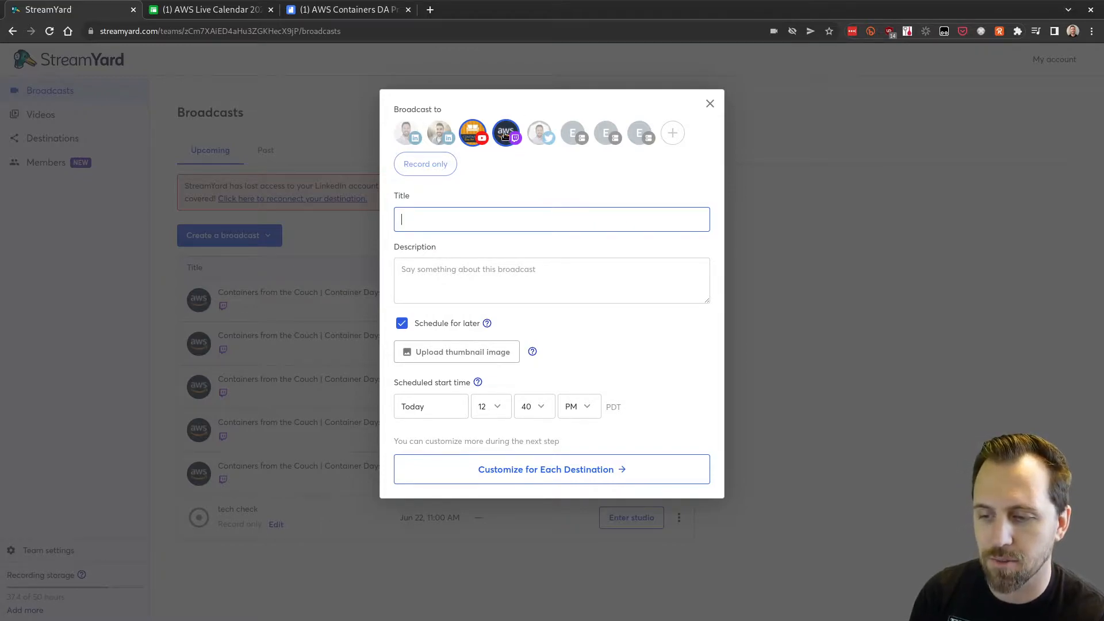
{"action": "type", "text": "test"}
{"action": "left_click", "coordinate": [479, 280]}
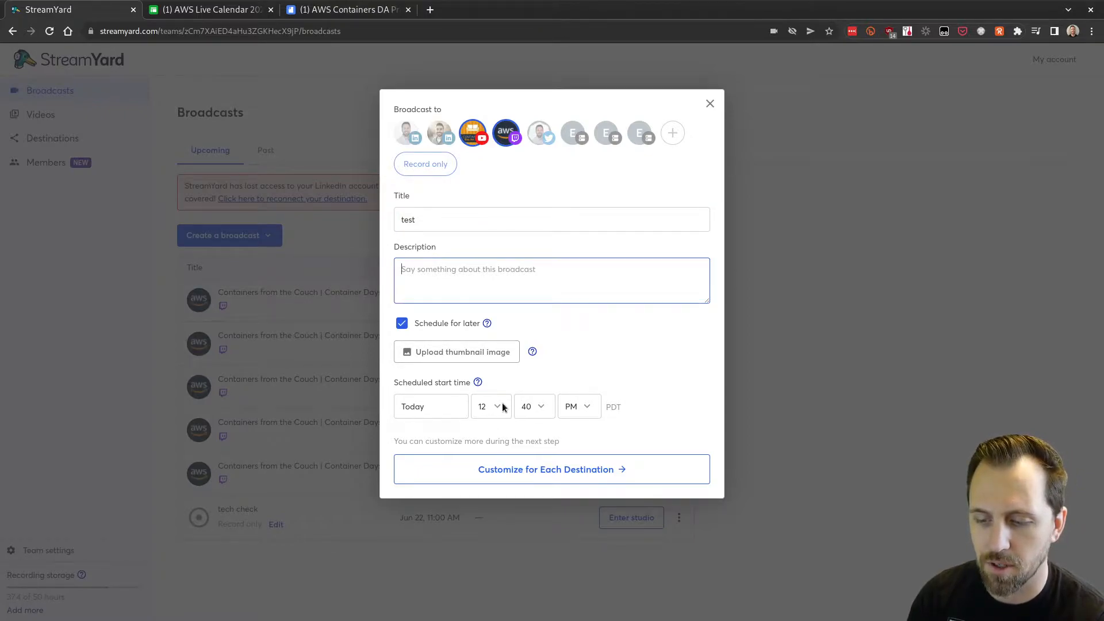
Review the separate Twitch and YouTube settings for each destination and create the scheduled broadcast.
{"action": "left_click", "coordinate": [540, 471]}
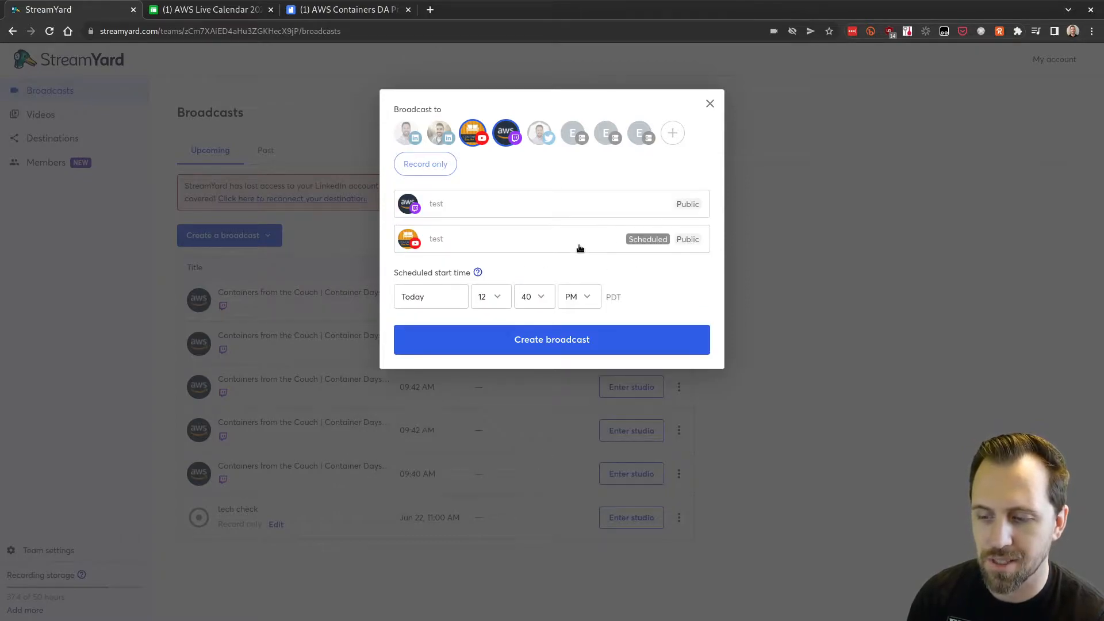
{"action": "left_click", "coordinate": [572, 210]}
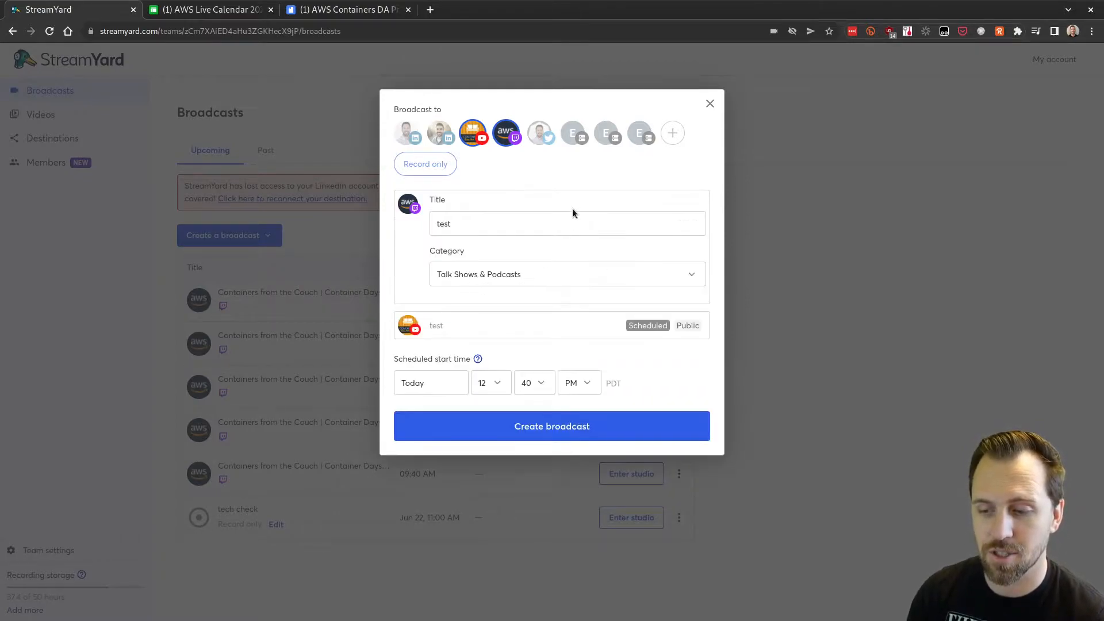
{"action": "left_click", "coordinate": [554, 321]}
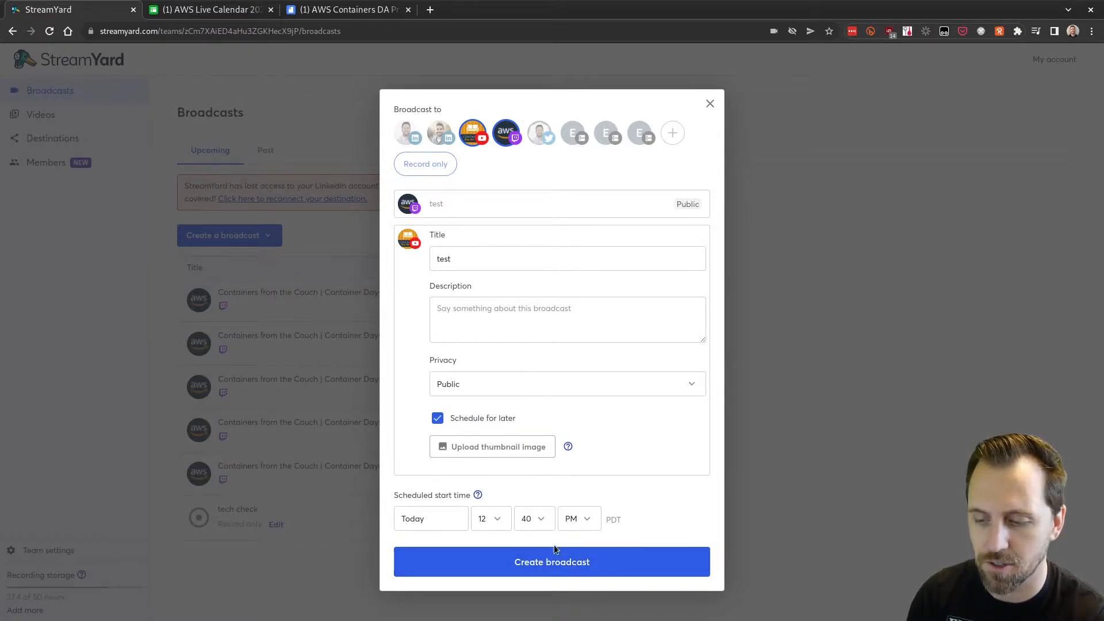
{"action": "left_click", "coordinate": [529, 562]}
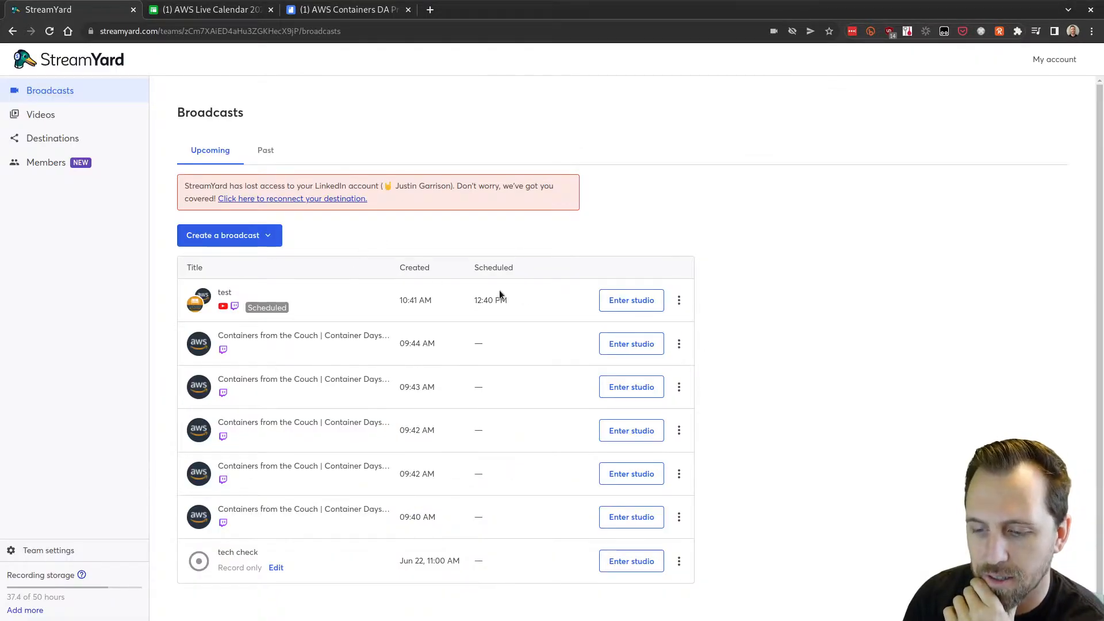
View the test broadcast's options and enter its studio without microphone or camera.
{"action": "left_click", "coordinate": [678, 300]}
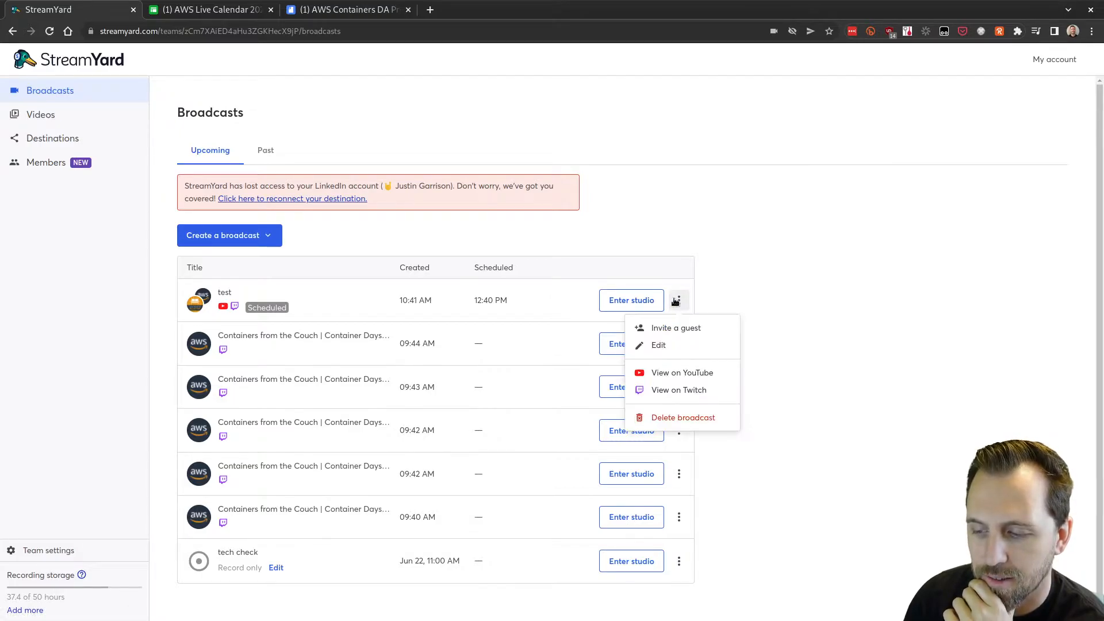
{"action": "left_click", "coordinate": [629, 299]}
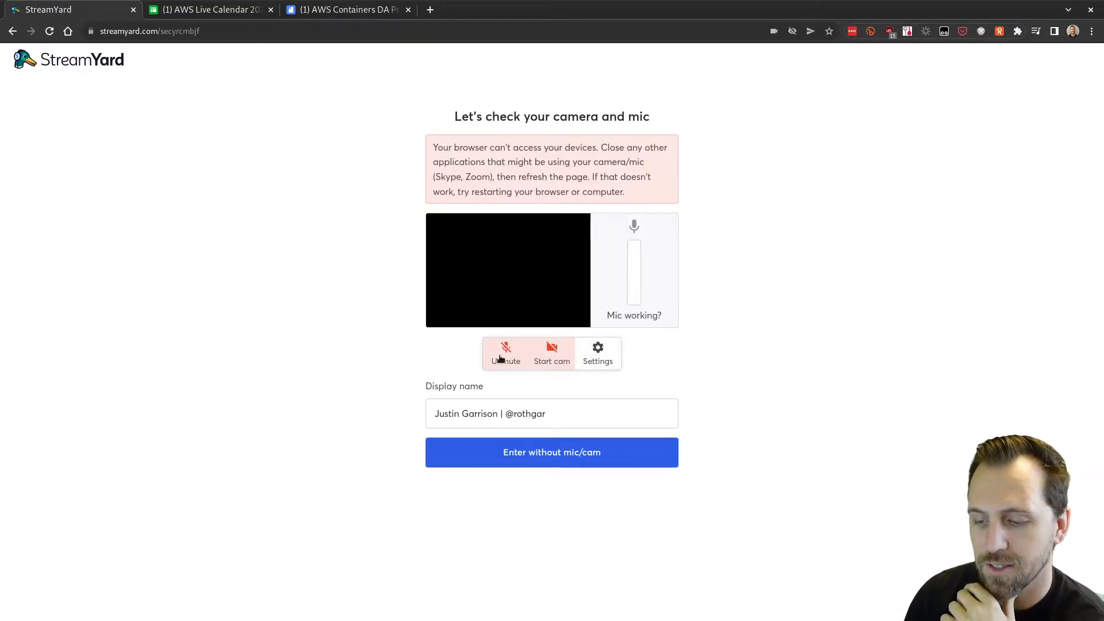
{"action": "left_click", "coordinate": [556, 457]}
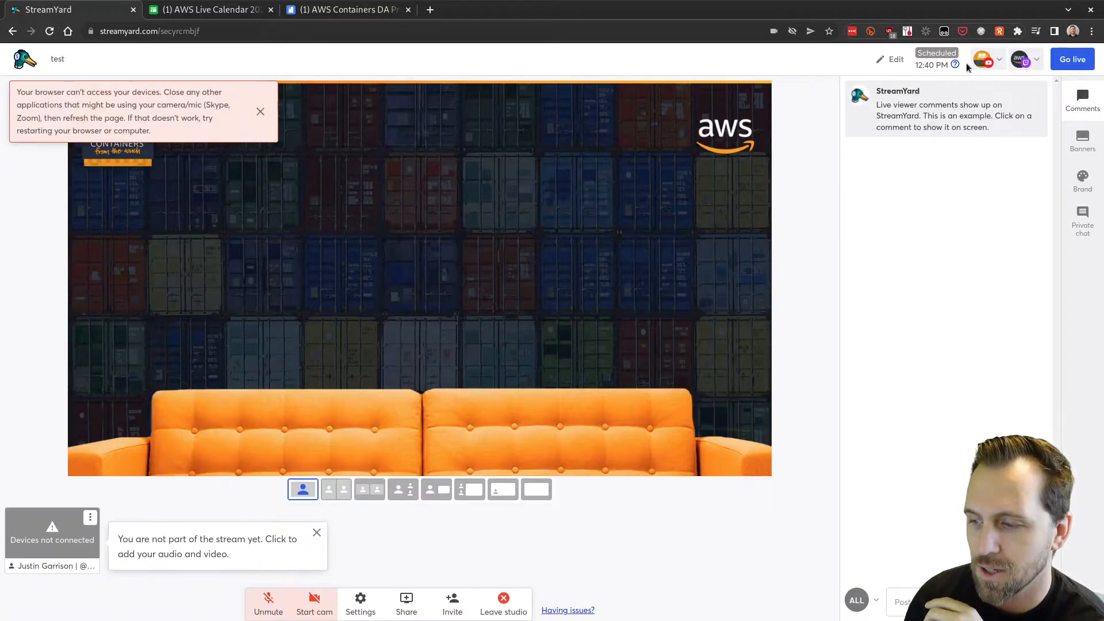
Remove the Containers from the Couch YouTube destination from the test broadcast, save the changes and dismiss the device access warning.
{"action": "left_click", "coordinate": [985, 59]}
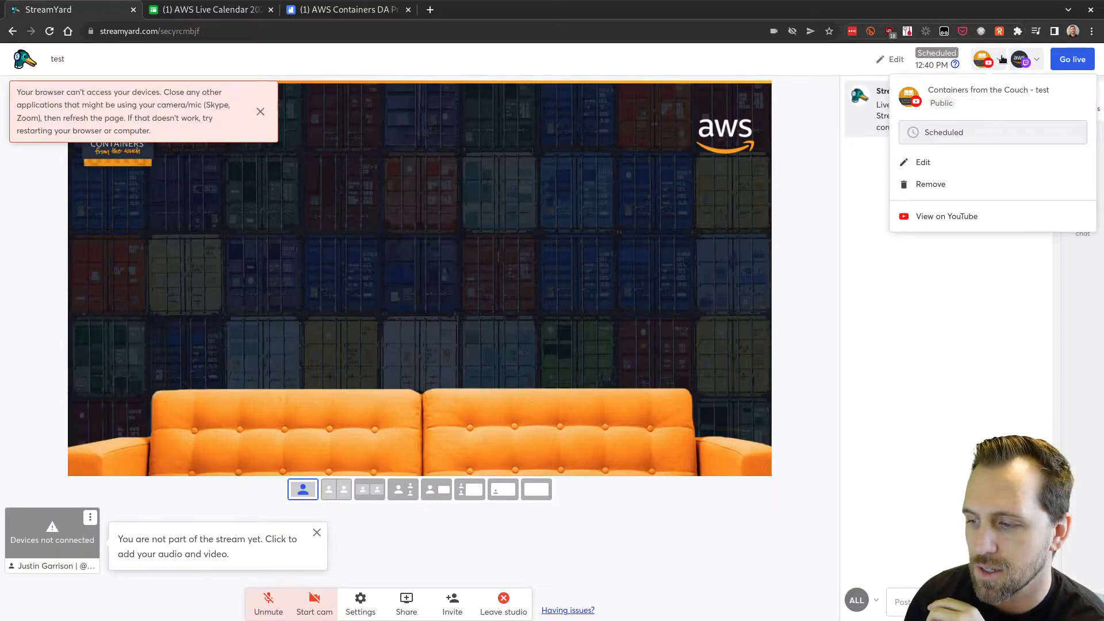
{"action": "left_click", "coordinate": [963, 187]}
{"action": "left_click", "coordinate": [451, 195]}
{"action": "left_click", "coordinate": [418, 223]}
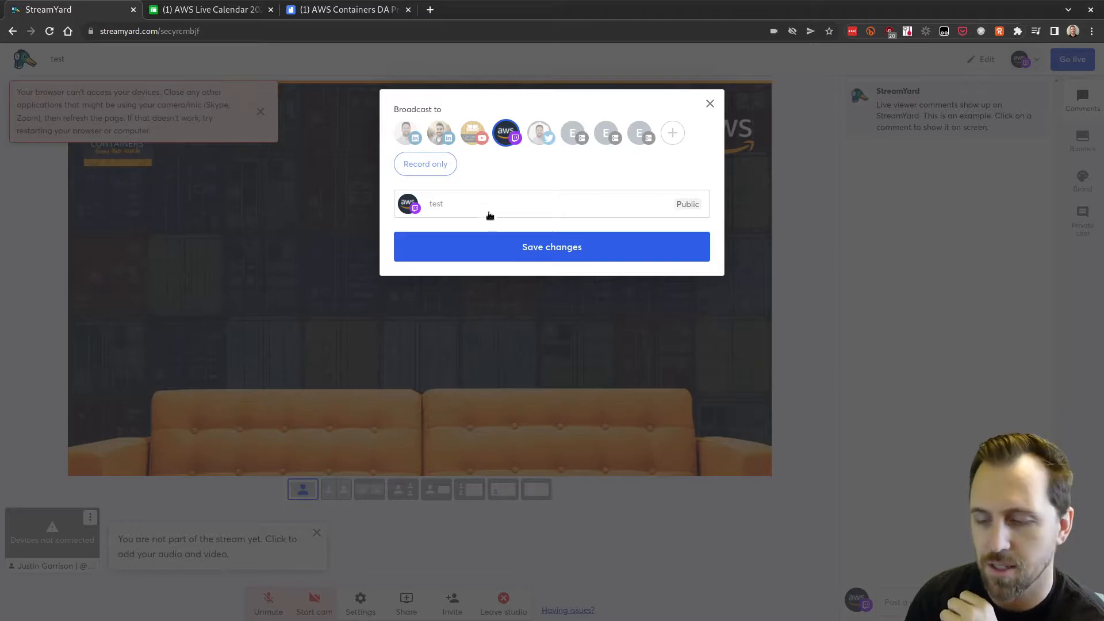
{"action": "left_click", "coordinate": [563, 247]}
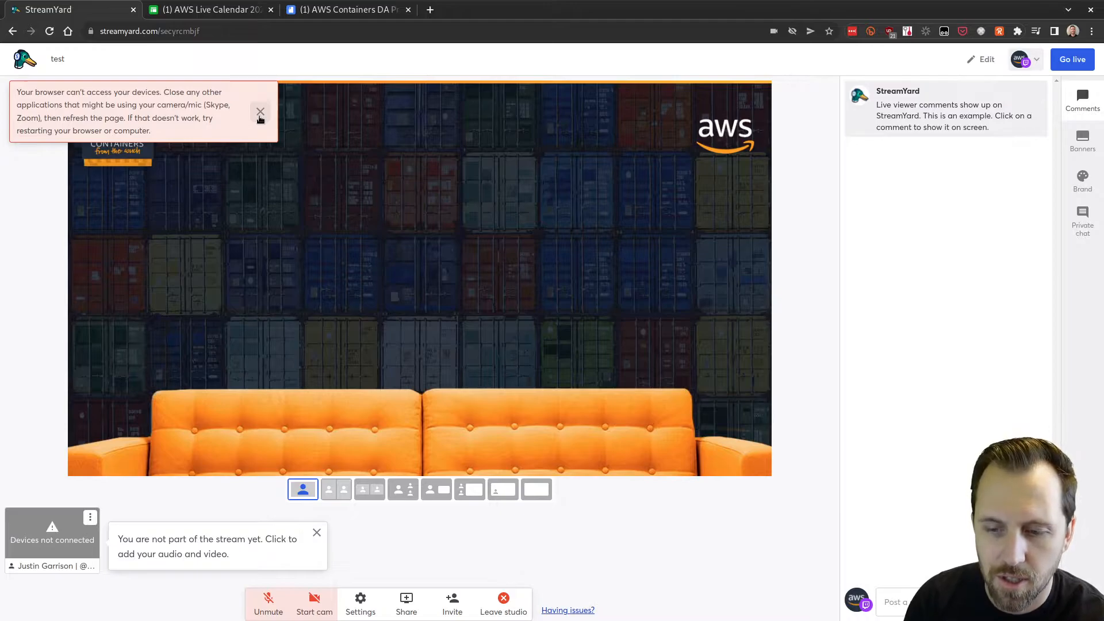
{"action": "left_click", "coordinate": [260, 113]}
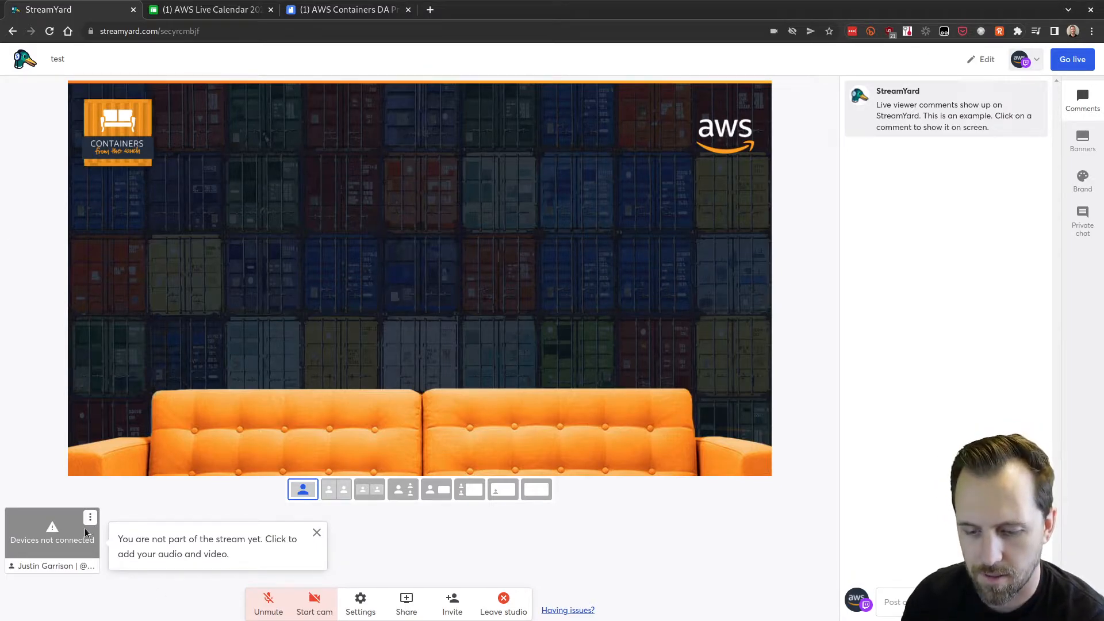
Set the studio camera to USB Camera (0c45:636b).
{"action": "left_click", "coordinate": [360, 604]}
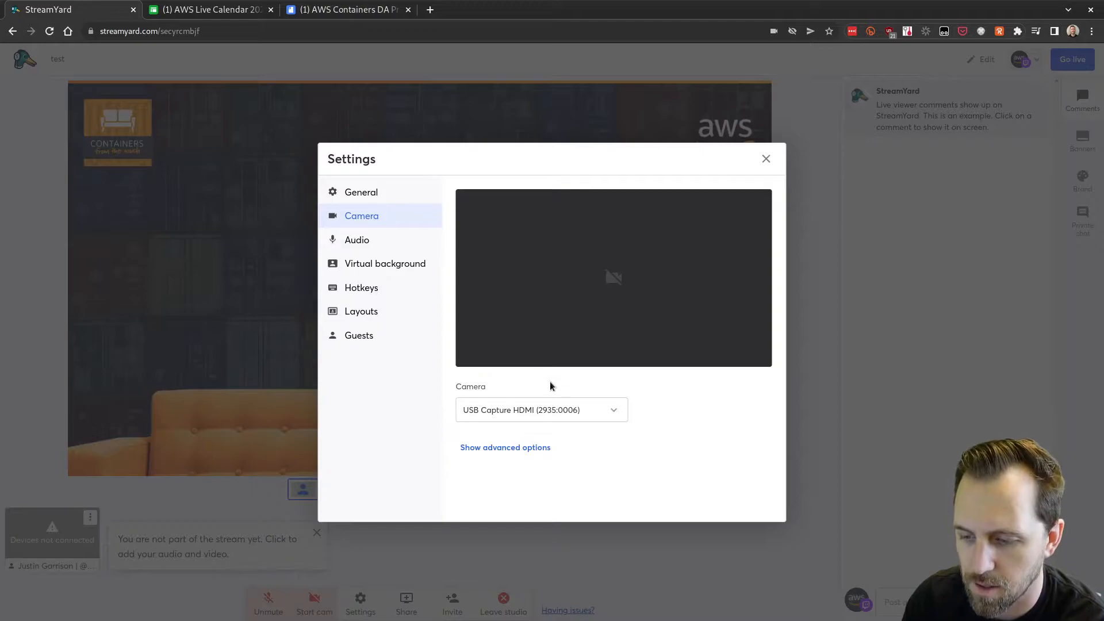
{"action": "left_click", "coordinate": [570, 410]}
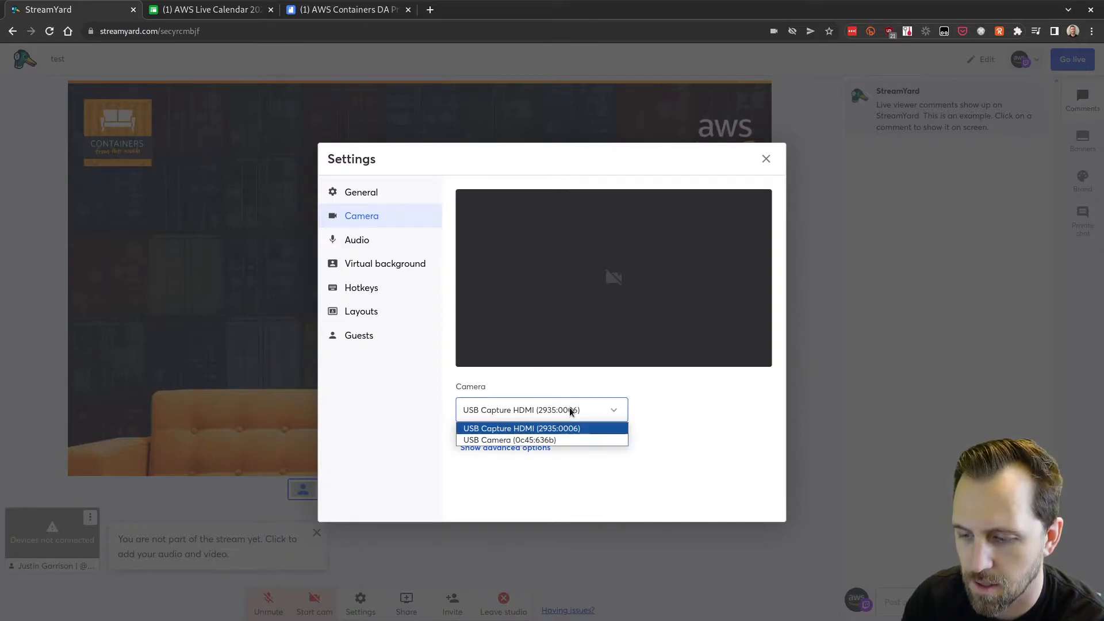
{"action": "left_click", "coordinate": [563, 440]}
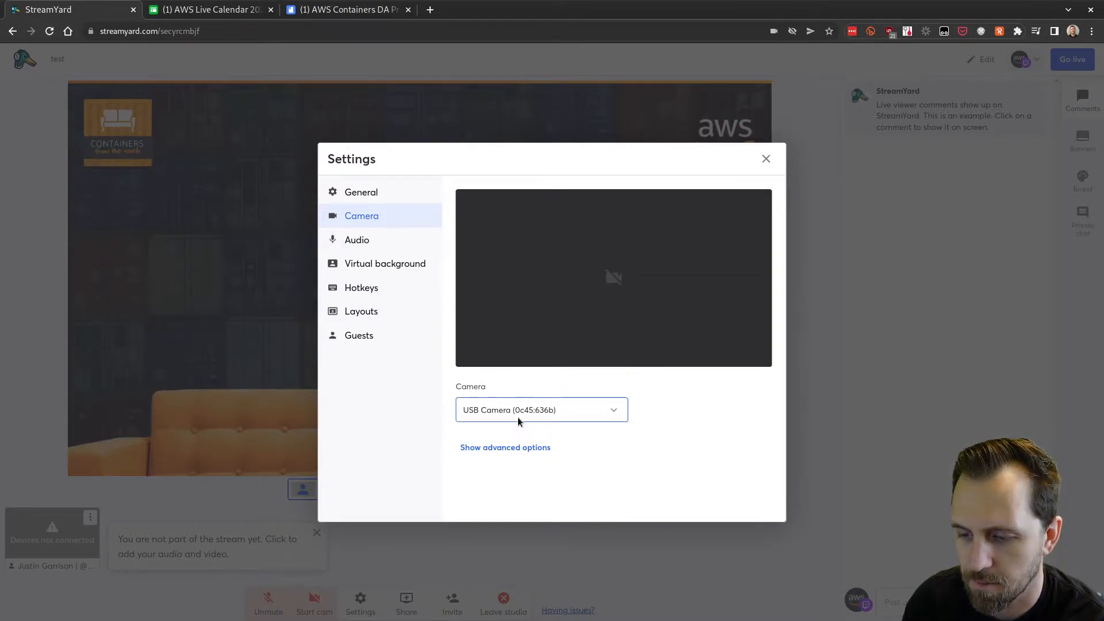
Set the studio's audio speaker to Default and close the settings.
{"action": "left_click", "coordinate": [386, 241]}
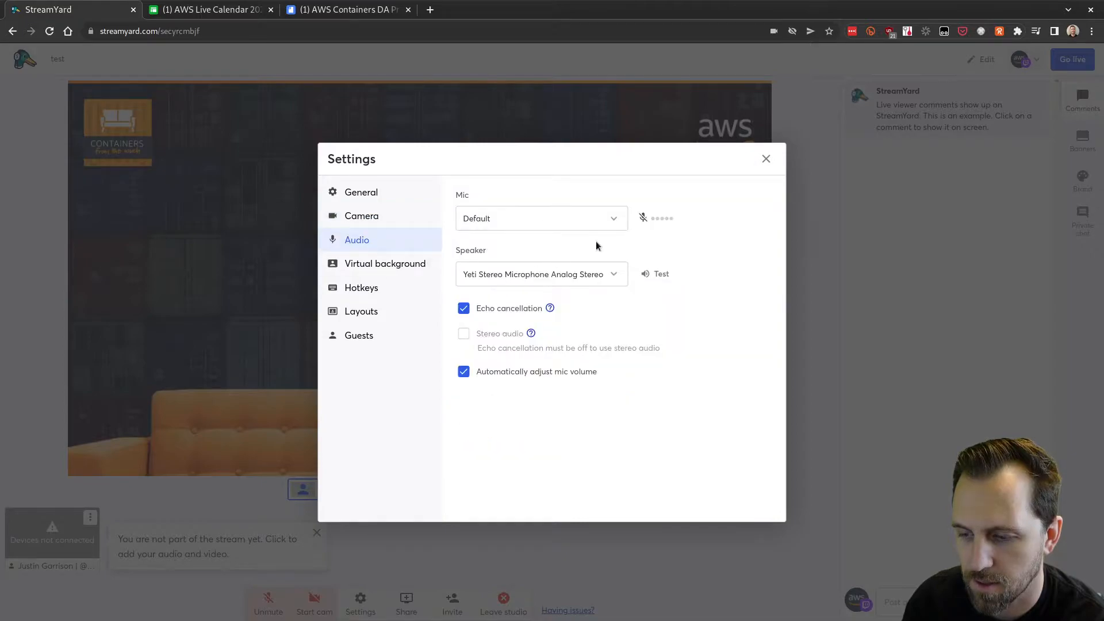
{"action": "left_click", "coordinate": [606, 275]}
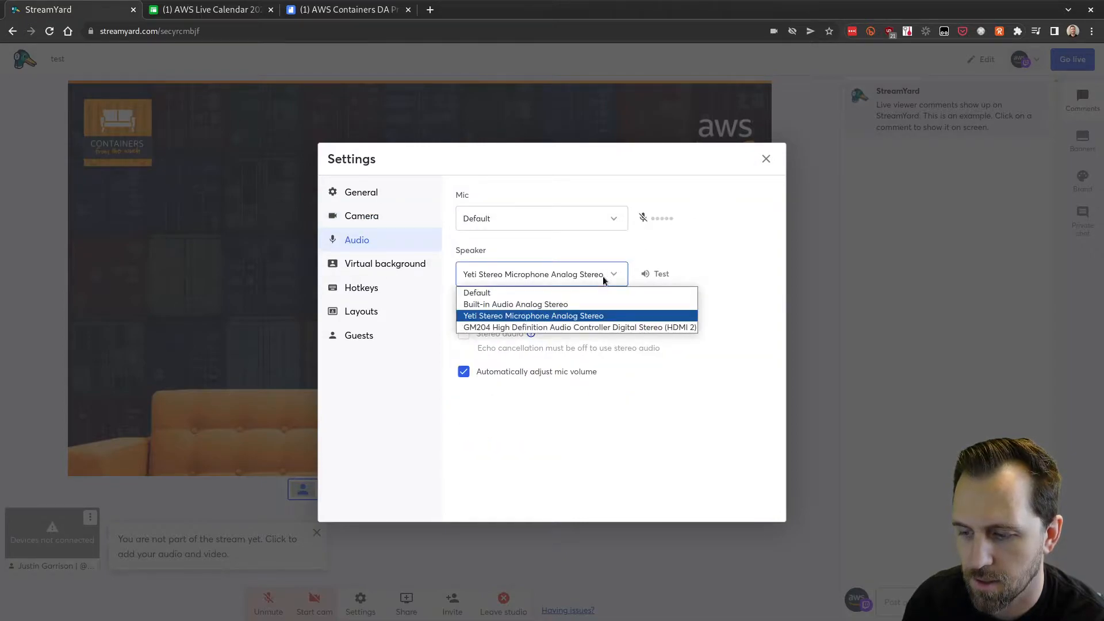
{"action": "left_click", "coordinate": [583, 327]}
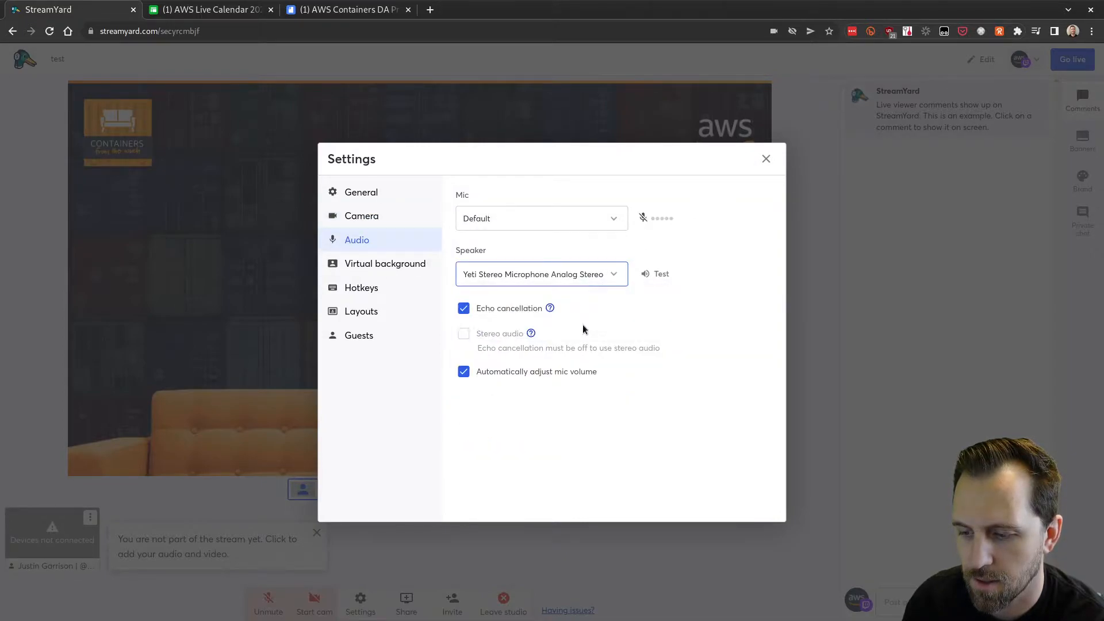
{"action": "left_click", "coordinate": [586, 270]}
{"action": "left_click", "coordinate": [550, 293]}
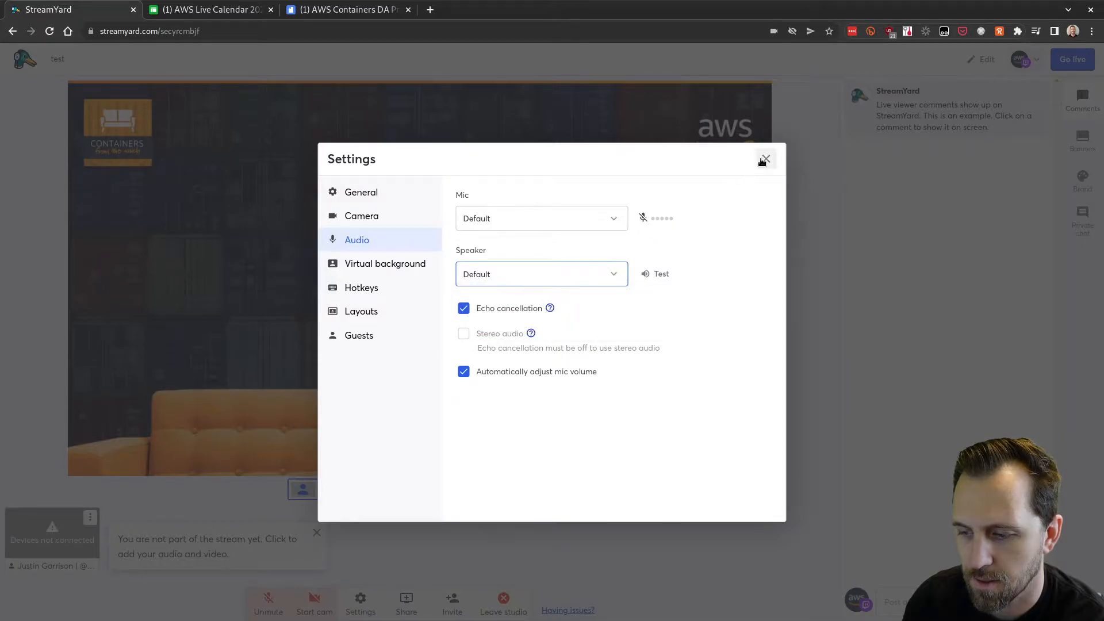
{"action": "left_click", "coordinate": [764, 160]}
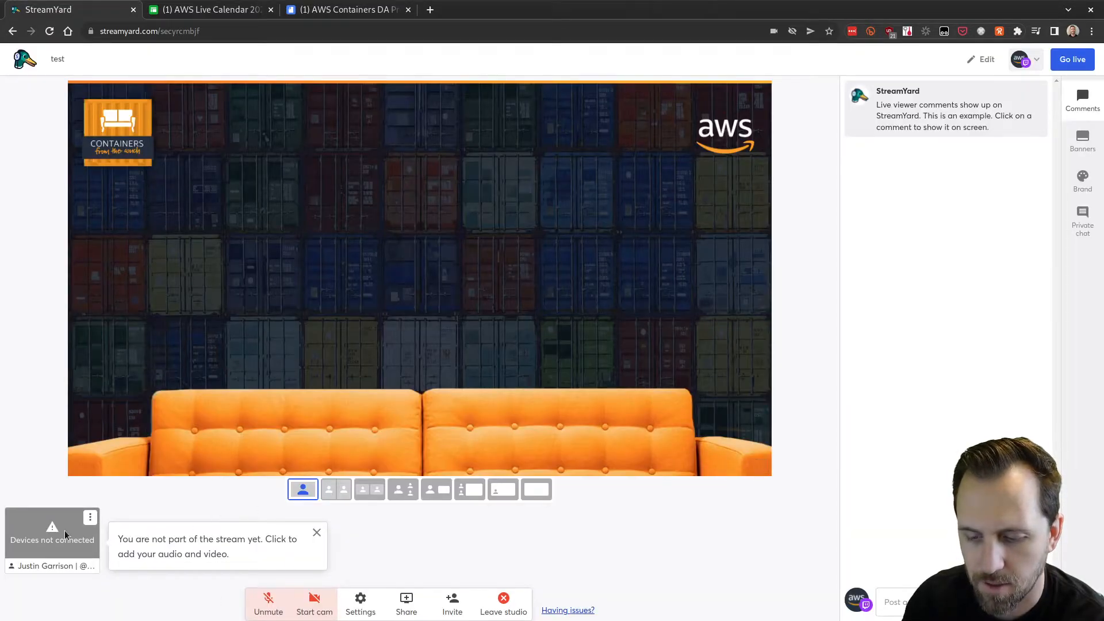
Start the camera, take its feed off the stream and choose the layout with two separate side-by-side people.
{"action": "left_click", "coordinate": [325, 604]}
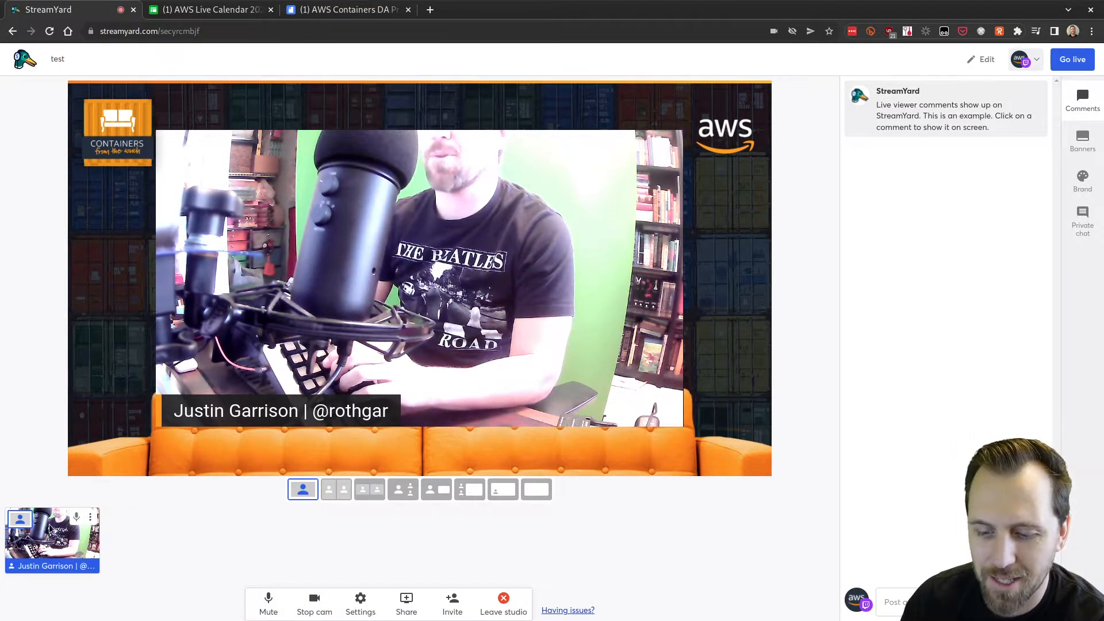
{"action": "left_click", "coordinate": [52, 535]}
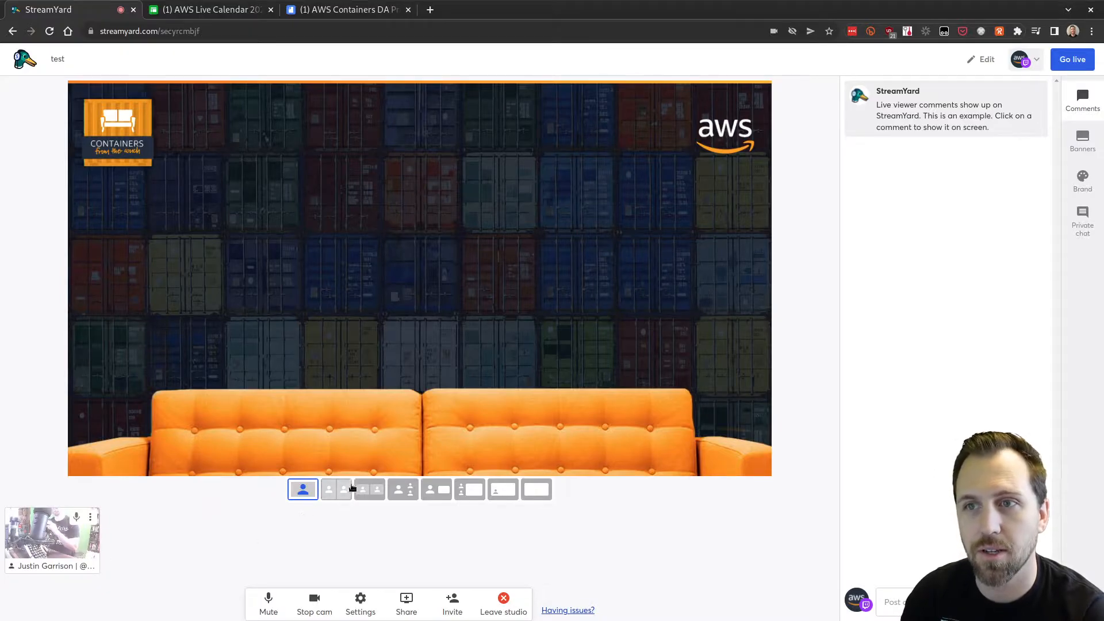
{"action": "left_click", "coordinate": [374, 495]}
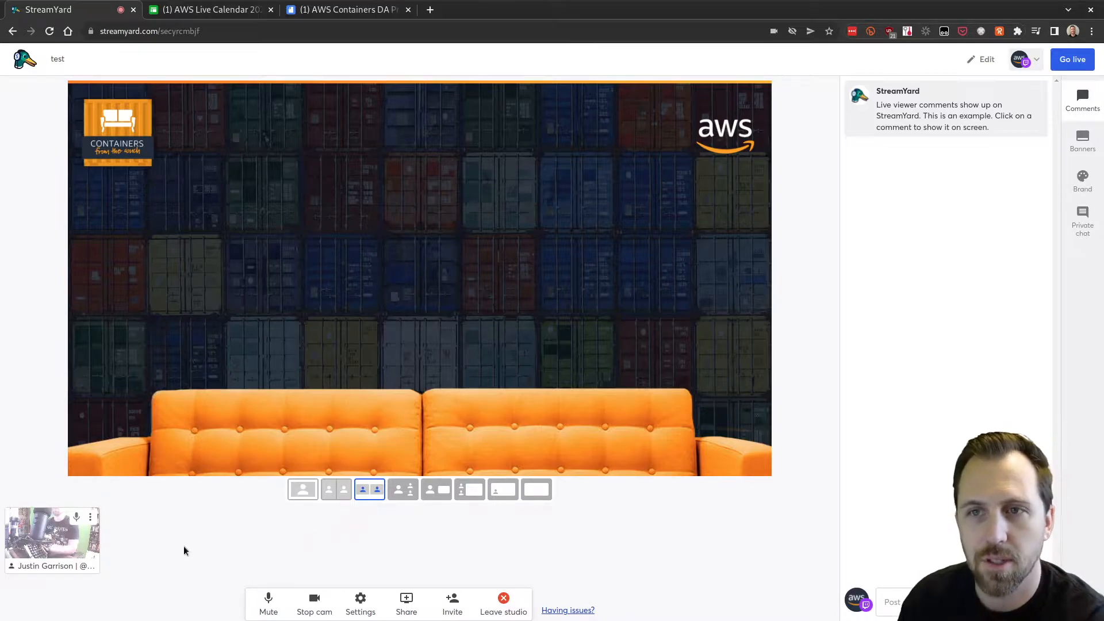
{"action": "mouse_move", "coordinate": [59, 555]}
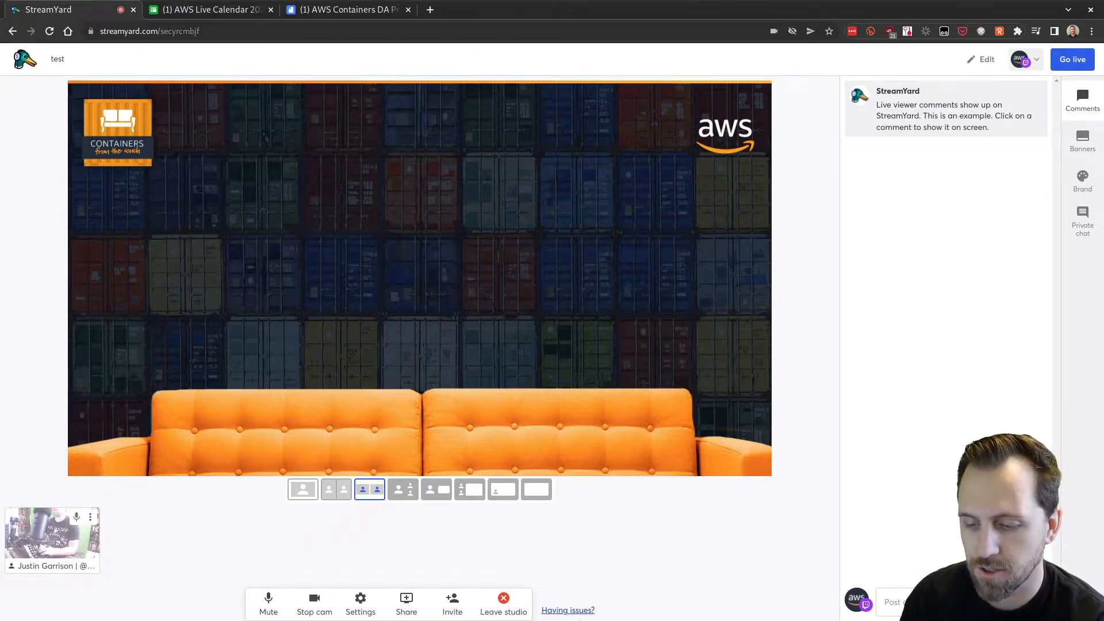
Share the entire Screen 2 in the studio.
{"action": "left_click", "coordinate": [406, 601]}
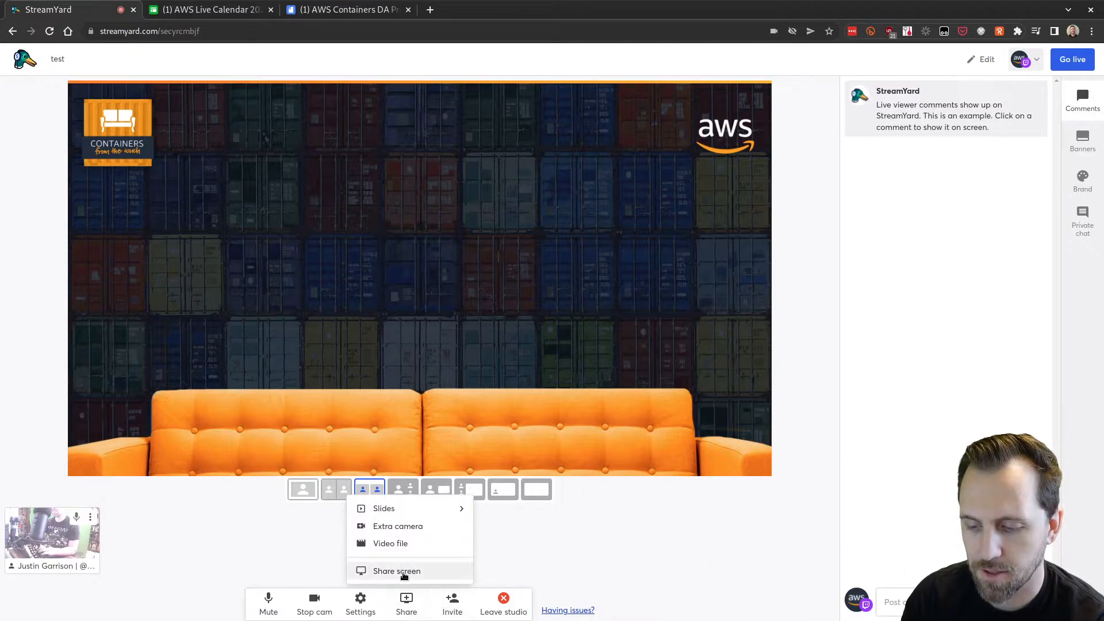
{"action": "left_click", "coordinate": [396, 571]}
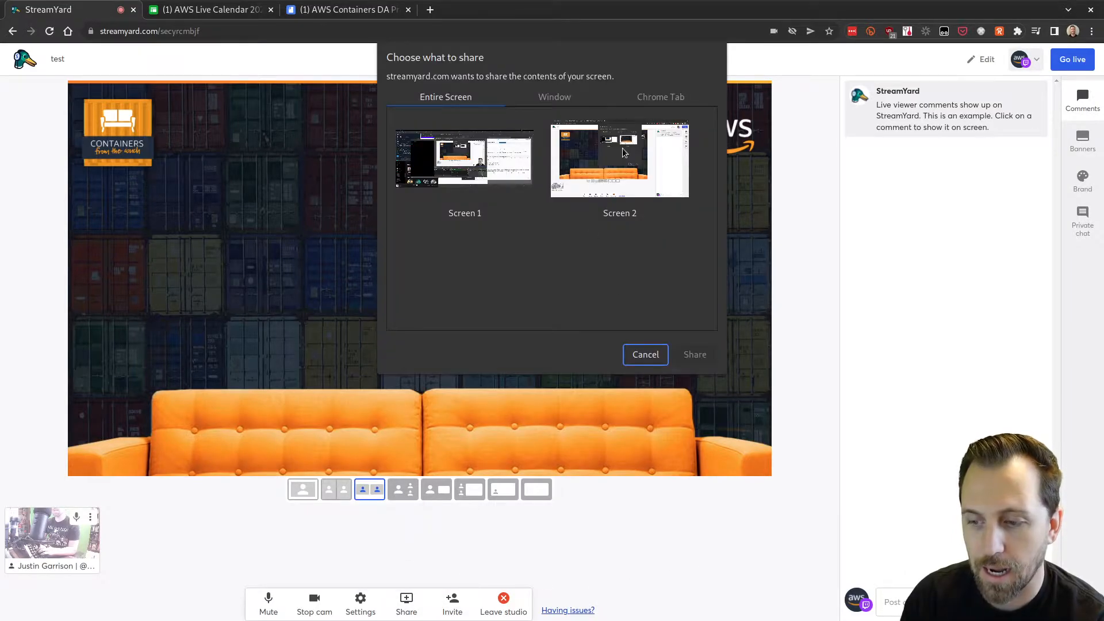
{"action": "left_click", "coordinate": [630, 180]}
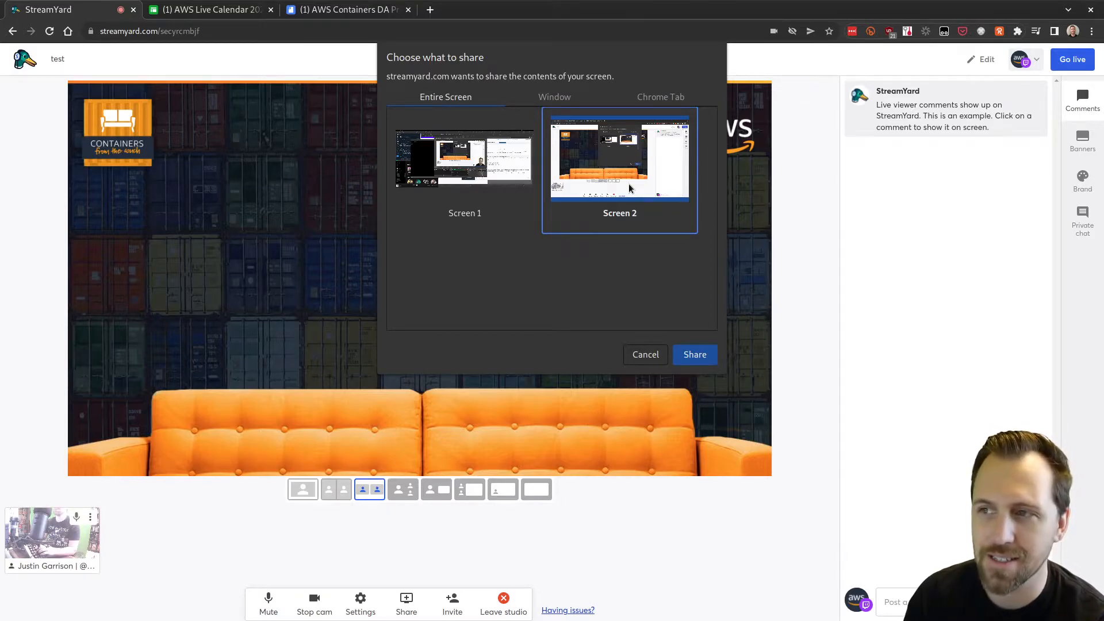
{"action": "left_click", "coordinate": [705, 359]}
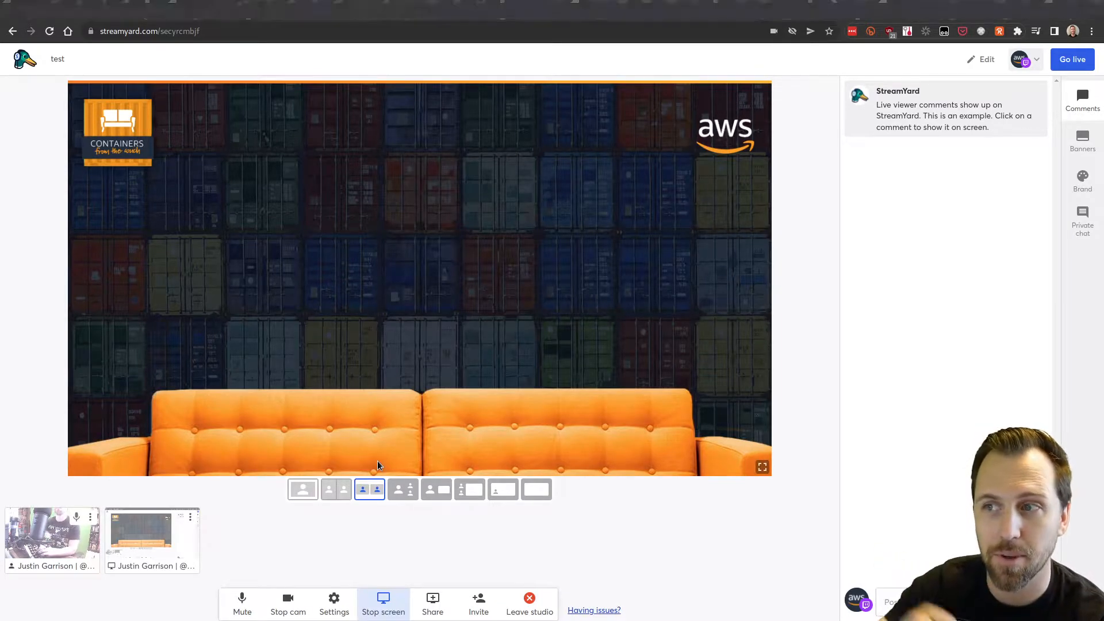
Add the host's camera feed to the stream, leaving the shared screen off stage.
{"action": "mouse_move", "coordinate": [156, 548]}
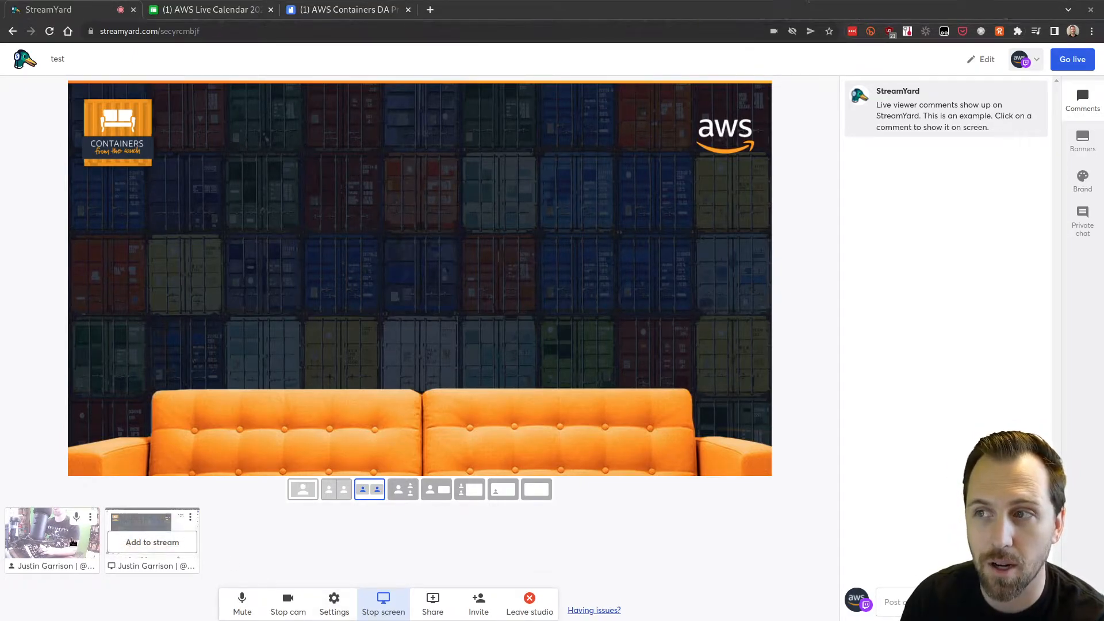
{"action": "mouse_move", "coordinate": [51, 537]}
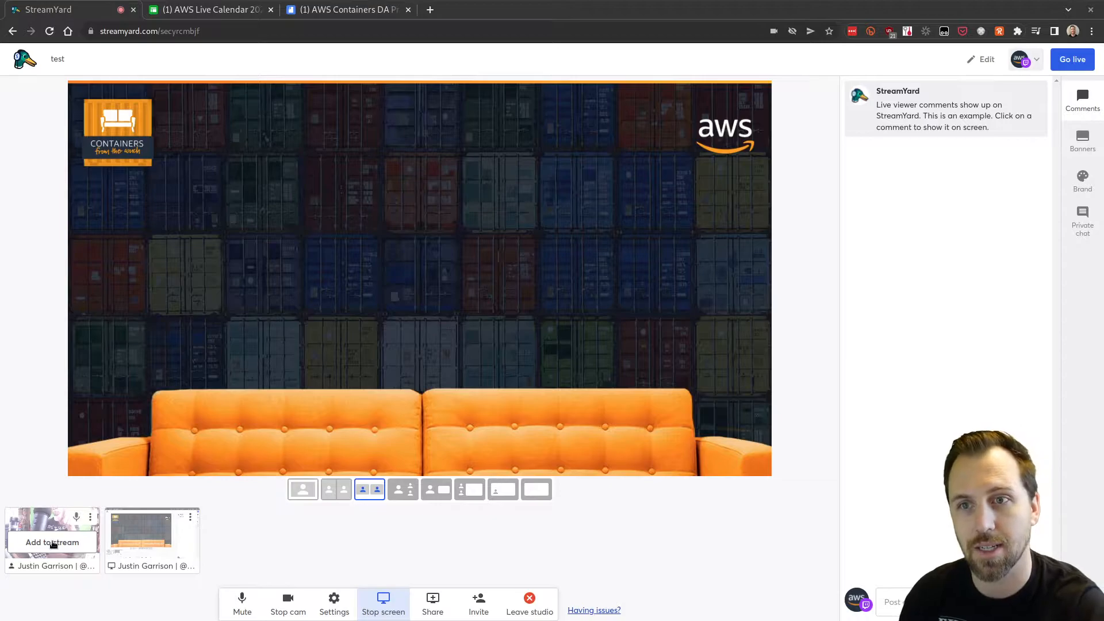
{"action": "left_click", "coordinate": [54, 543]}
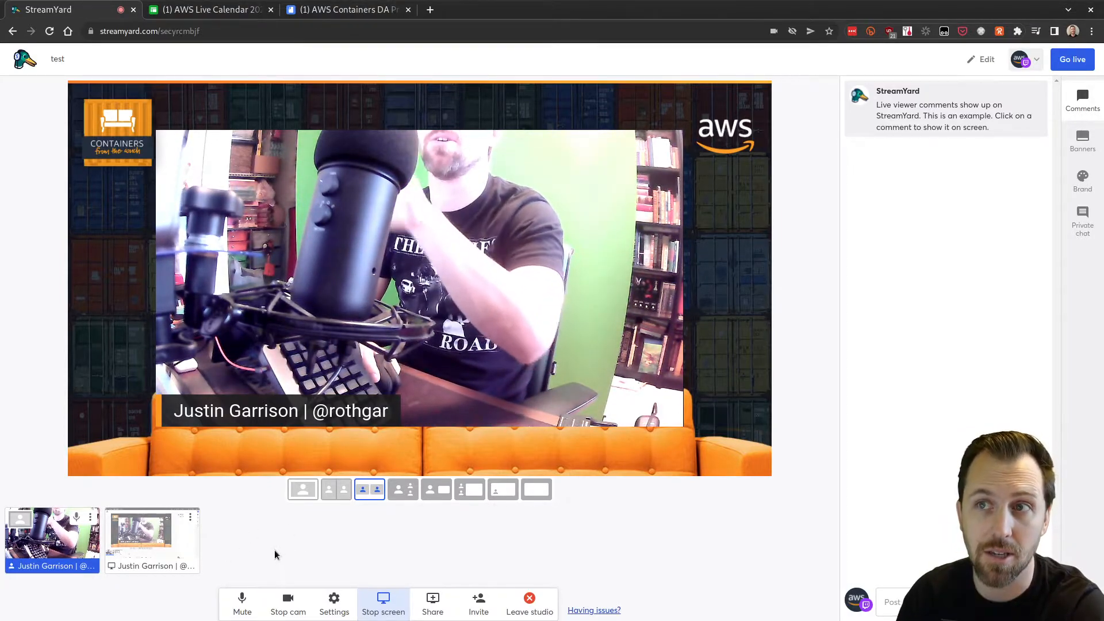
{"action": "mouse_move", "coordinate": [177, 552]}
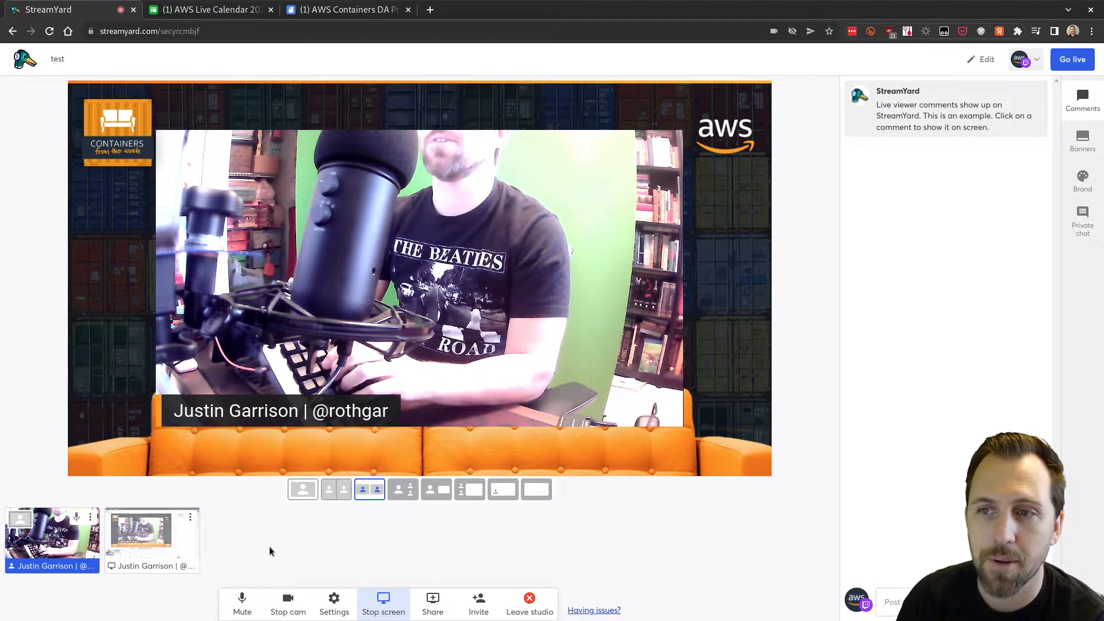
Review the virtual background settings for green screen use and close them without changes.
{"action": "left_click", "coordinate": [335, 600]}
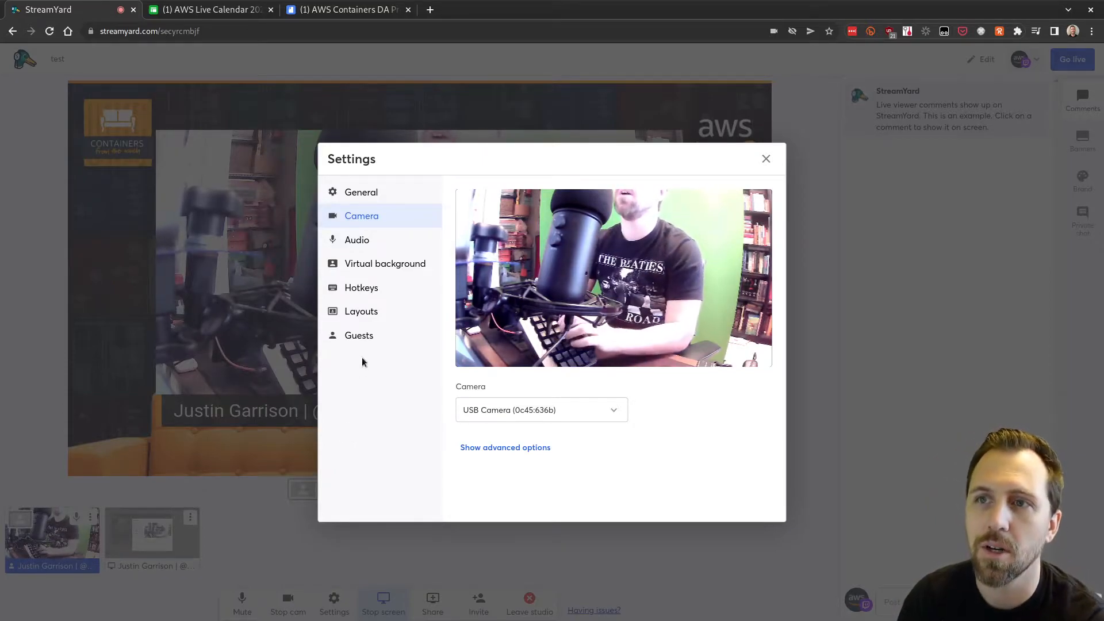
{"action": "left_click", "coordinate": [381, 265]}
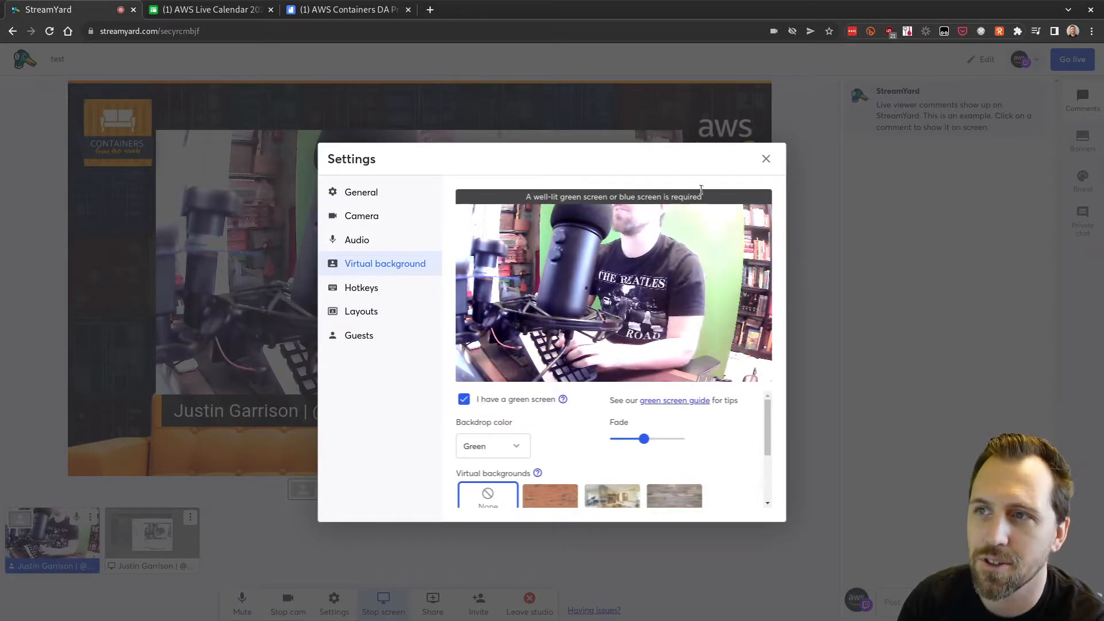
{"action": "left_click", "coordinate": [766, 160]}
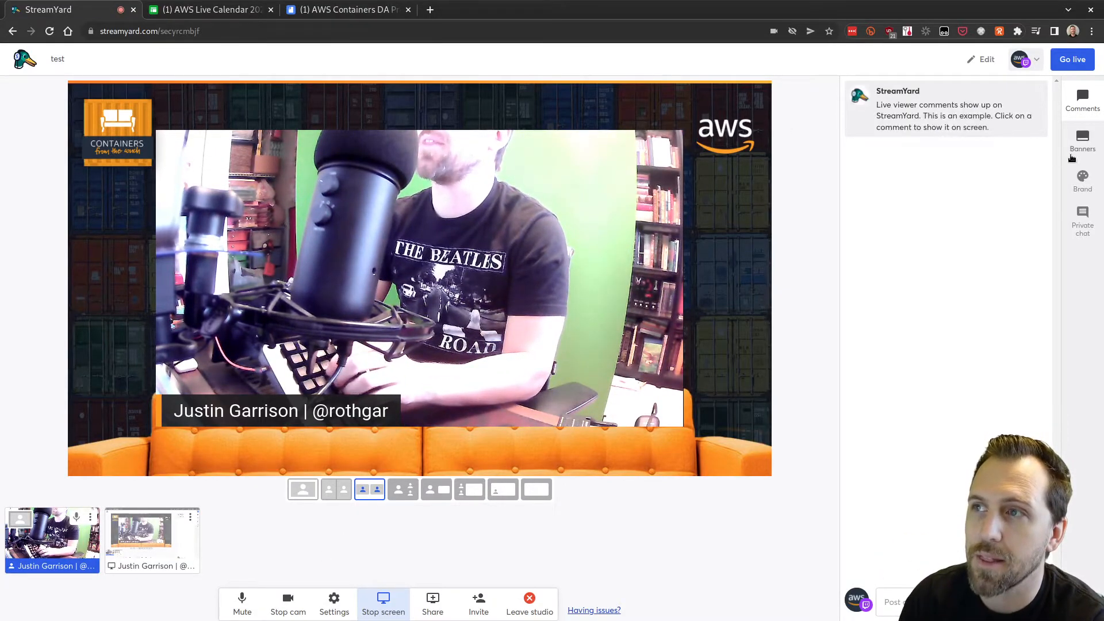
View the studio's available brands, keeping AWS-Talking Heads selected.
{"action": "left_click", "coordinate": [1081, 175]}
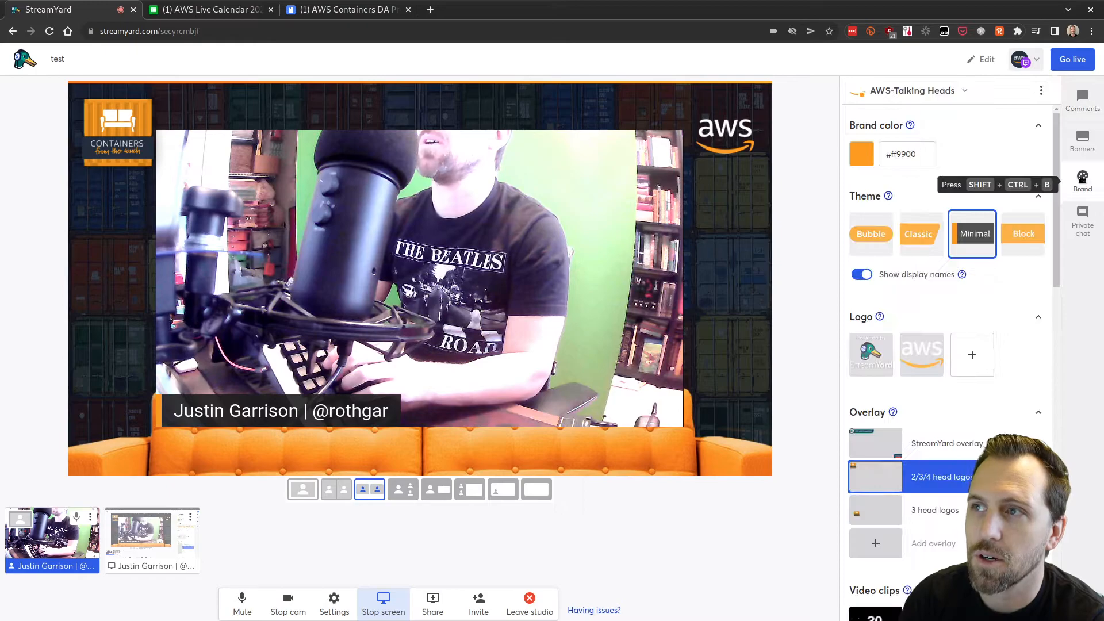
{"action": "left_click", "coordinate": [913, 96]}
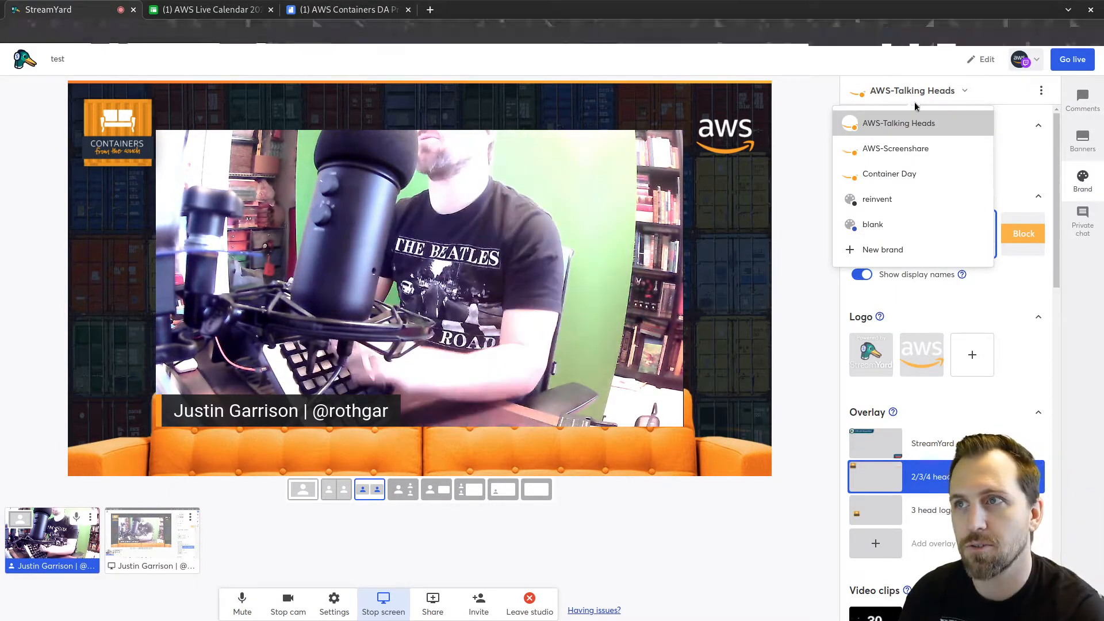
{"action": "left_click", "coordinate": [816, 296]}
Preview the "3 head logos" overlay on the stream and switch back to the "2/3/4 head logos upper corner" overlay.
{"action": "scroll", "coordinate": [936, 306], "scroll_direction": "down", "scroll_amount": 1}
{"action": "scroll", "coordinate": [936, 310], "scroll_direction": "down", "scroll_amount": 1}
{"action": "mouse_move", "coordinate": [960, 363]}
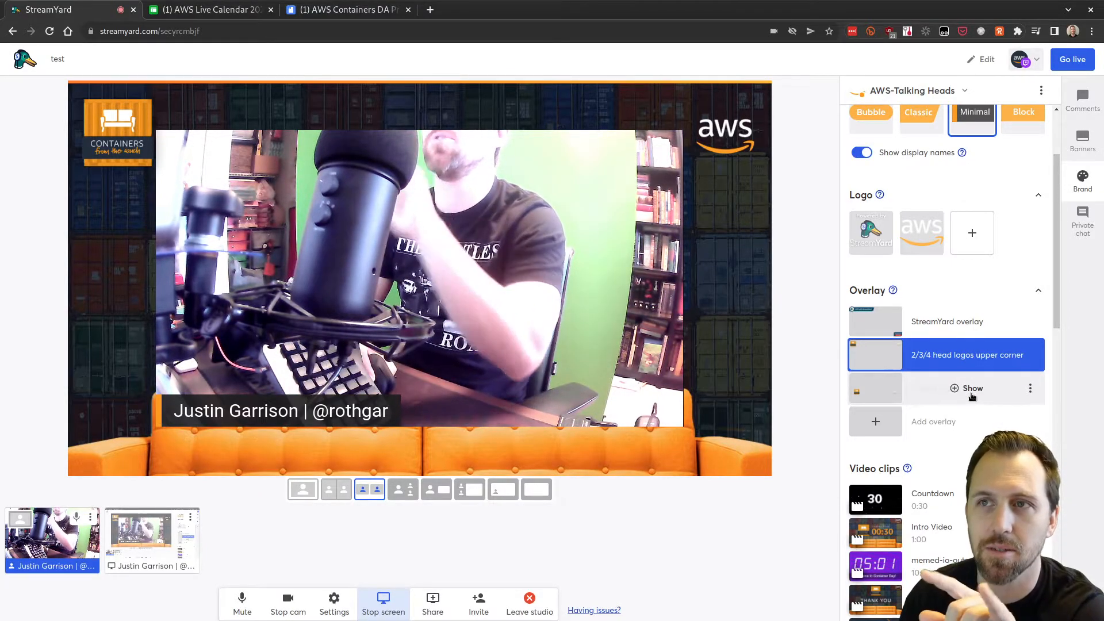
{"action": "left_click", "coordinate": [971, 396]}
{"action": "left_click", "coordinate": [964, 354]}
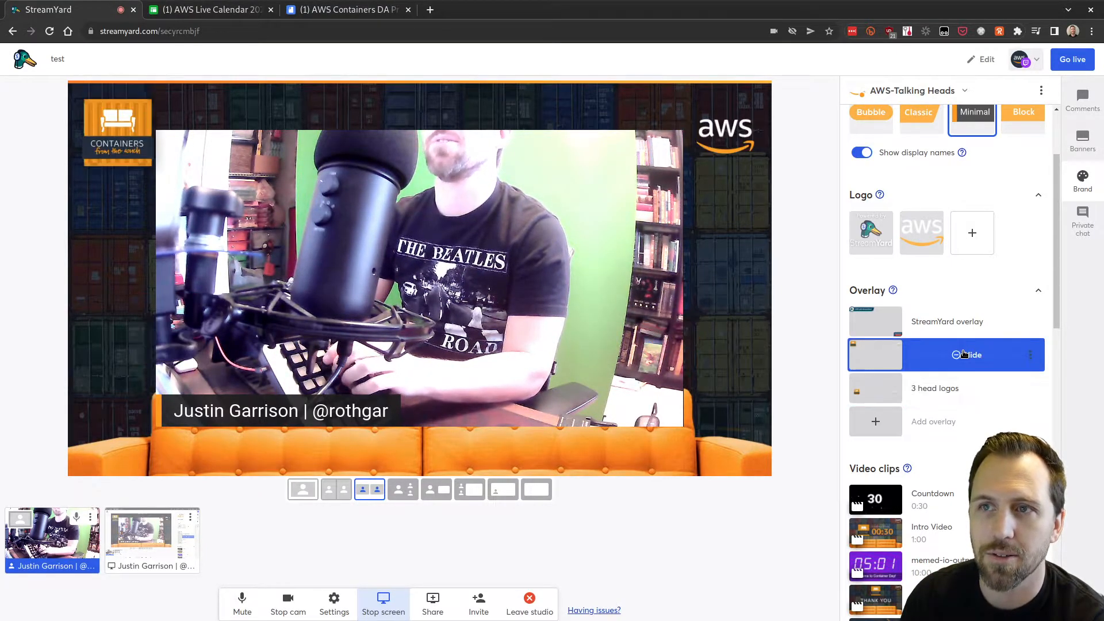
{"action": "left_click", "coordinate": [971, 388]}
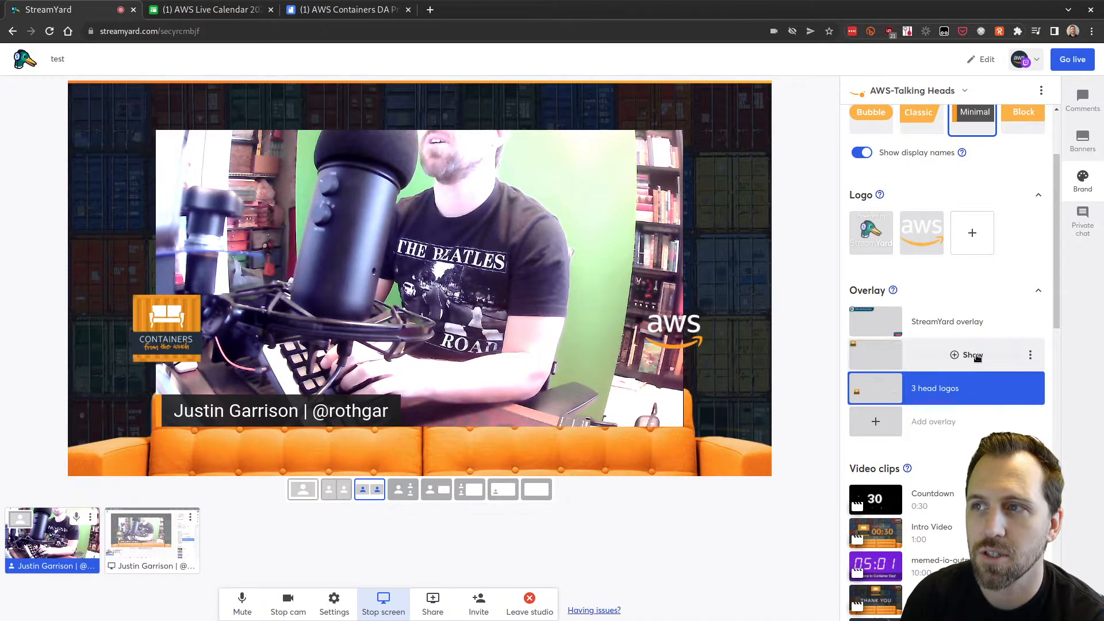
{"action": "left_click", "coordinate": [973, 355]}
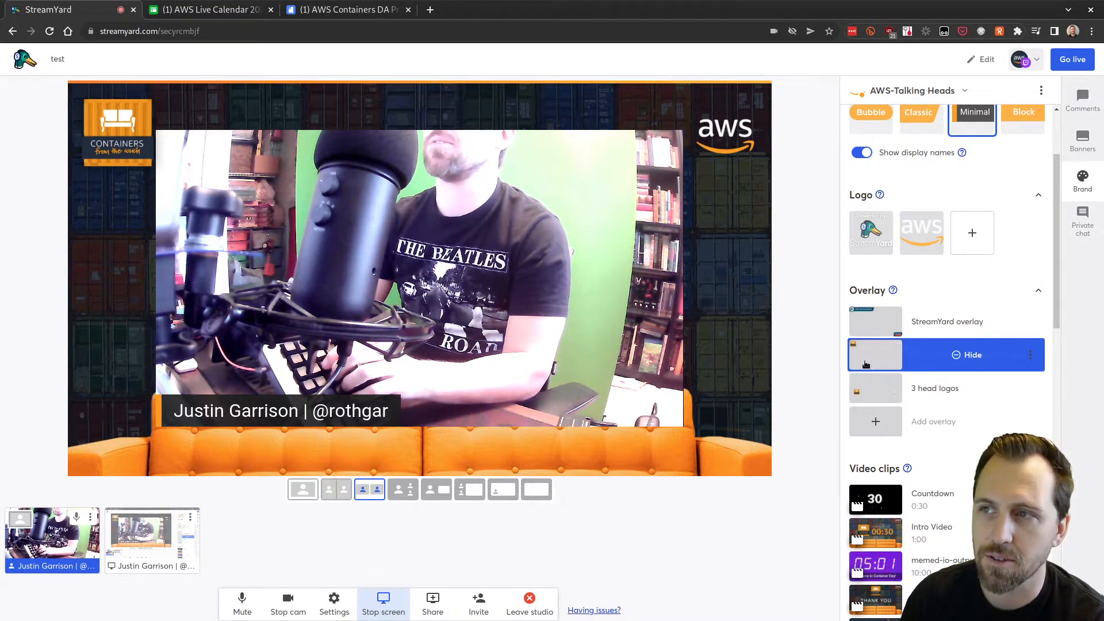
Look through the brand's video clips, including the intro, outro and transition videos.
{"action": "scroll", "coordinate": [925, 311], "scroll_direction": "down", "scroll_amount": 5}
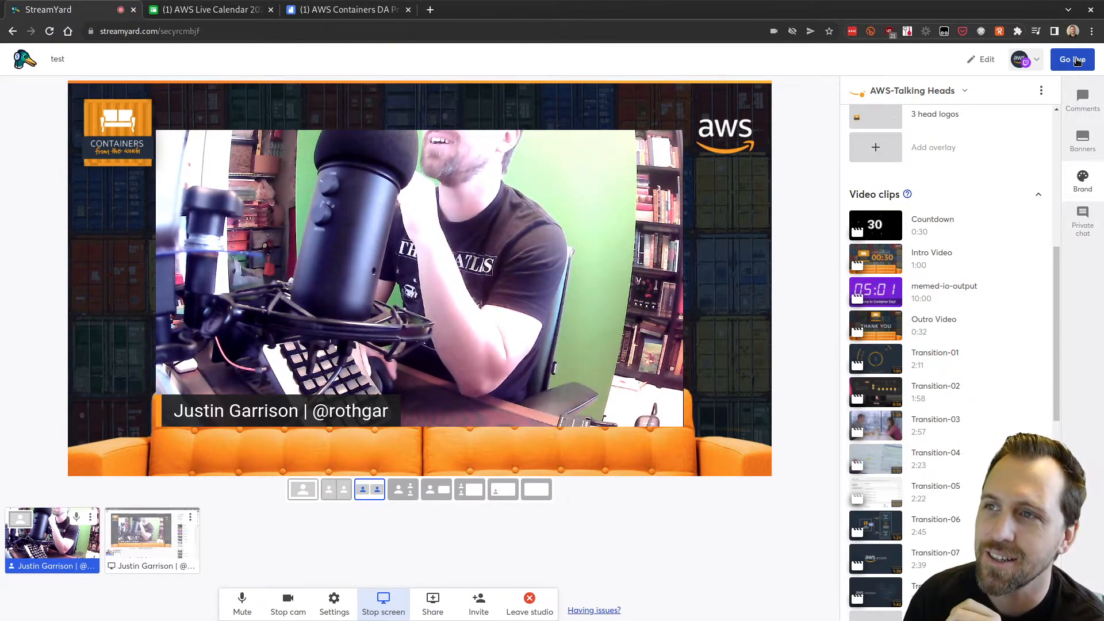
{"action": "mouse_move", "coordinate": [956, 260]}
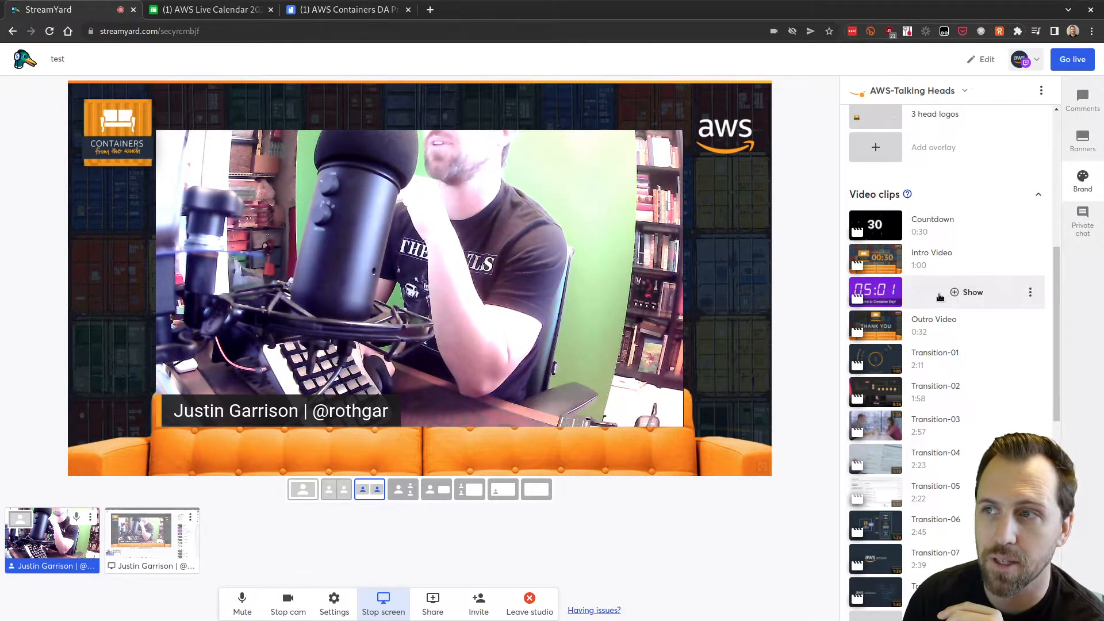
Look through the brand's remaining transition clips, backgrounds and background music, as well as its overlays and logos.
{"action": "mouse_move", "coordinate": [954, 390]}
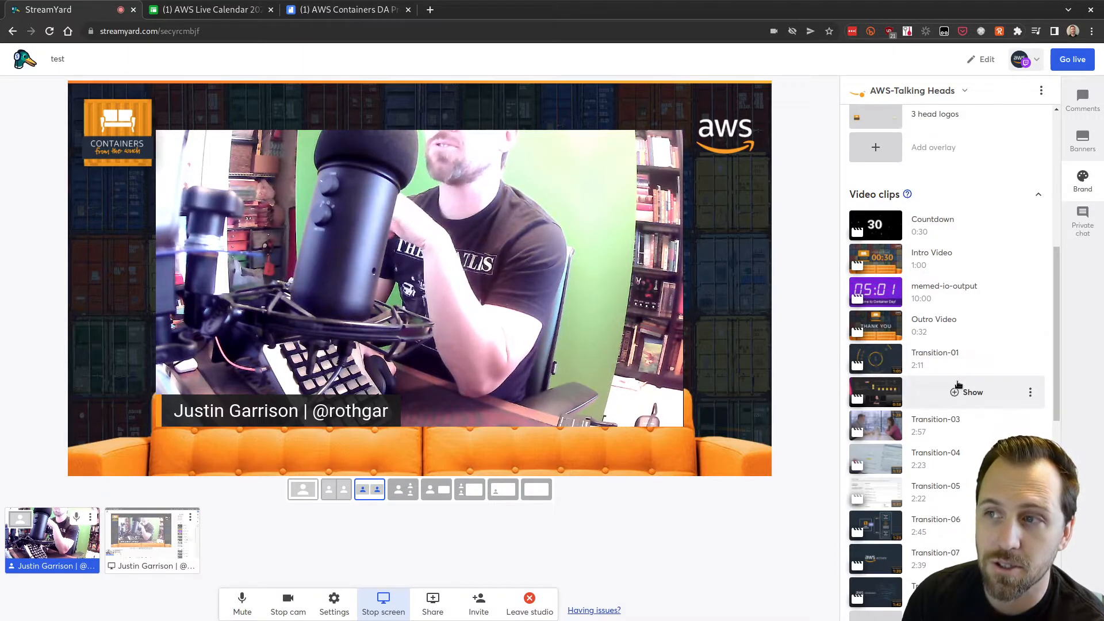
{"action": "scroll", "coordinate": [960, 364], "scroll_direction": "down", "scroll_amount": 2}
{"action": "scroll", "coordinate": [961, 364], "scroll_direction": "down", "scroll_amount": 1}
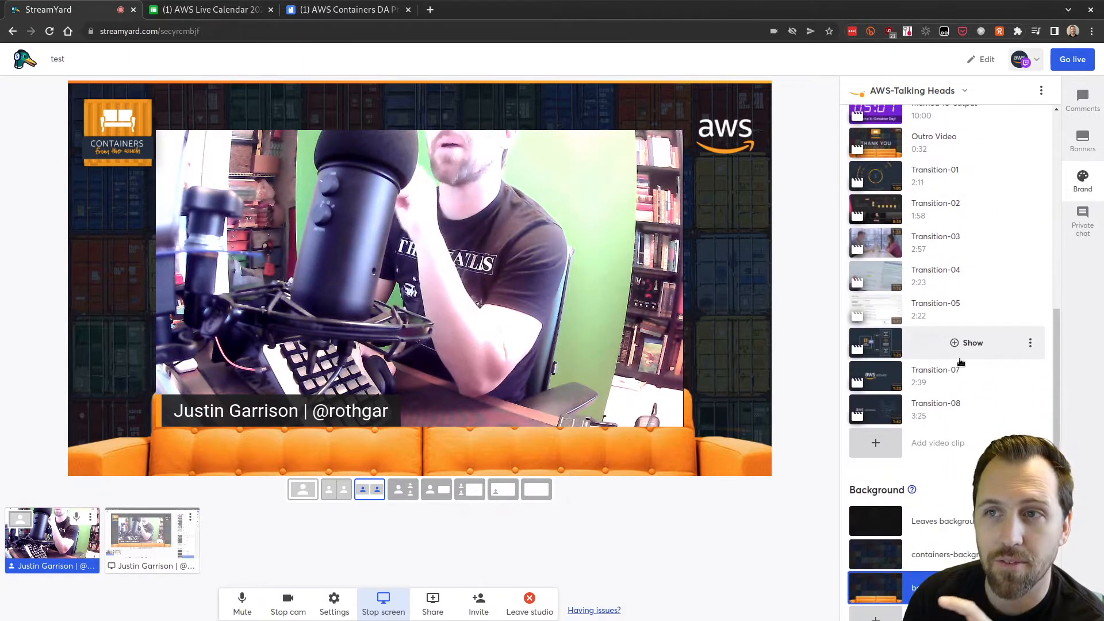
{"action": "scroll", "coordinate": [960, 362], "scroll_direction": "down", "scroll_amount": 1}
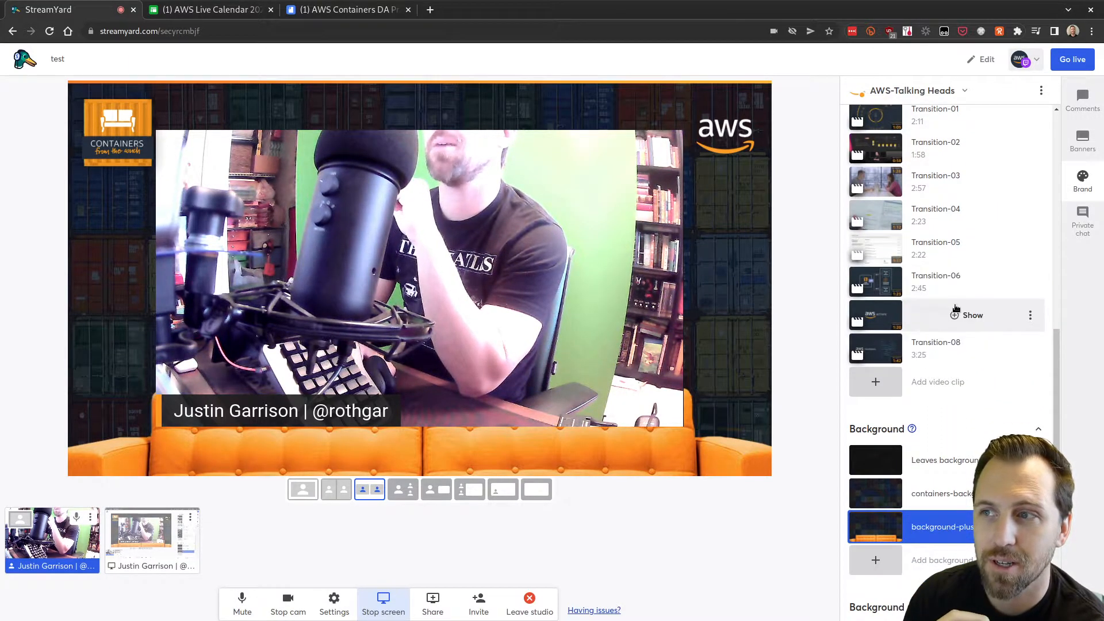
{"action": "scroll", "coordinate": [955, 307], "scroll_direction": "down", "scroll_amount": 2}
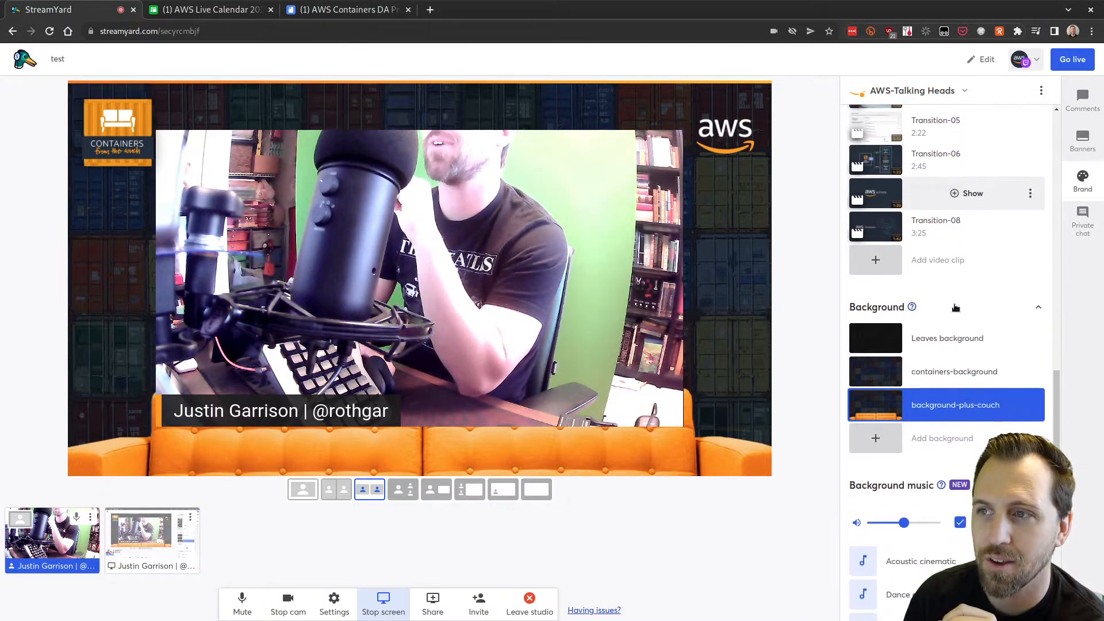
{"action": "scroll", "coordinate": [955, 308], "scroll_direction": "up", "scroll_amount": 6}
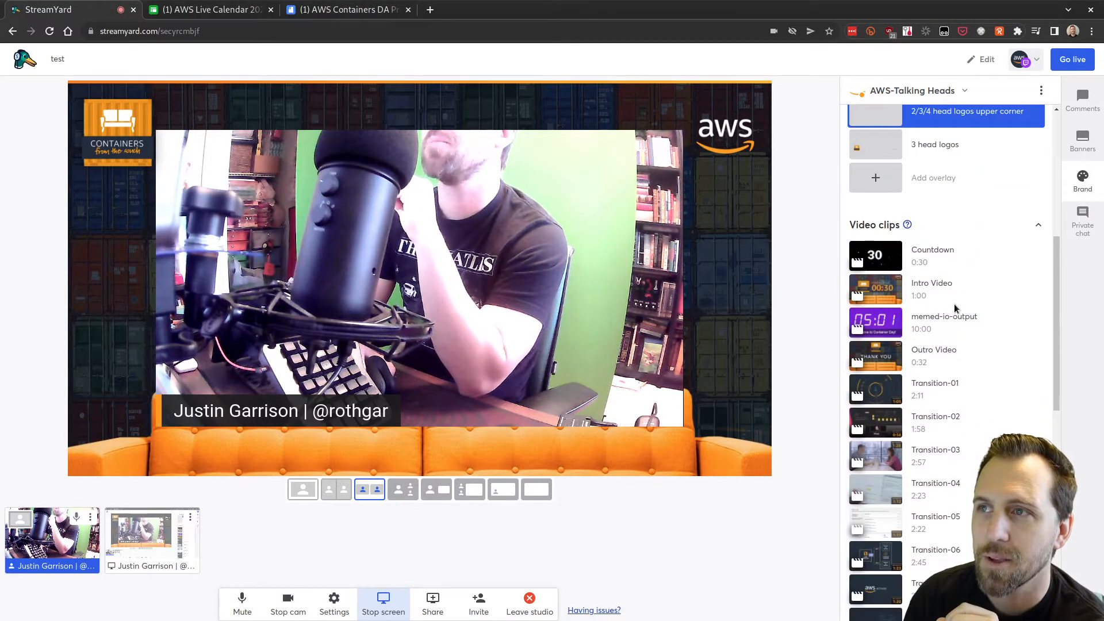
{"action": "scroll", "coordinate": [955, 308], "scroll_direction": "down", "scroll_amount": 3}
{"action": "scroll", "coordinate": [955, 305], "scroll_direction": "down", "scroll_amount": 4}
{"action": "scroll", "coordinate": [976, 272], "scroll_direction": "up", "scroll_amount": 4}
{"action": "scroll", "coordinate": [978, 271], "scroll_direction": "up", "scroll_amount": 9}
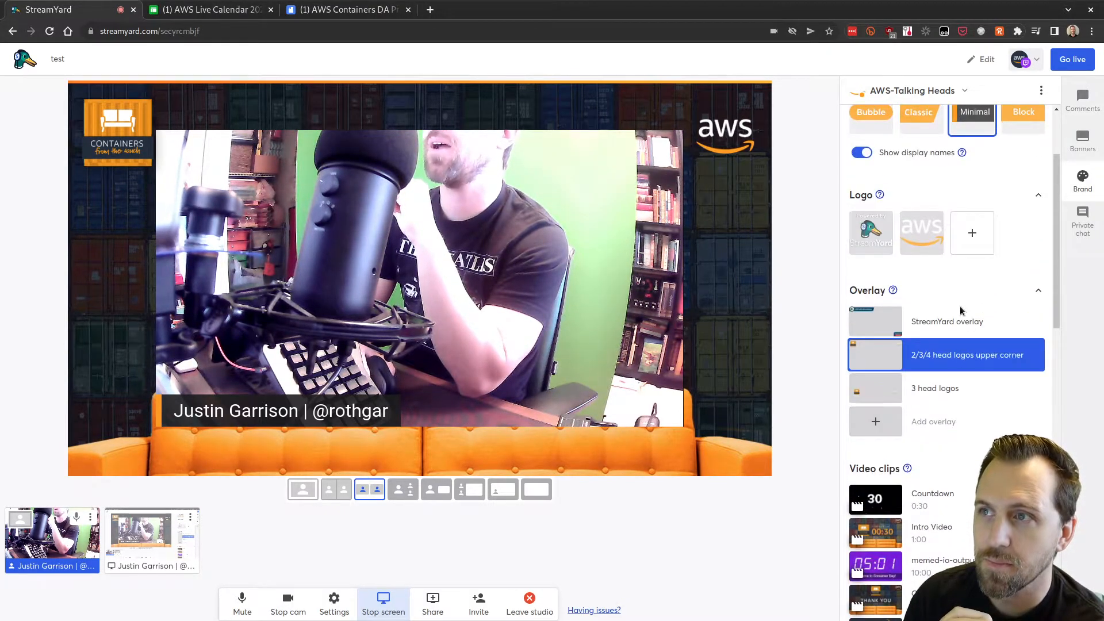
{"action": "scroll", "coordinate": [931, 224], "scroll_direction": "up", "scroll_amount": 1}
Add the shared screen to the stream and switch the brand to AWS-Screenshare.
{"action": "left_click", "coordinate": [935, 97]}
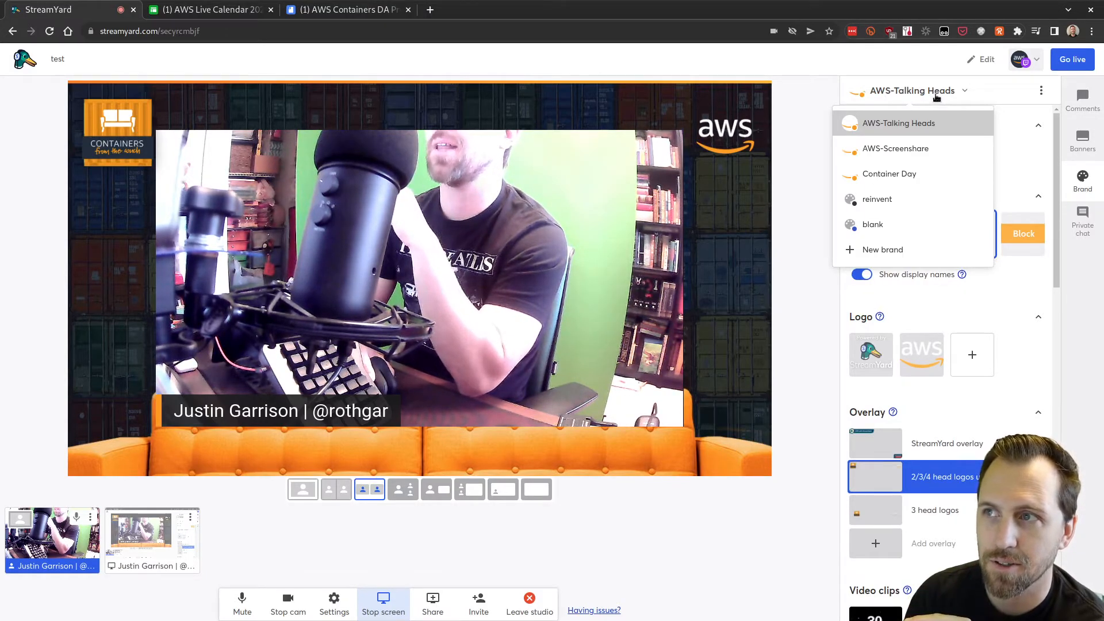
{"action": "left_click", "coordinate": [935, 97]}
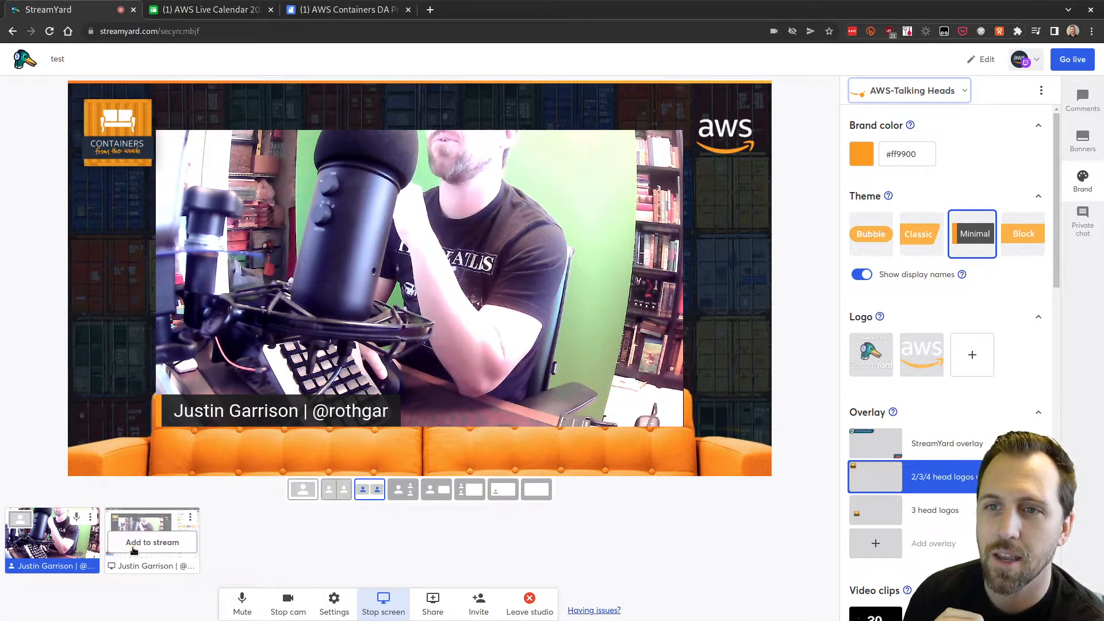
{"action": "left_click", "coordinate": [144, 543]}
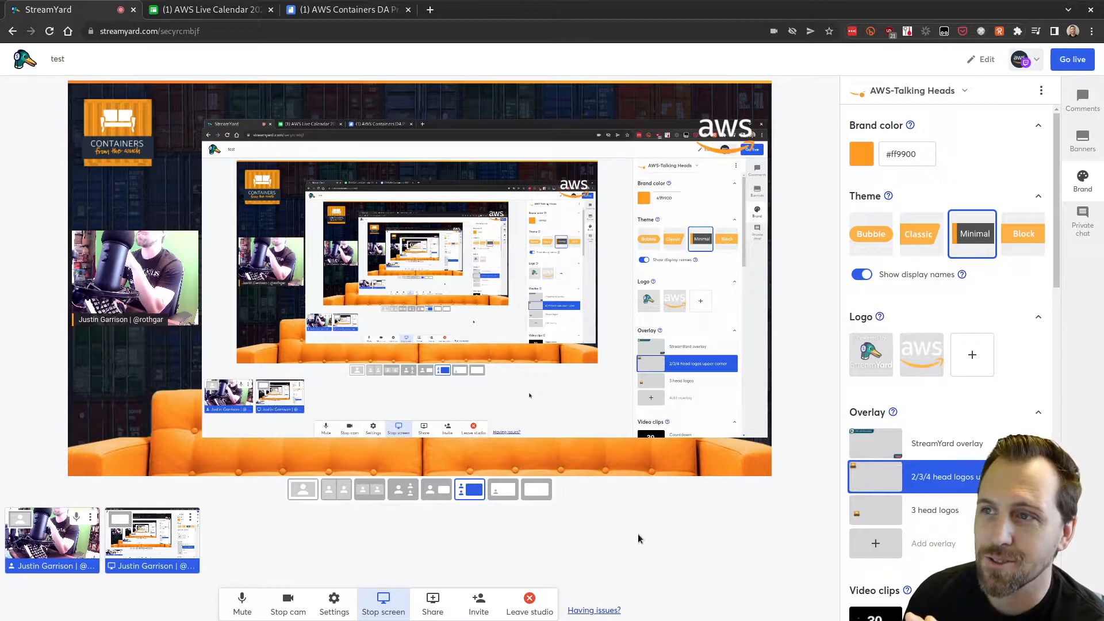
{"action": "left_click", "coordinate": [952, 96]}
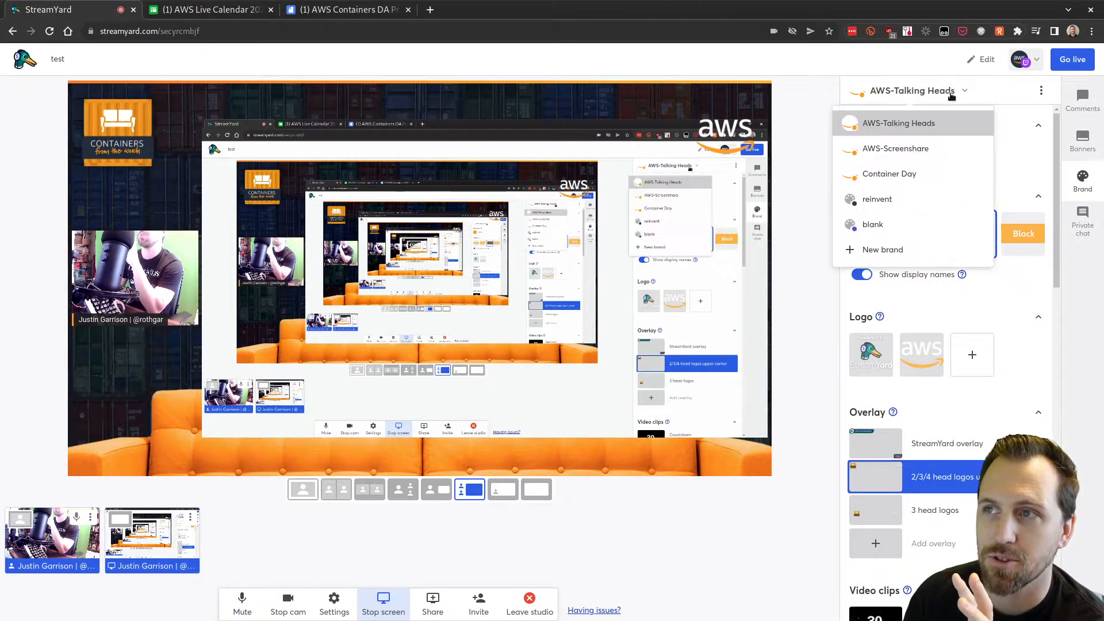
{"action": "left_click", "coordinate": [933, 151]}
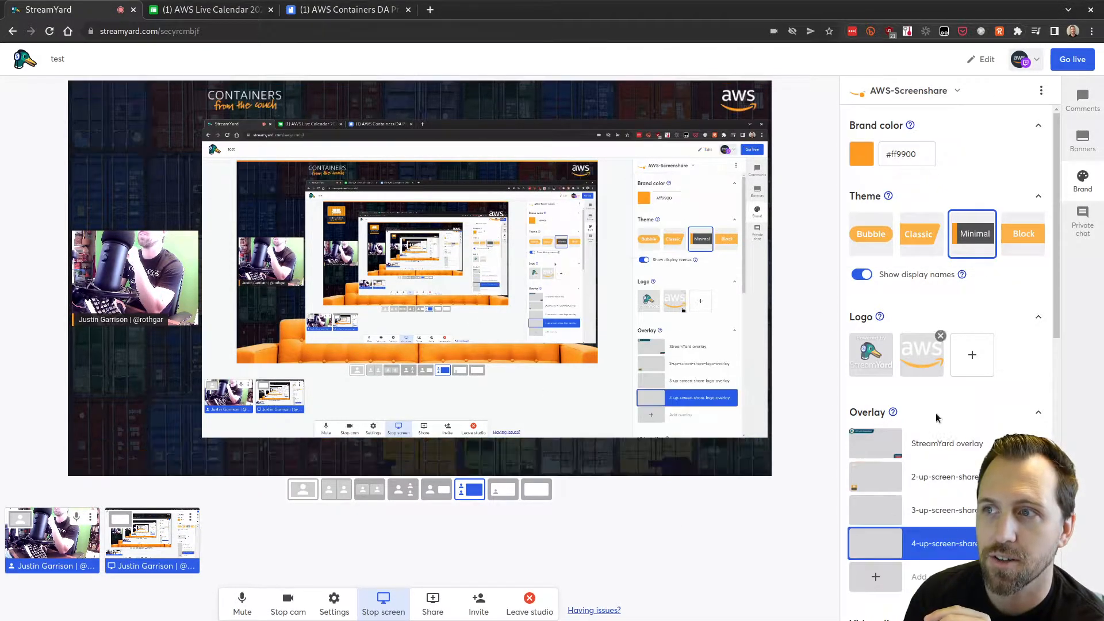
Preview the 2-up, 3-up and 4-up screen-share overlays on the stream, ending with the 2-up overlay selected.
{"action": "mouse_move", "coordinate": [931, 543]}
{"action": "left_click", "coordinate": [932, 485]}
{"action": "mouse_move", "coordinate": [932, 511]}
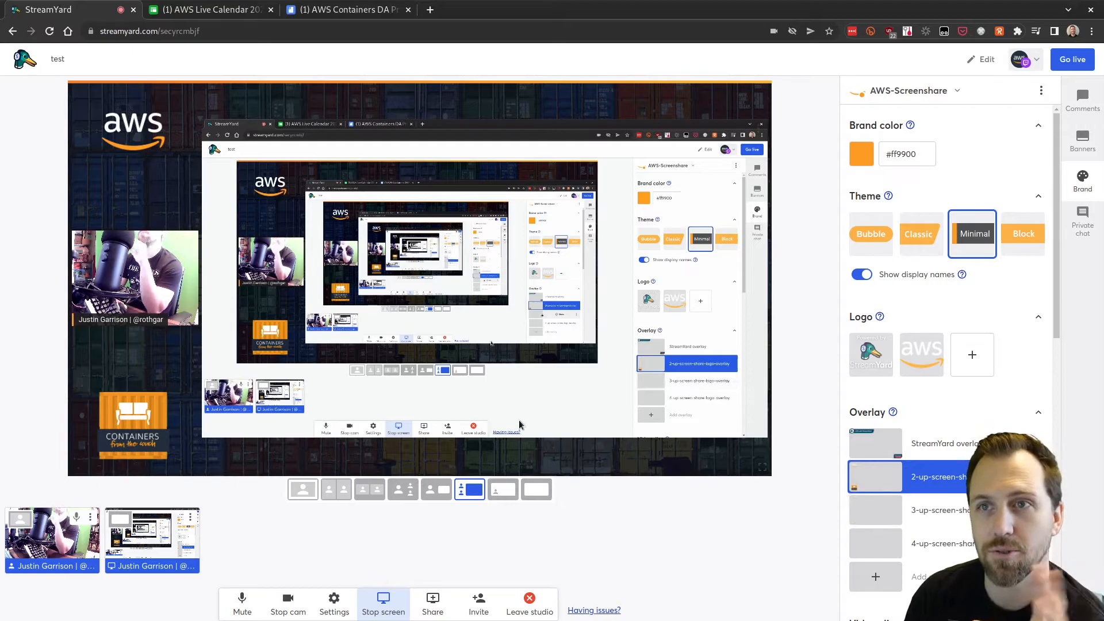
{"action": "left_click", "coordinate": [934, 515]}
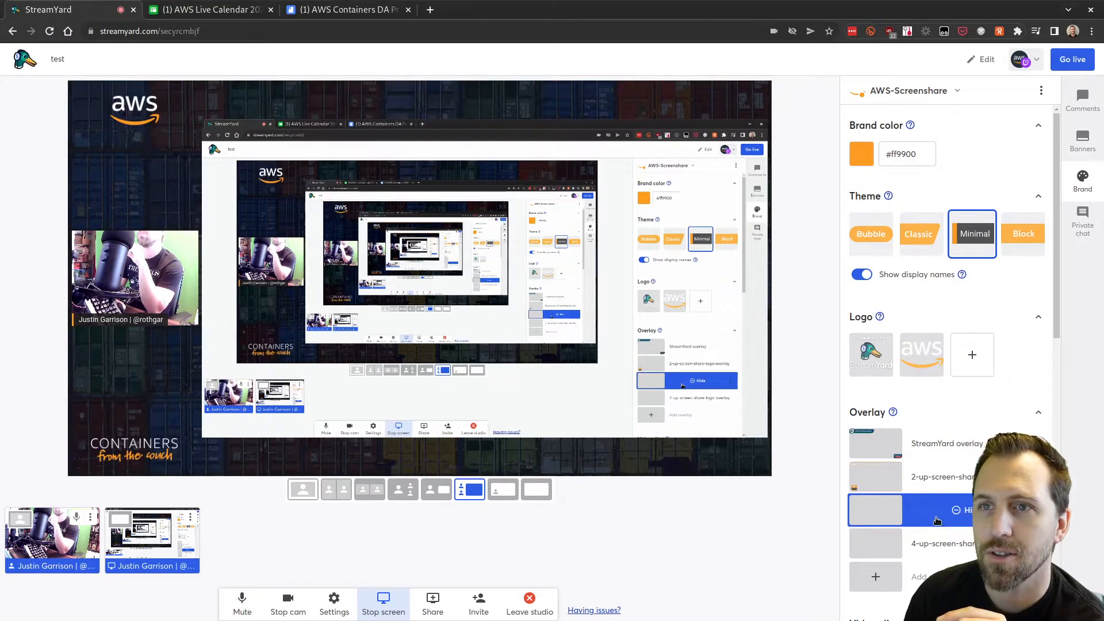
{"action": "left_click", "coordinate": [945, 547]}
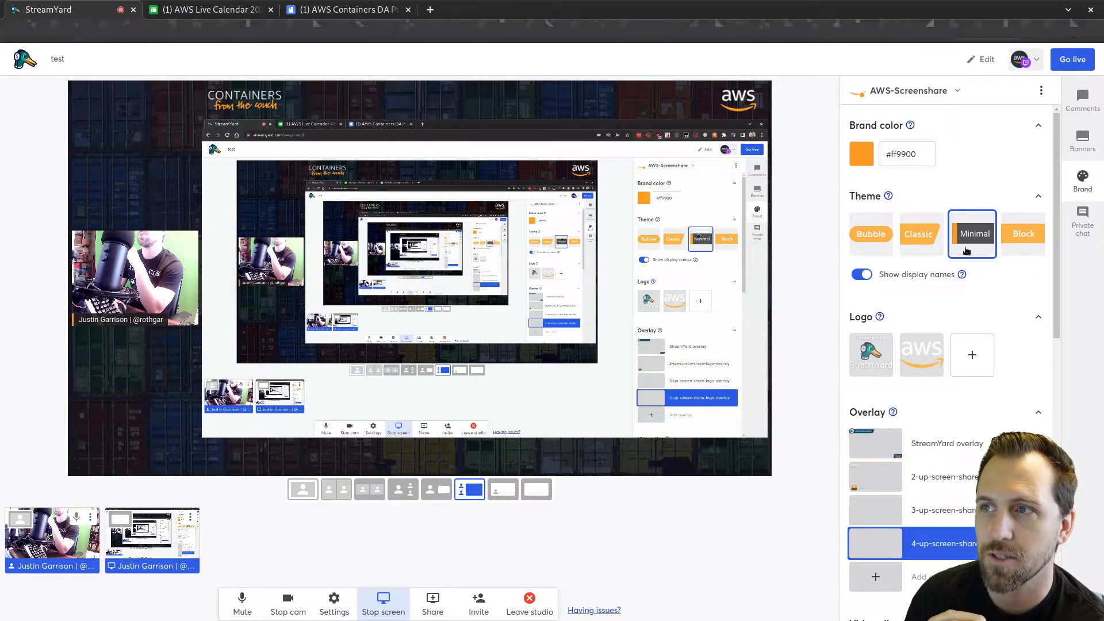
{"action": "left_click", "coordinate": [930, 511]}
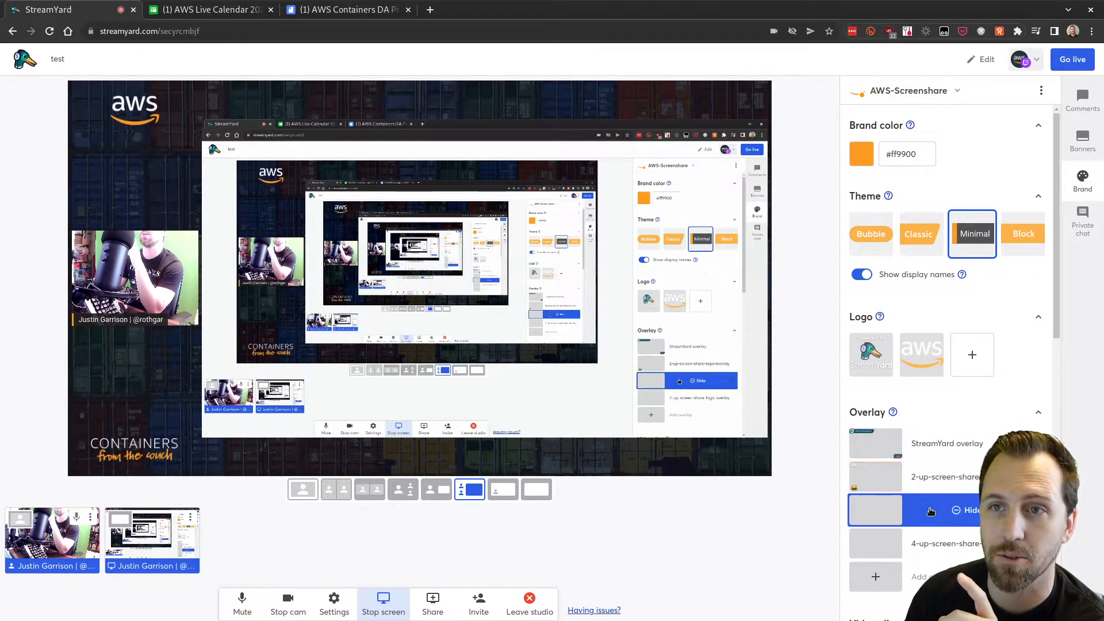
{"action": "left_click", "coordinate": [921, 477]}
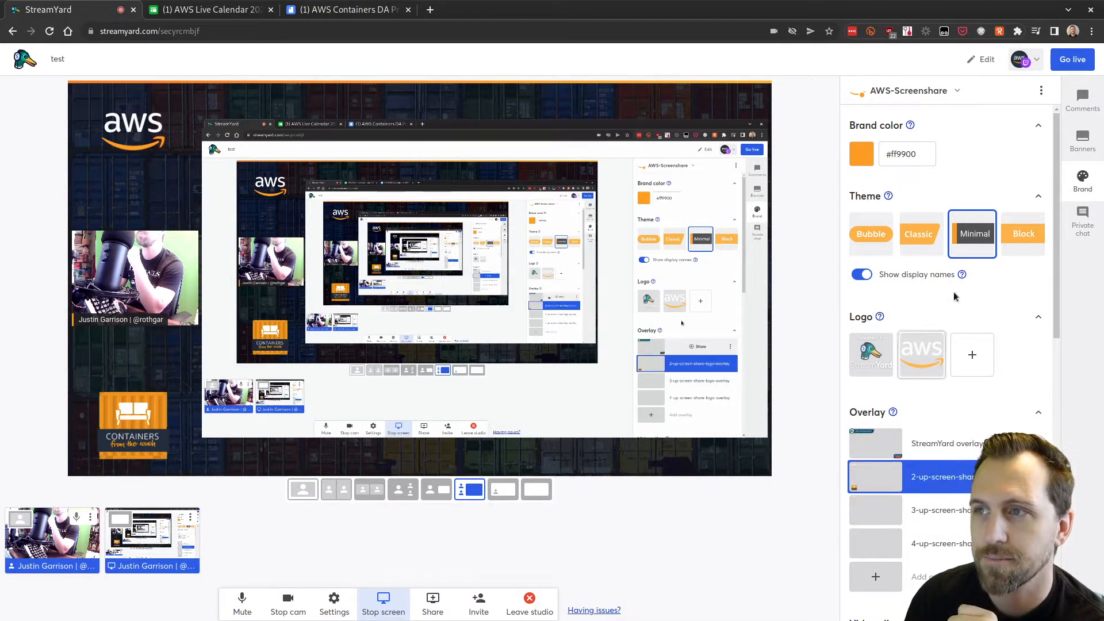
Remove the shared screen from the stream and switch the brand back to AWS-Talking Heads.
{"action": "left_click", "coordinate": [939, 91]}
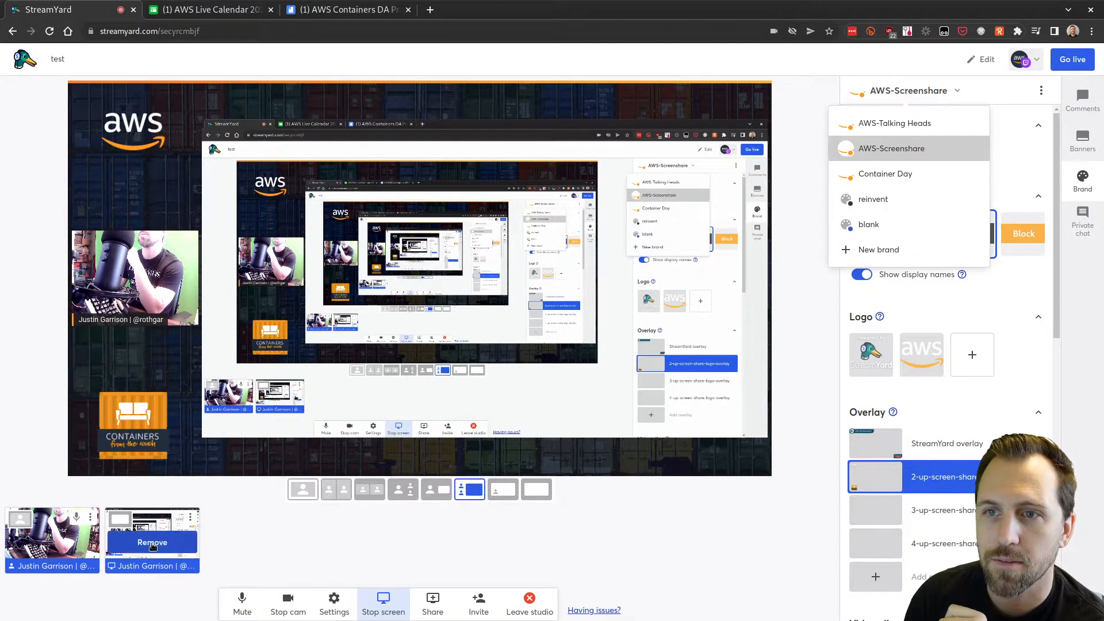
{"action": "left_click", "coordinate": [153, 543]}
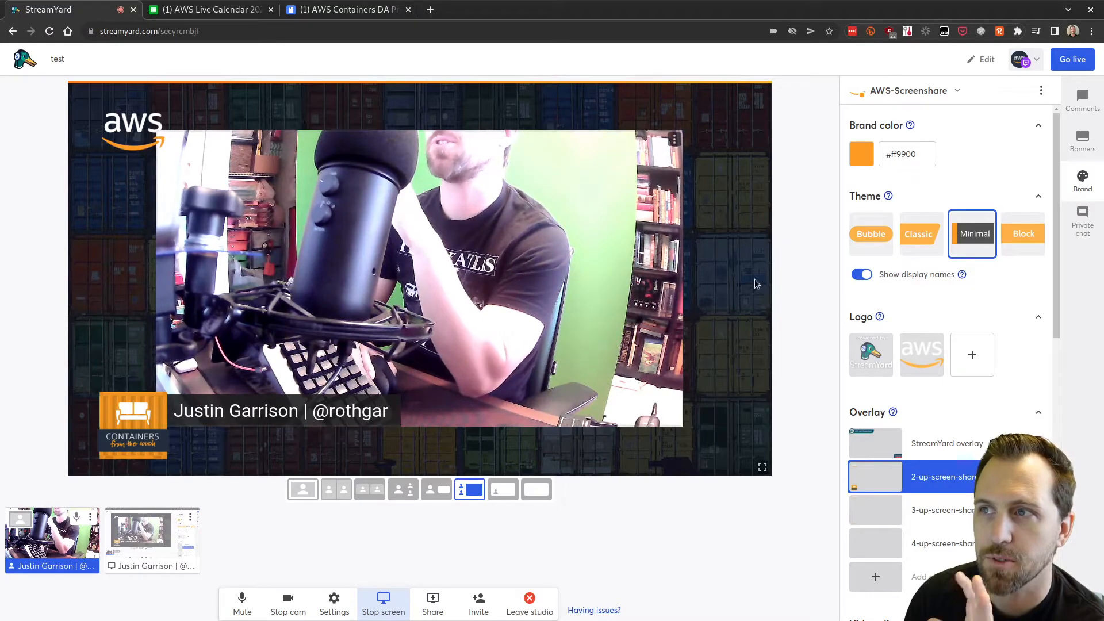
{"action": "left_click", "coordinate": [923, 96]}
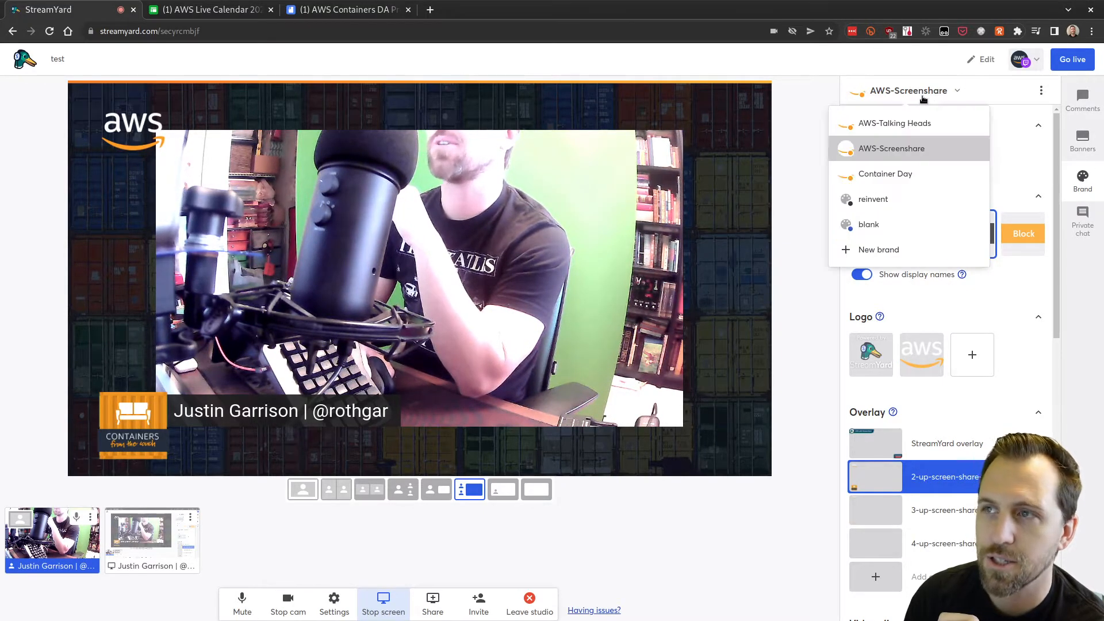
{"action": "left_click", "coordinate": [917, 122]}
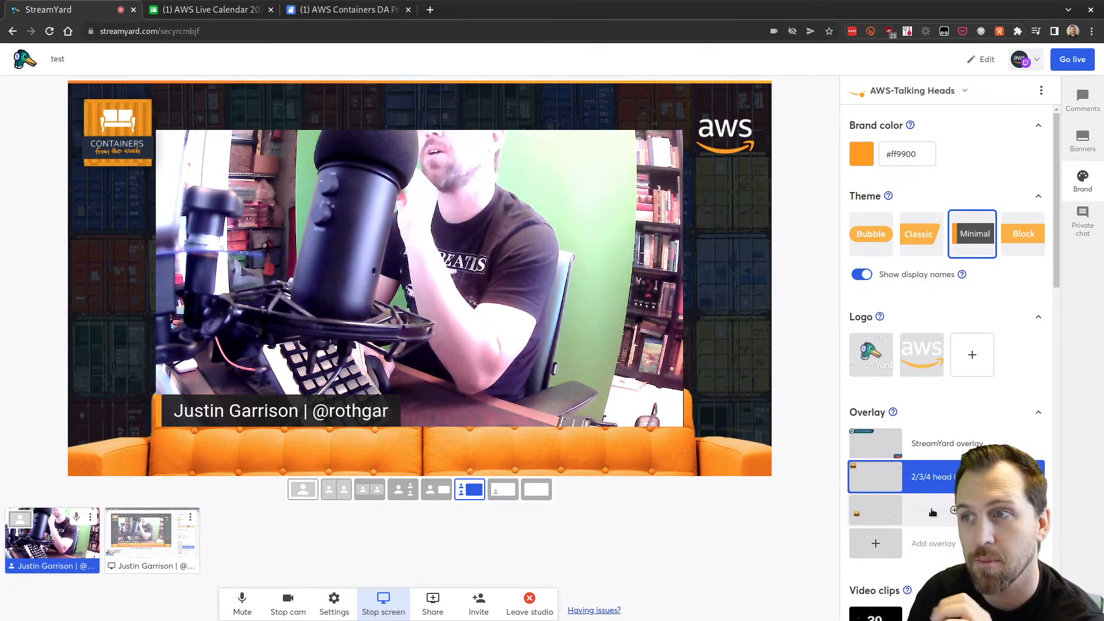
Preview the Container Day brand on the stream and return to the AWS-Talking Heads brand.
{"action": "left_click", "coordinate": [942, 97]}
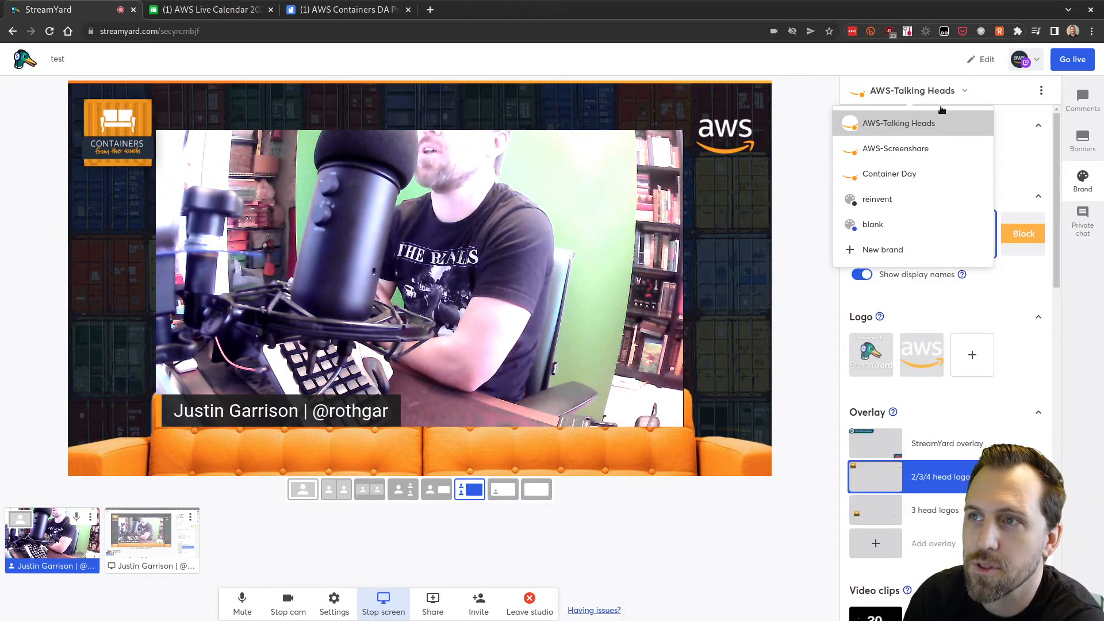
{"action": "left_click", "coordinate": [917, 175]}
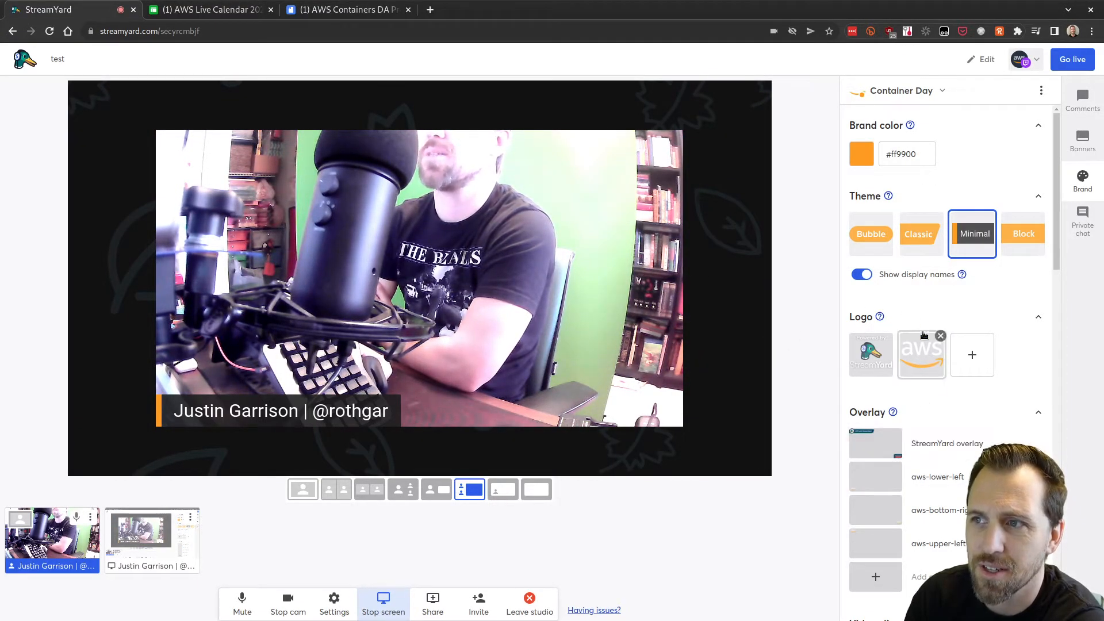
{"action": "left_click", "coordinate": [919, 92]}
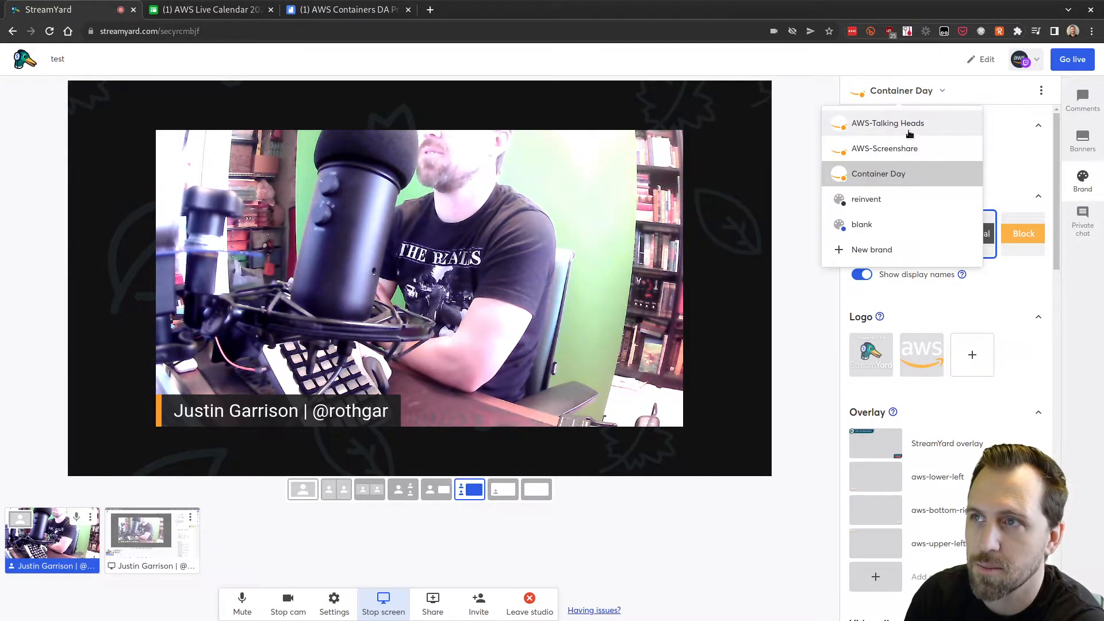
{"action": "left_click", "coordinate": [909, 124]}
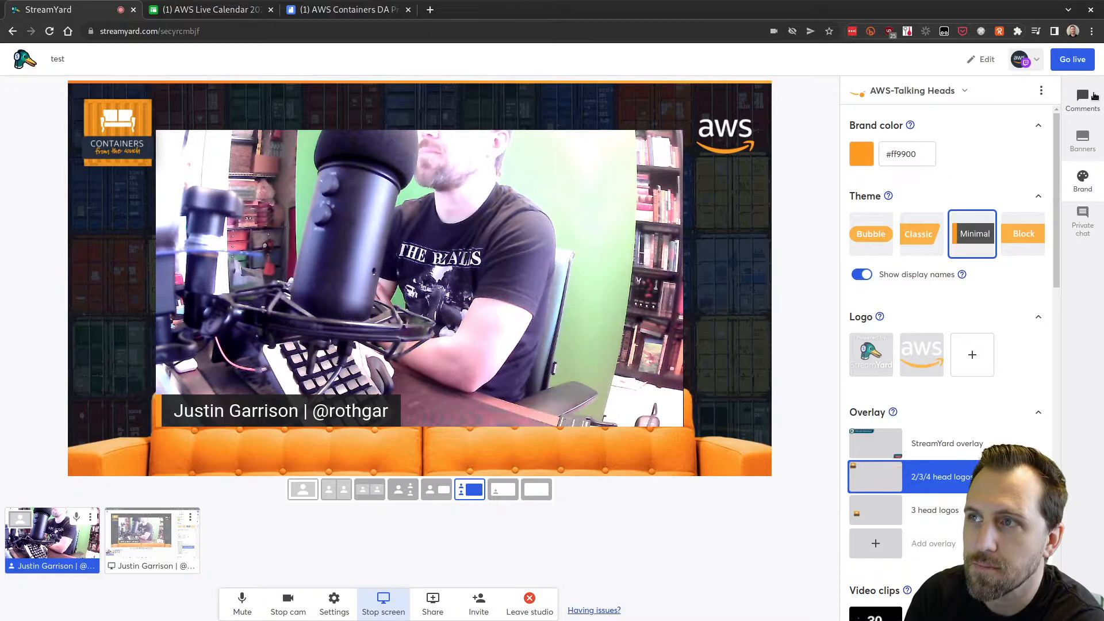
Open the viewer comments, display the StreamYard example comment on the stream and hide it again.
{"action": "left_click", "coordinate": [1094, 96]}
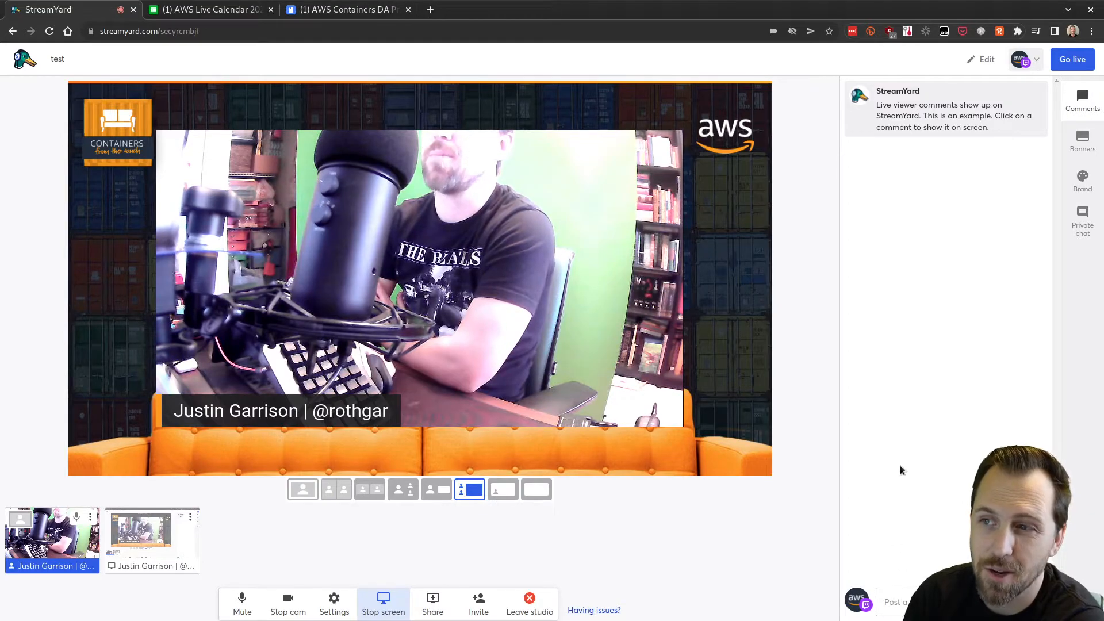
{"action": "left_click", "coordinate": [963, 116]}
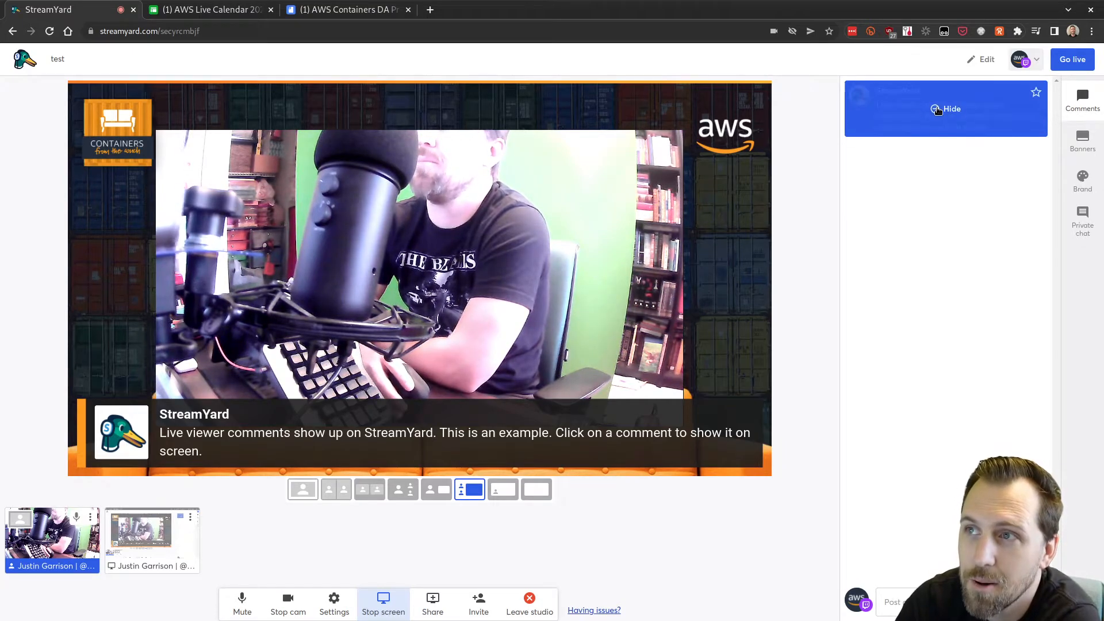
{"action": "left_click", "coordinate": [937, 109]}
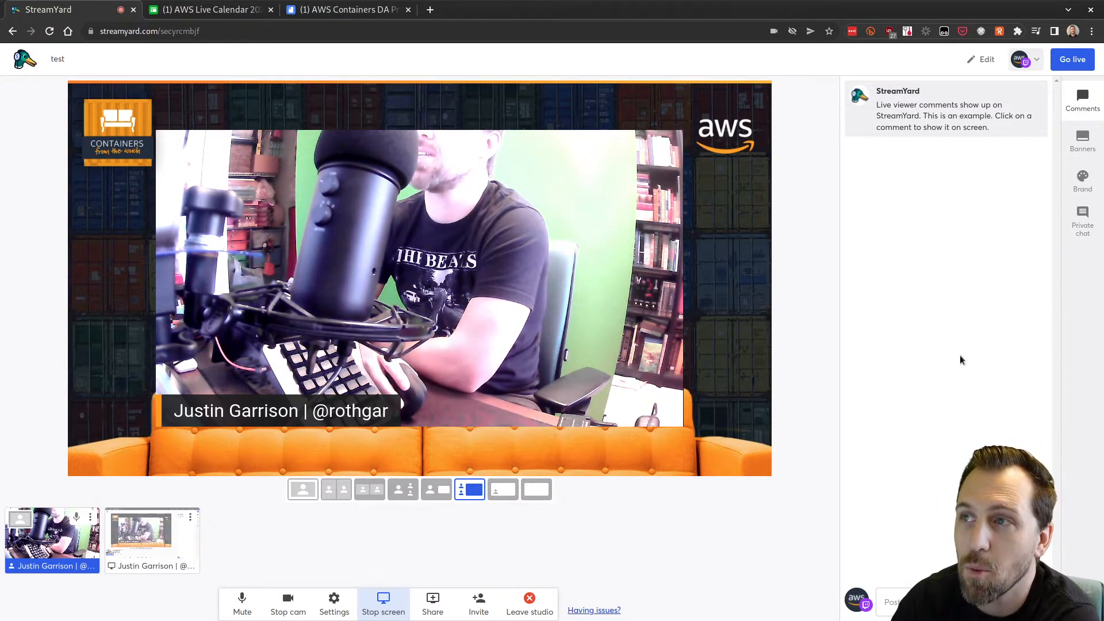
Review the broadcast's destinations without saving changes, and toggle the example comment on and off the stream again.
{"action": "left_click", "coordinate": [880, 602]}
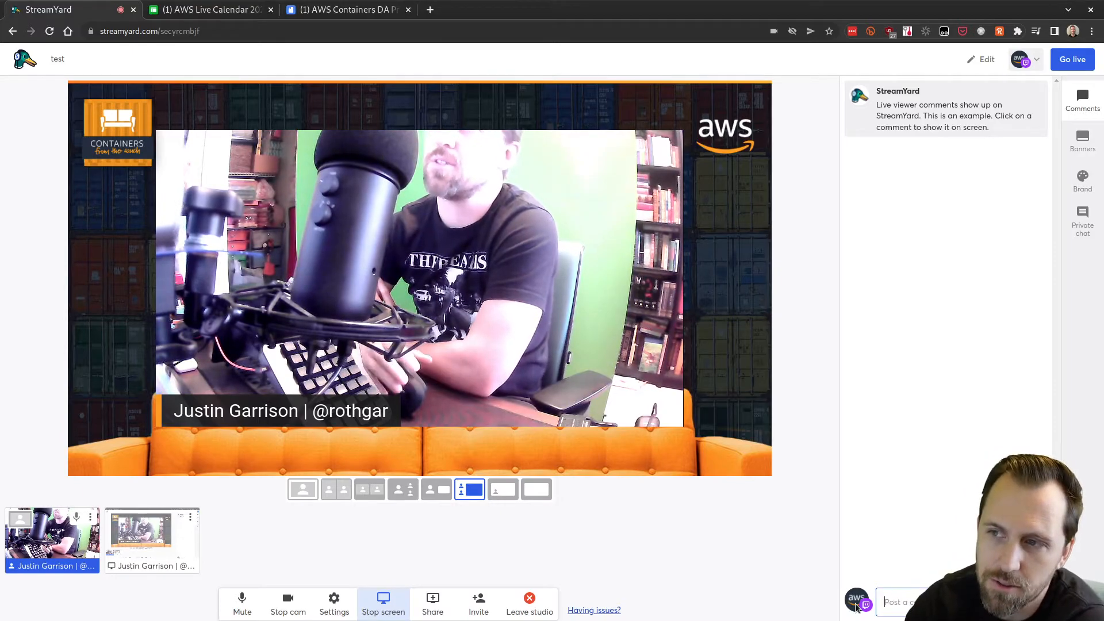
{"action": "left_click", "coordinate": [994, 62]}
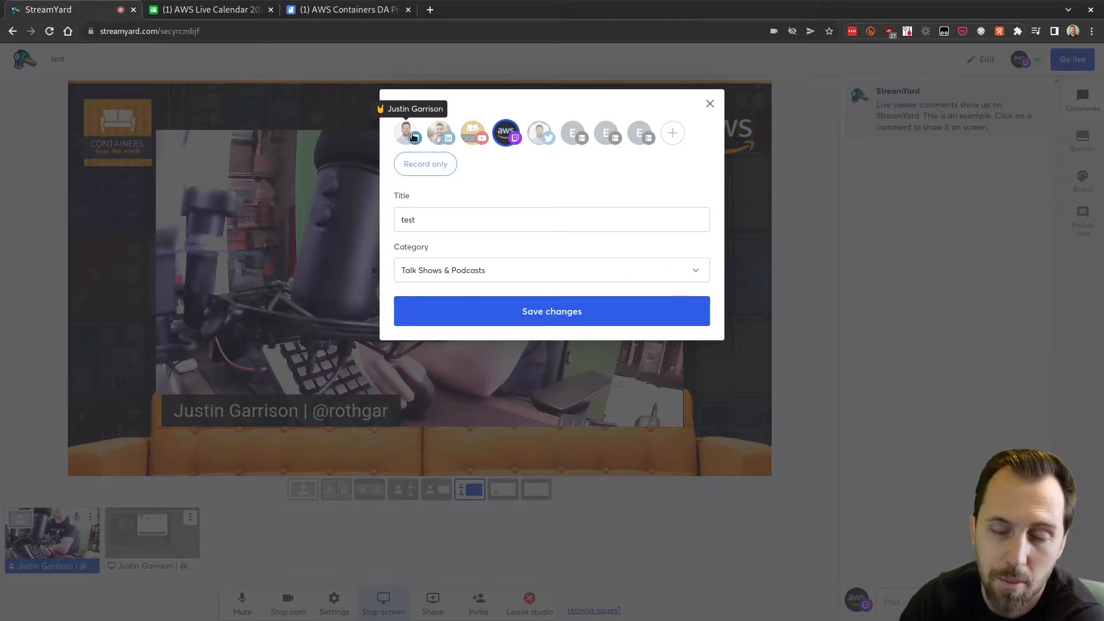
{"action": "left_click", "coordinate": [710, 105]}
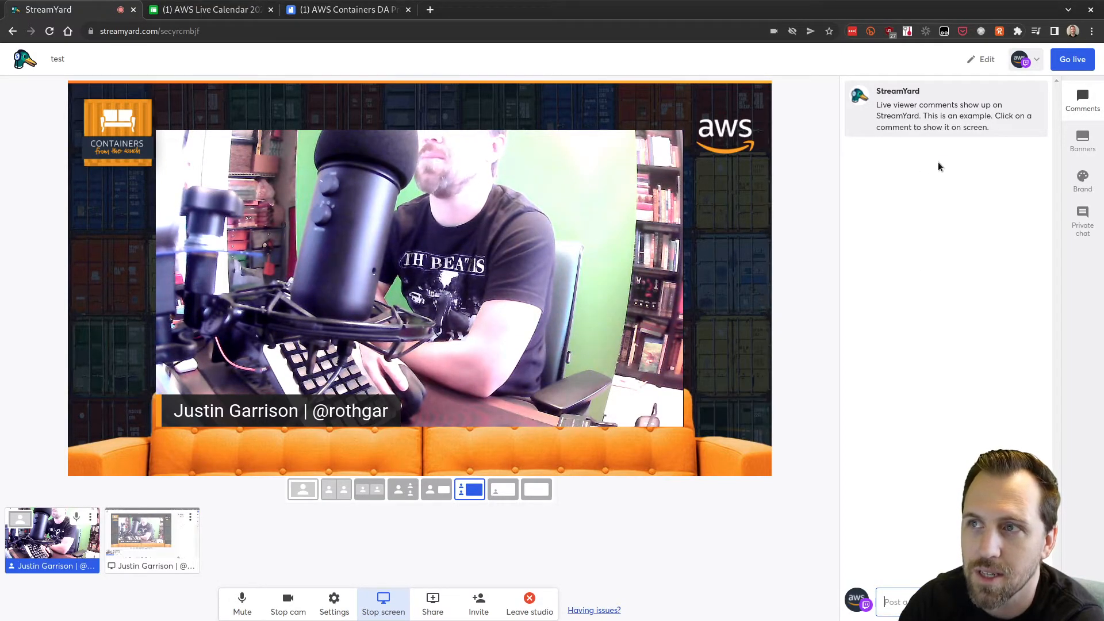
{"action": "left_click", "coordinate": [943, 125]}
{"action": "left_click", "coordinate": [943, 126]}
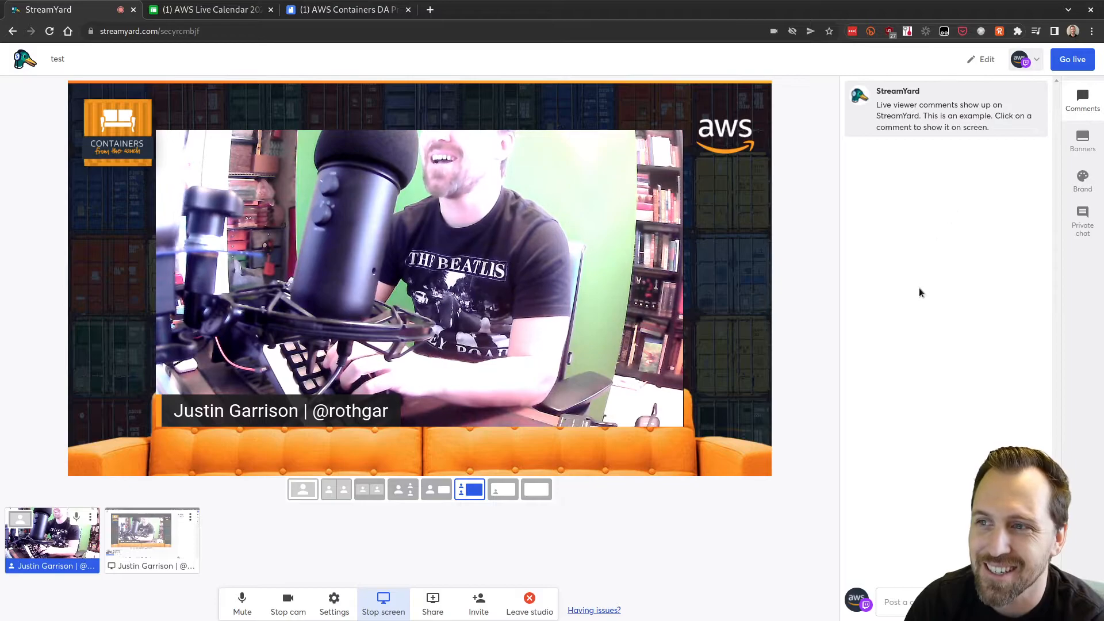
Send the message "link 1" in the private chat.
{"action": "left_click", "coordinate": [1085, 226]}
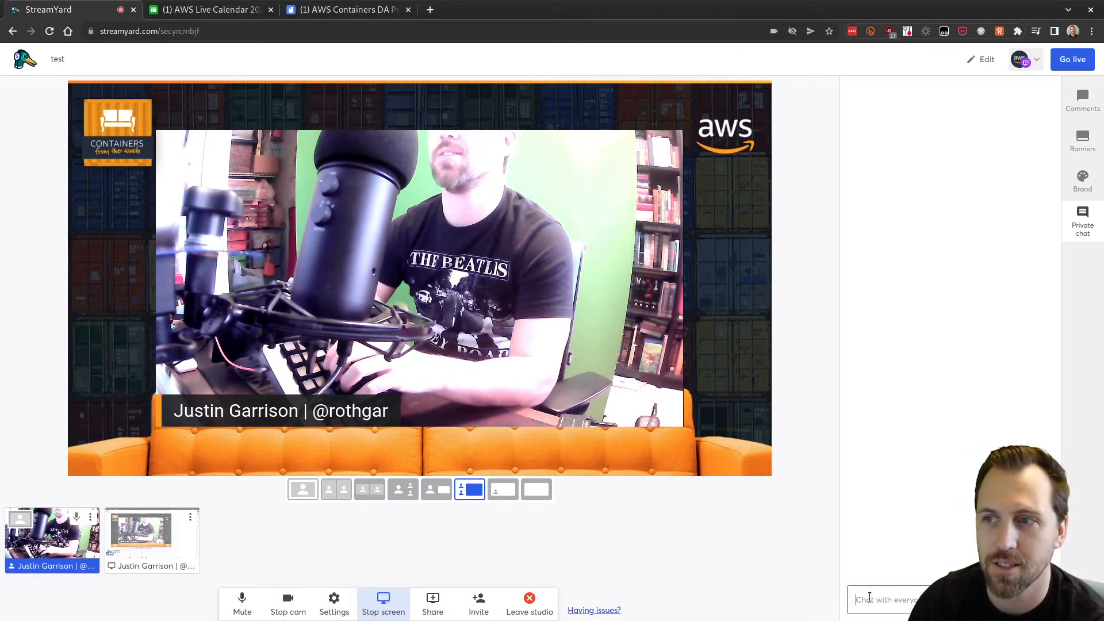
{"action": "type", "text": "link 1"}
{"action": "key", "text": "Return"}
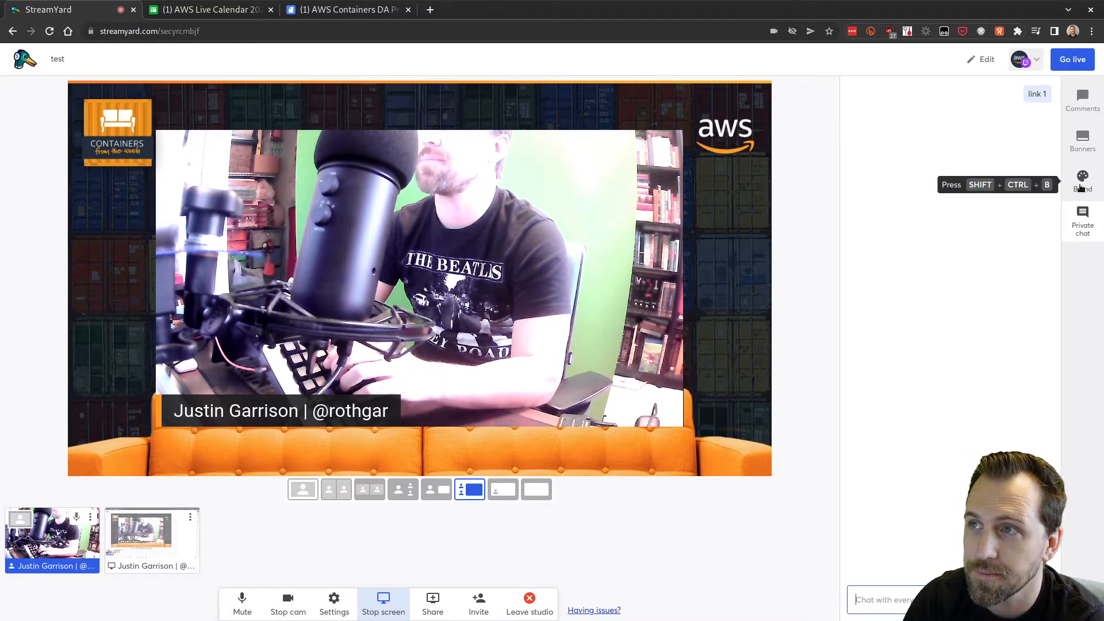
Display the show banners "IT DEPENDS!!!", "DOIN IT LIVE!!!!" and "YouTube.com/ContainersFromTheCouch" on the stream one after another.
{"action": "left_click", "coordinate": [1084, 144]}
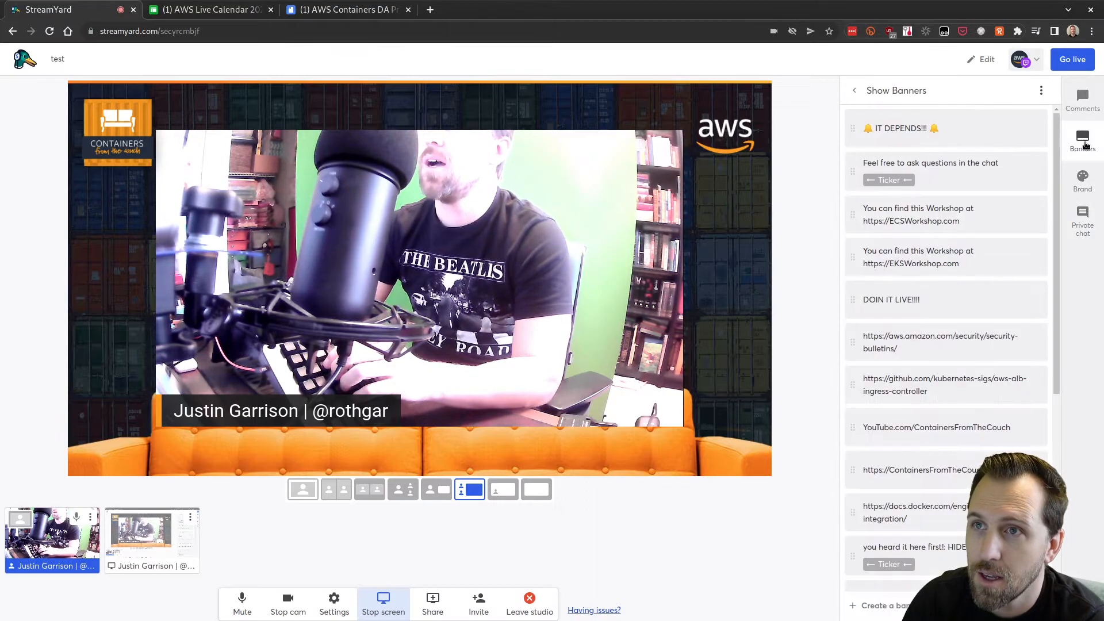
{"action": "mouse_move", "coordinate": [952, 255]}
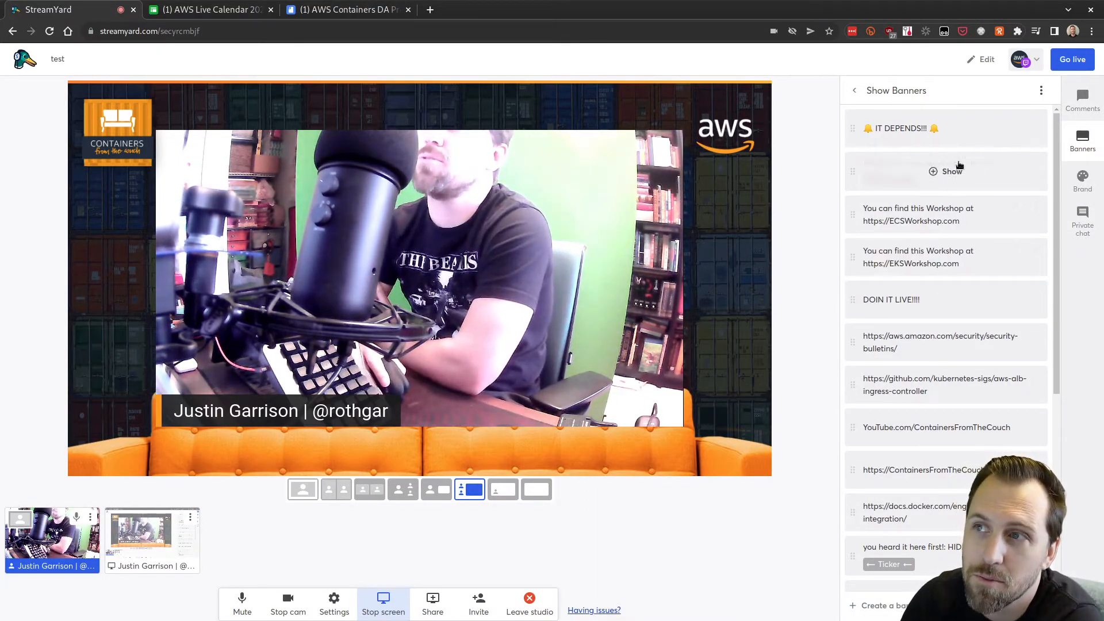
{"action": "left_click", "coordinate": [954, 141]}
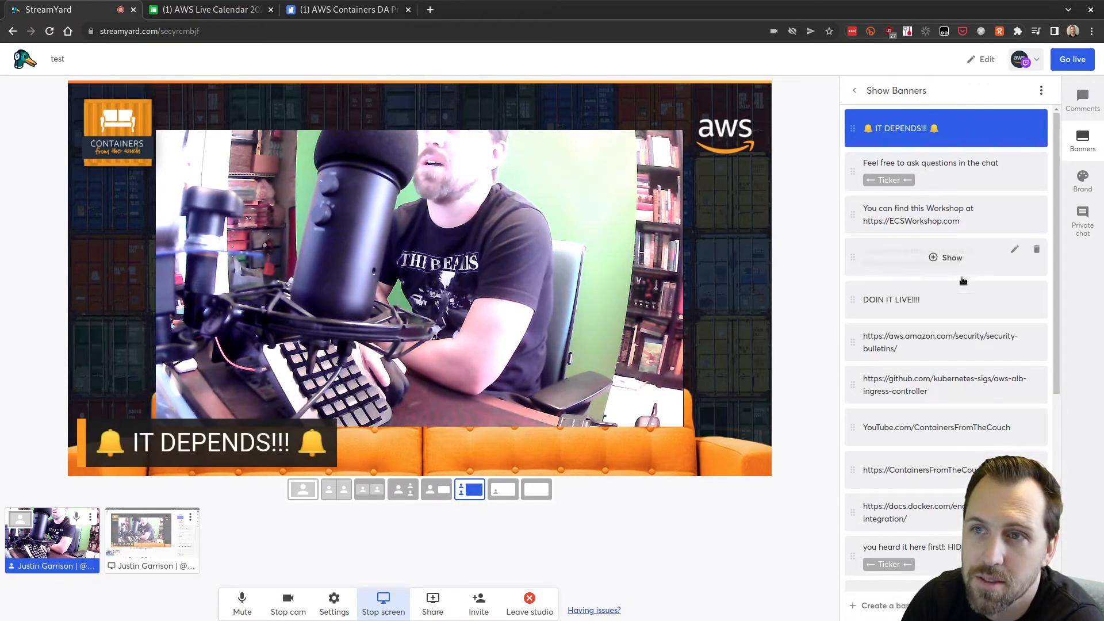
{"action": "left_click", "coordinate": [934, 298]}
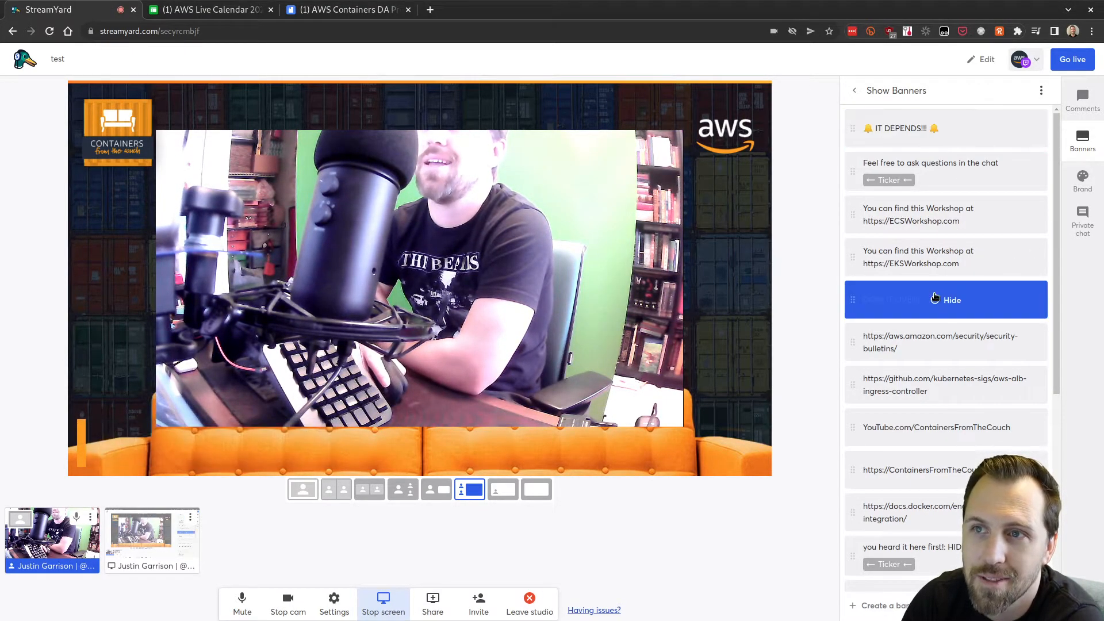
{"action": "scroll", "coordinate": [935, 298], "scroll_direction": "down", "scroll_amount": 3}
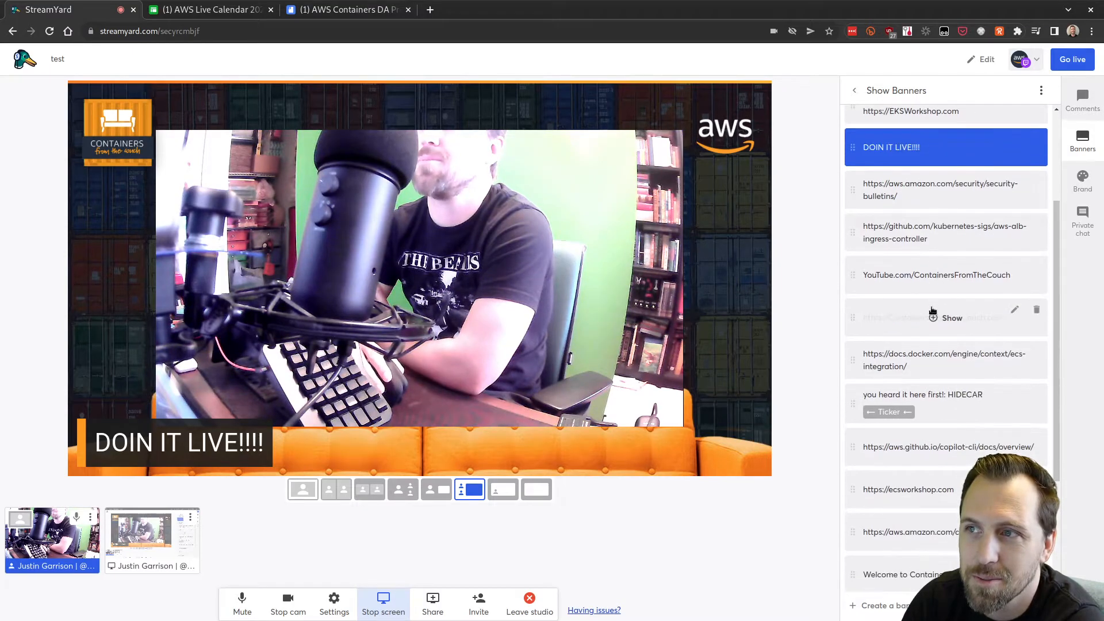
{"action": "left_click", "coordinate": [929, 279]}
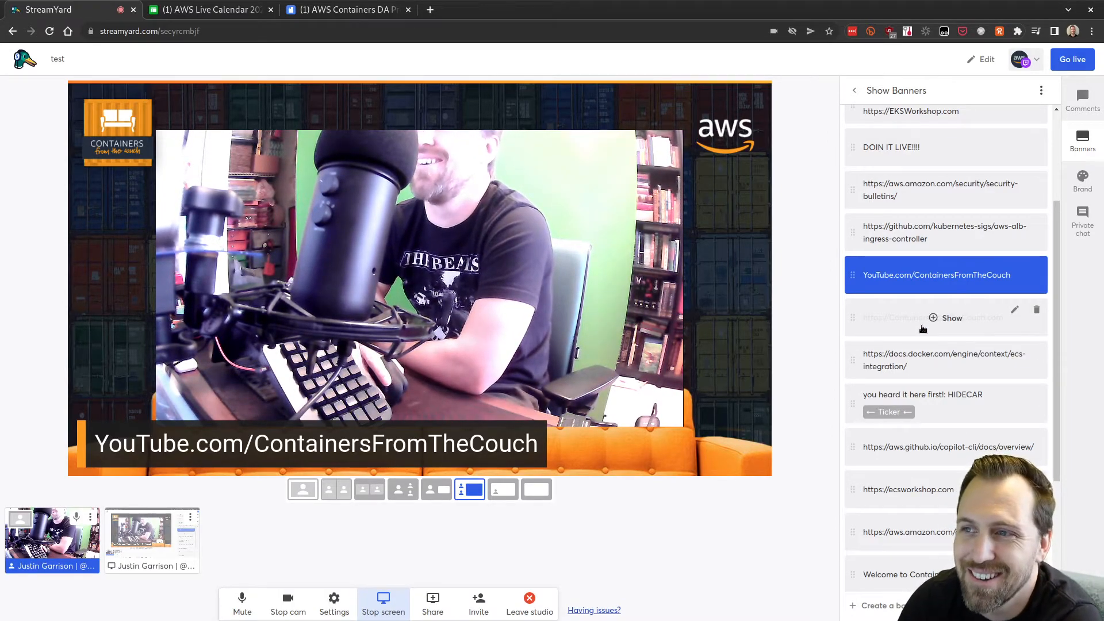
Browse the remaining show banners and review the list of banner folders.
{"action": "scroll", "coordinate": [937, 284], "scroll_direction": "down", "scroll_amount": 2}
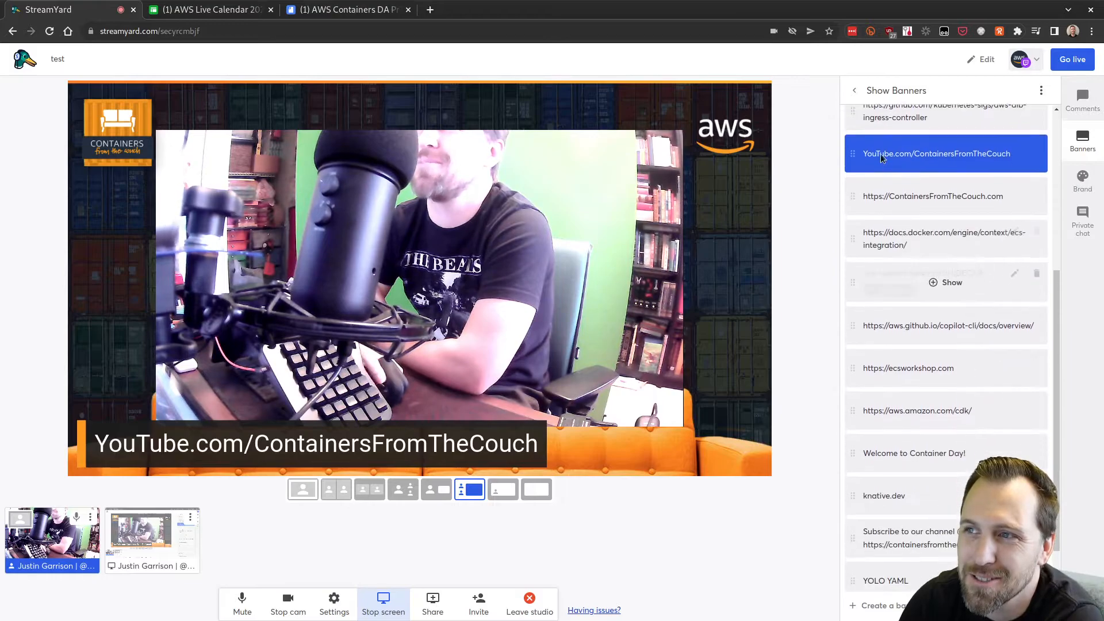
{"action": "left_click", "coordinate": [880, 92]}
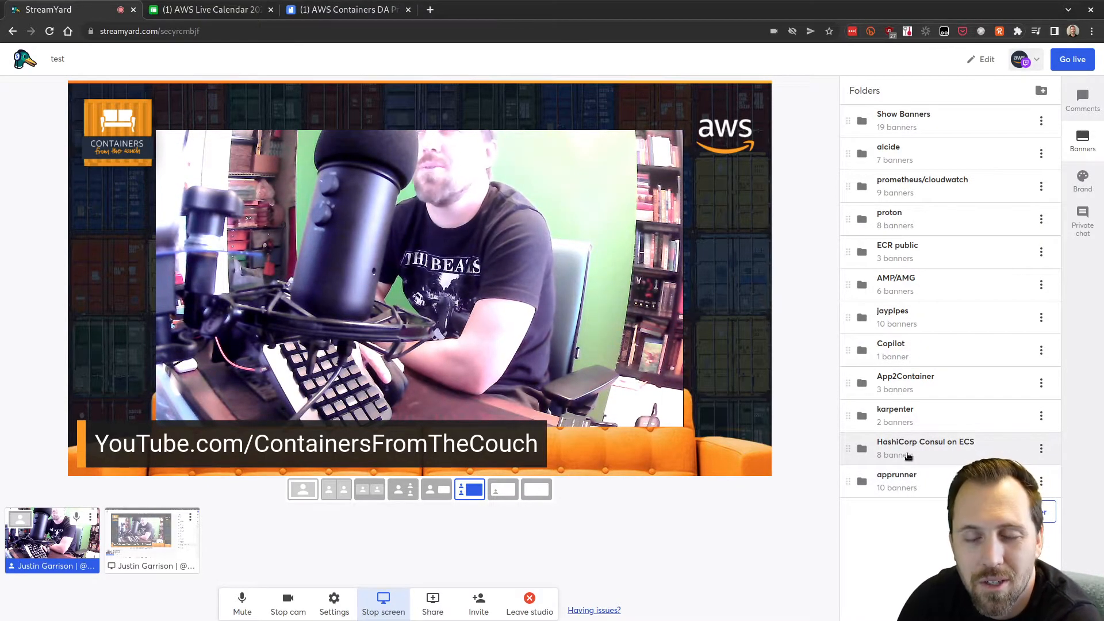
{"action": "left_click", "coordinate": [936, 131]}
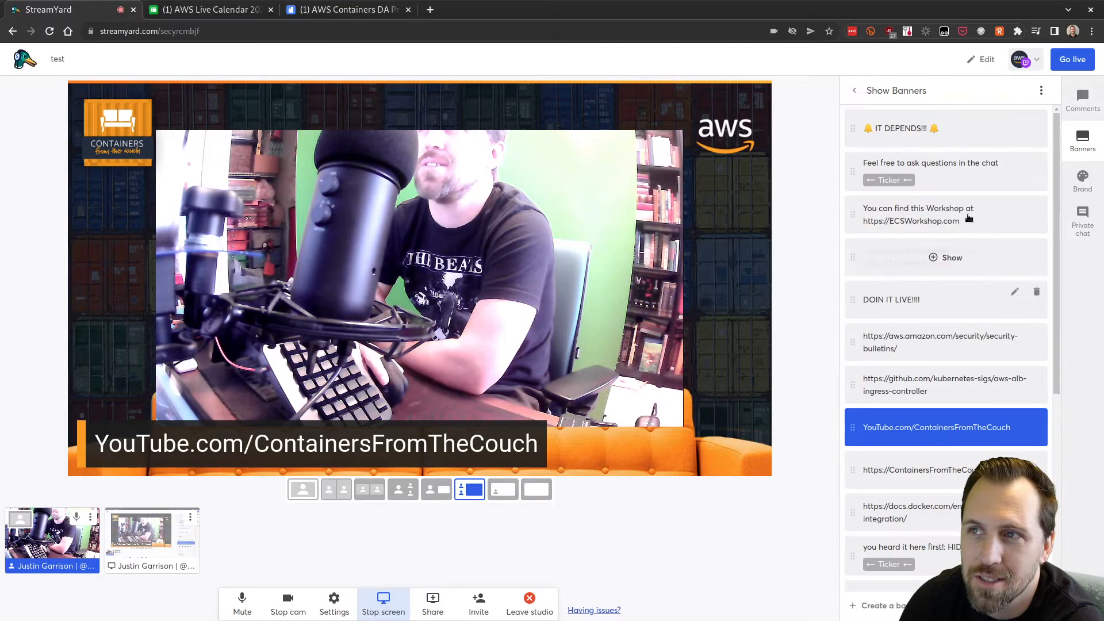
{"action": "left_click", "coordinate": [886, 92]}
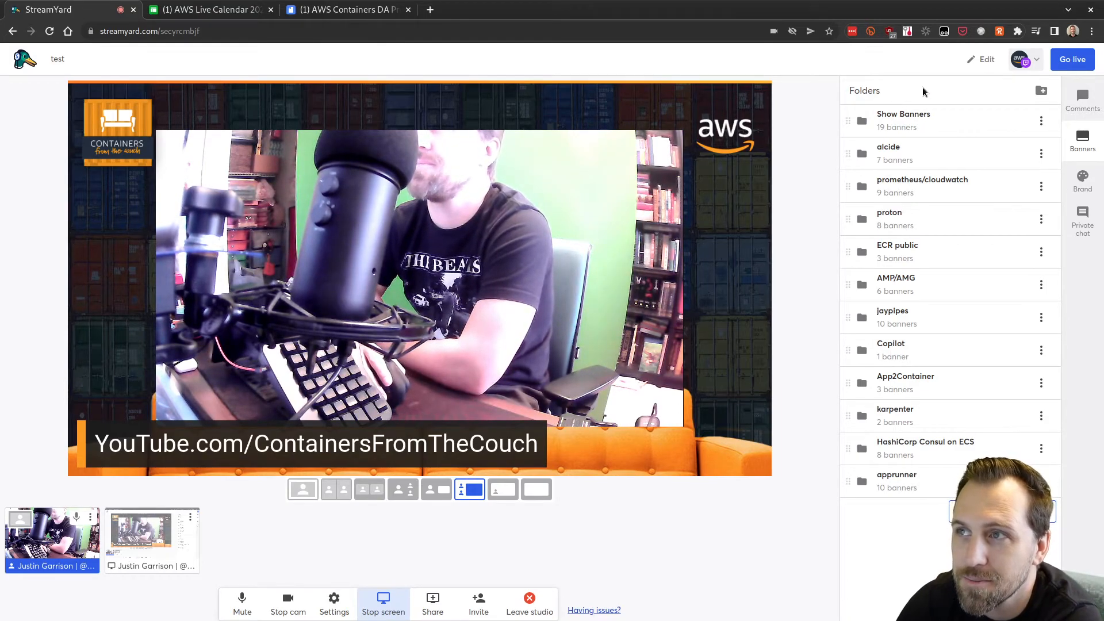
Review the viewer comments and the AWS-Talking Heads brand's overlays and video clips.
{"action": "left_click", "coordinate": [1086, 99]}
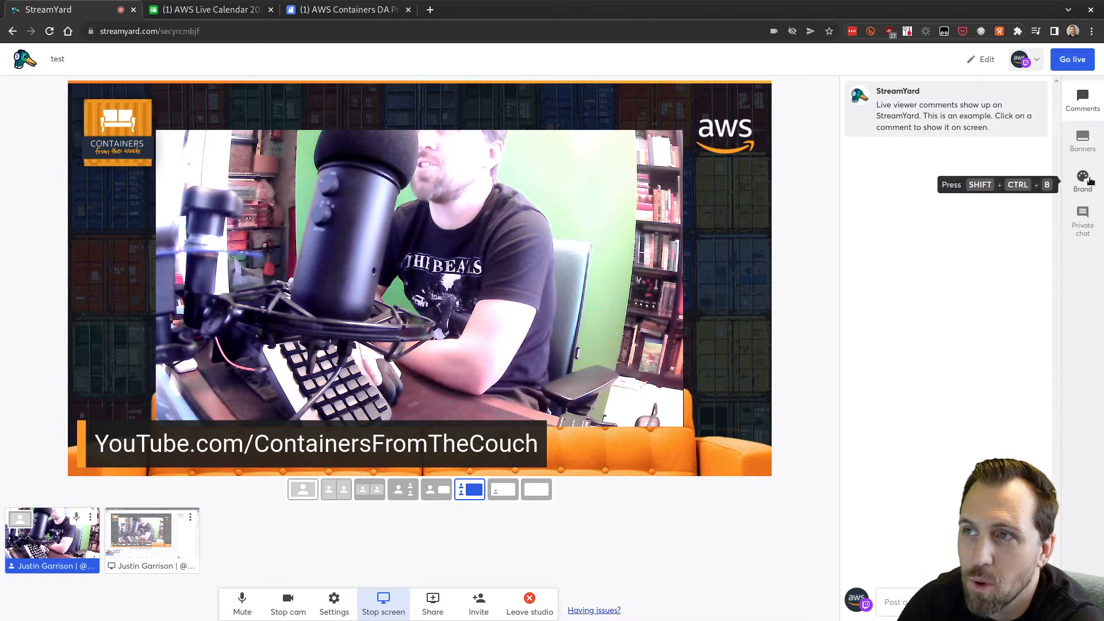
{"action": "left_click", "coordinate": [1085, 186]}
{"action": "scroll", "coordinate": [971, 315], "scroll_direction": "down", "scroll_amount": 6}
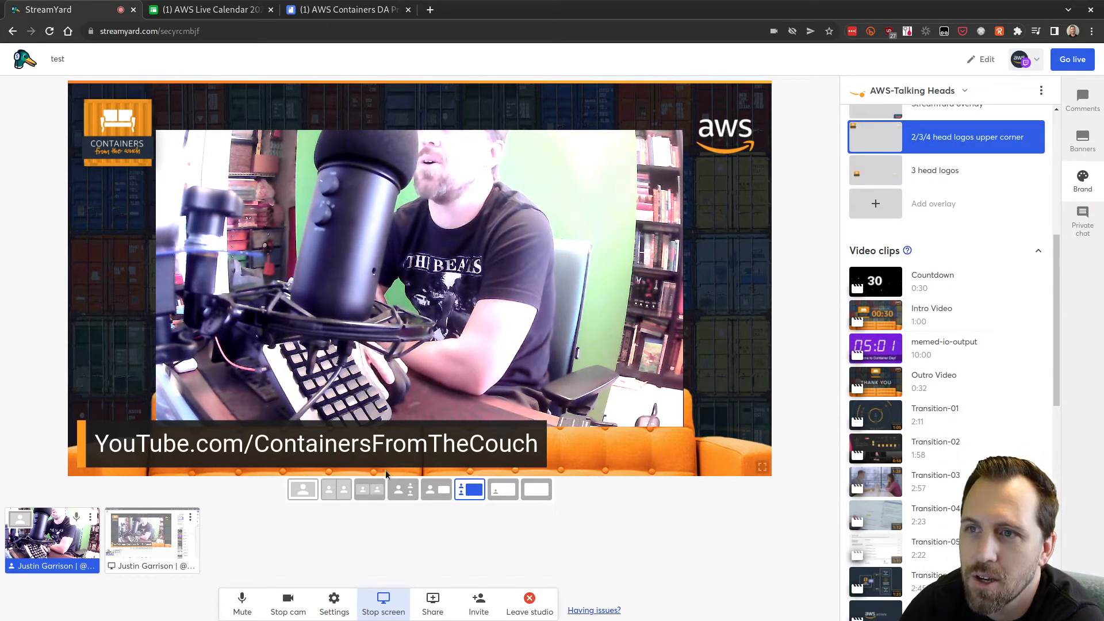
Hide the "YouTube.com/ContainersFromTheCouch" banner in the Show Banners folder from the stream.
{"action": "left_click", "coordinate": [1083, 141]}
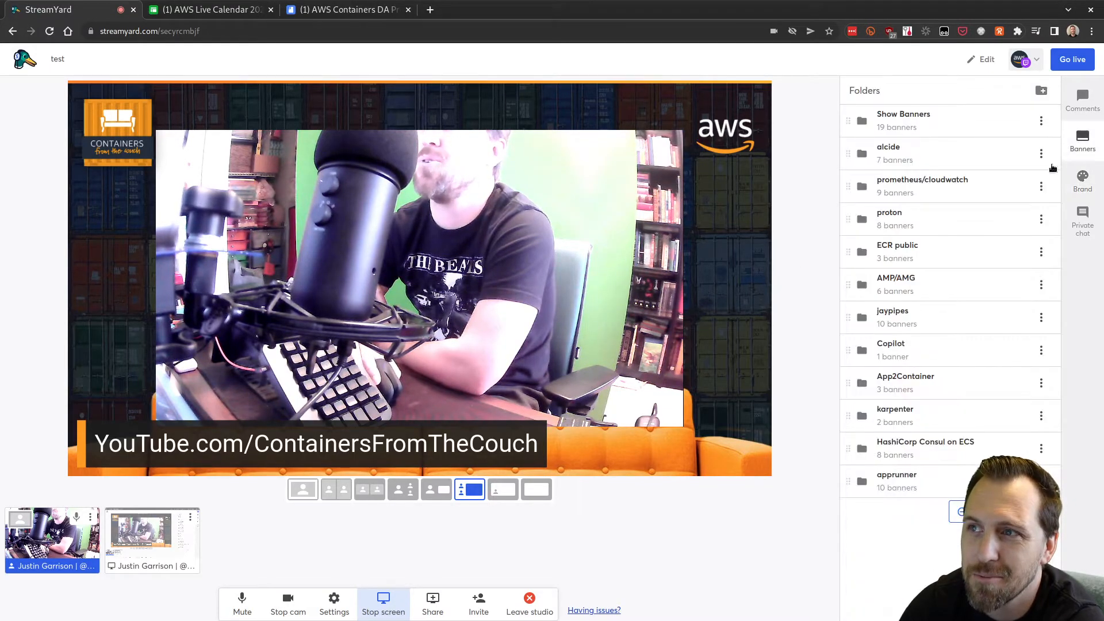
{"action": "left_click", "coordinate": [943, 118]}
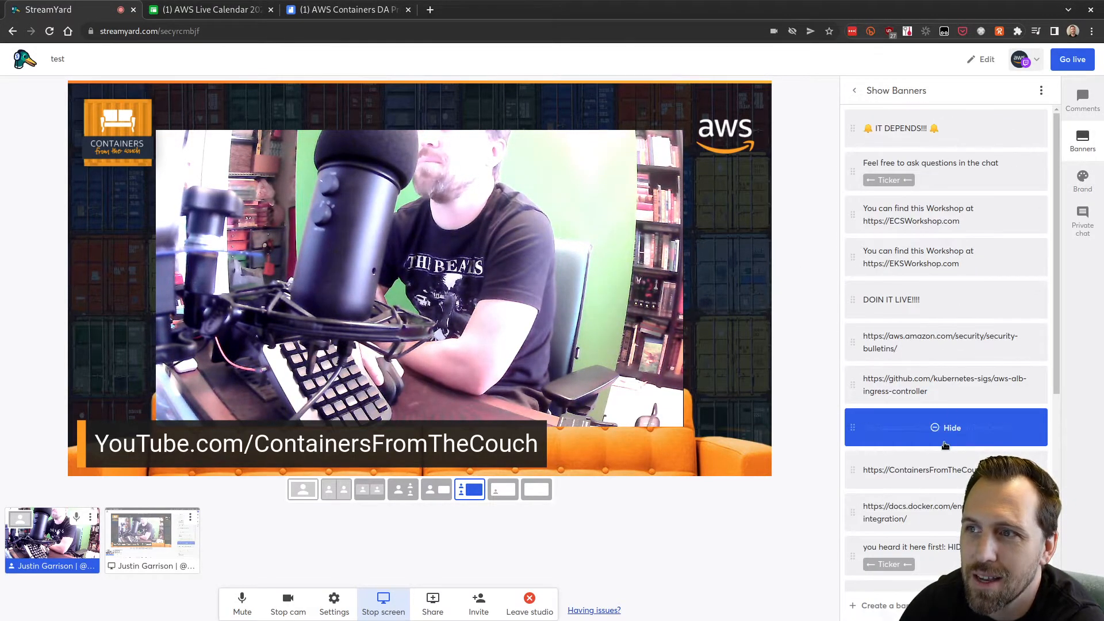
{"action": "left_click", "coordinate": [950, 428]}
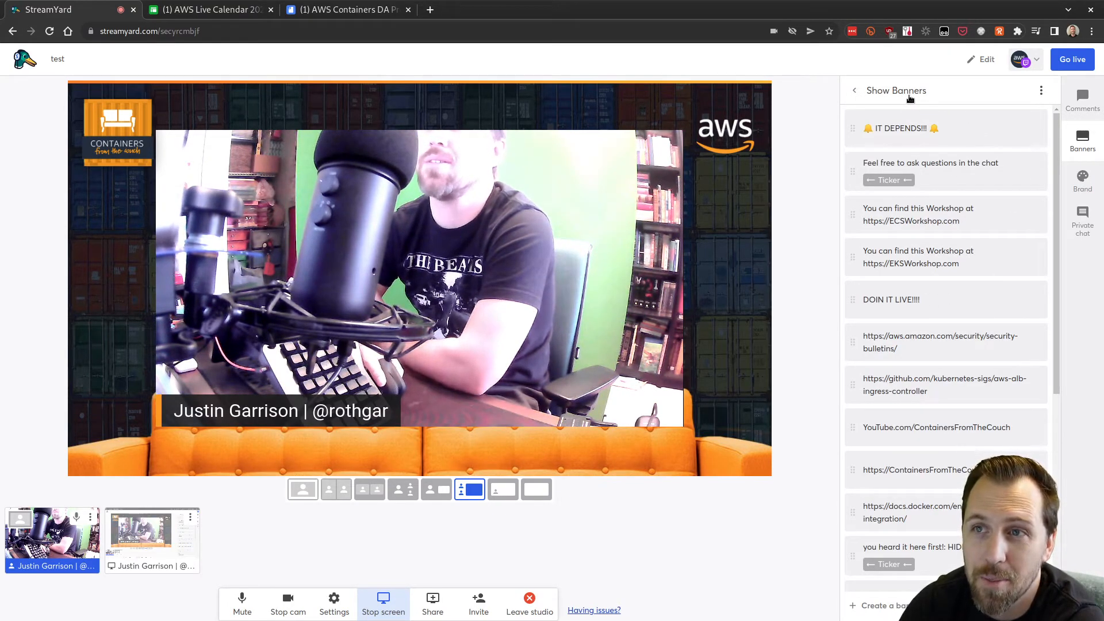
Display the StreamYard example comment on the stream from the viewer comments and hide it again.
{"action": "left_click", "coordinate": [1097, 108]}
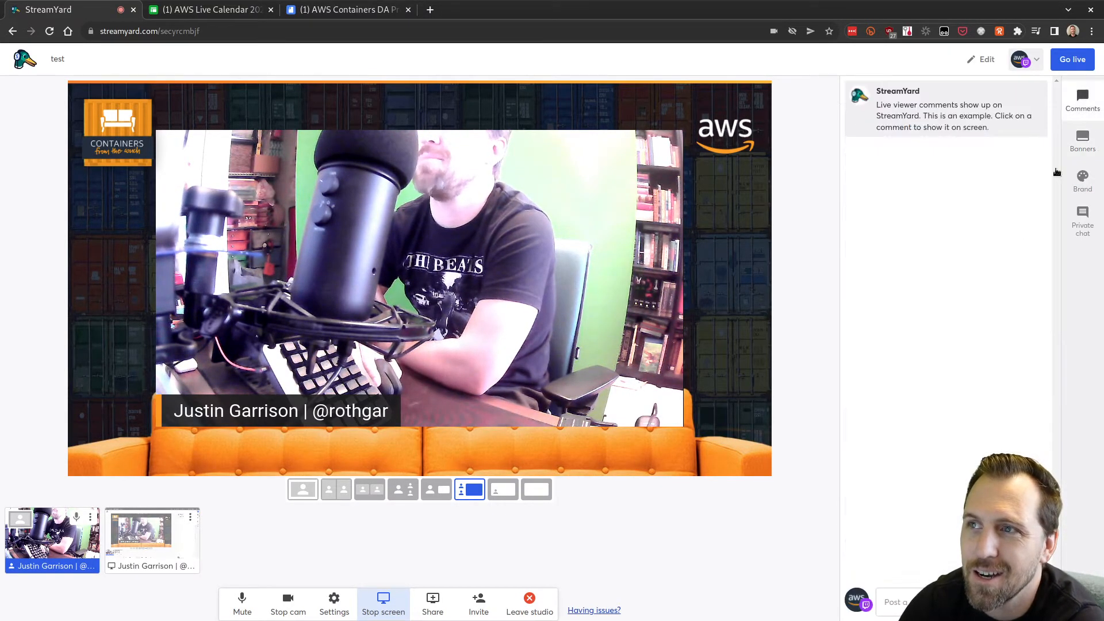
{"action": "left_click", "coordinate": [941, 130]}
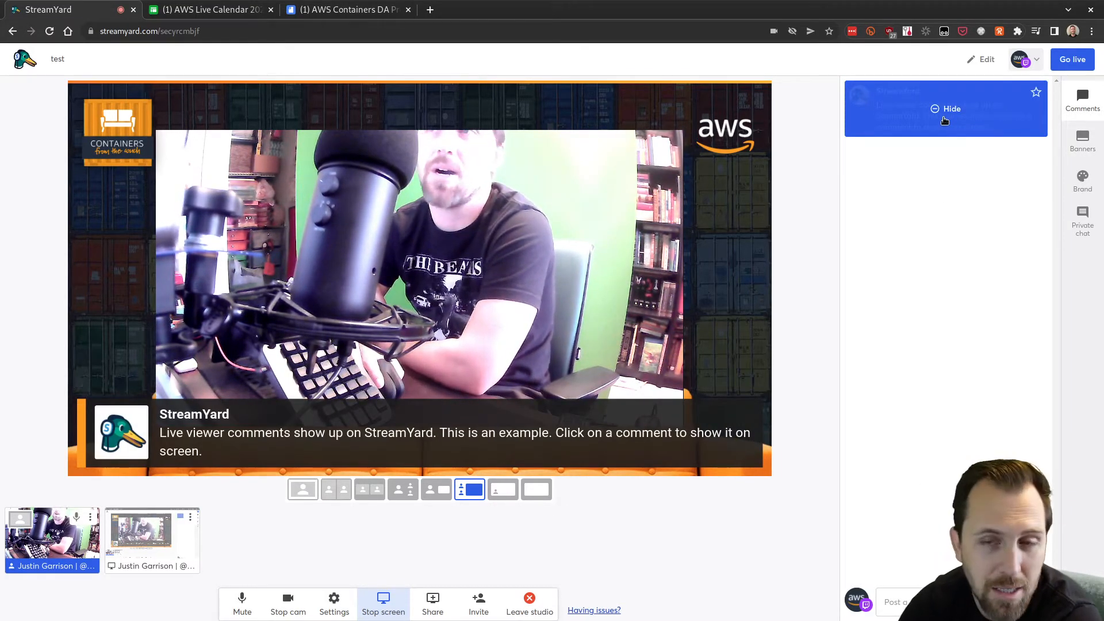
{"action": "left_click", "coordinate": [946, 110]}
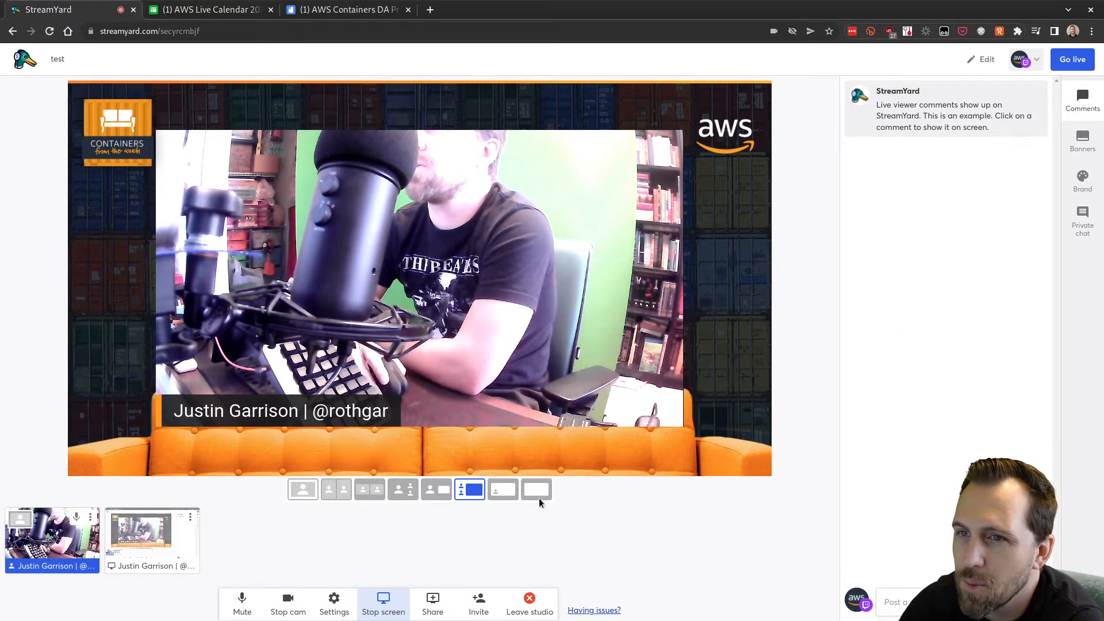
Add the shared screen to the stream in the layout with a small camera inset, and switch to the large-speaker layout with a side column.
{"action": "left_click", "coordinate": [501, 493]}
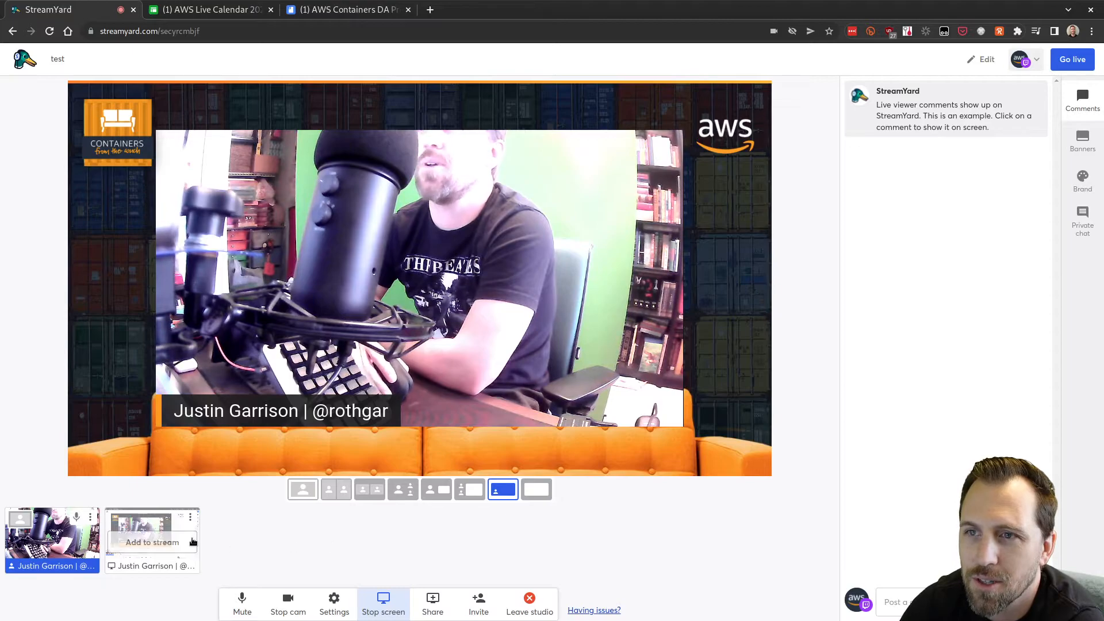
{"action": "left_click", "coordinate": [152, 539]}
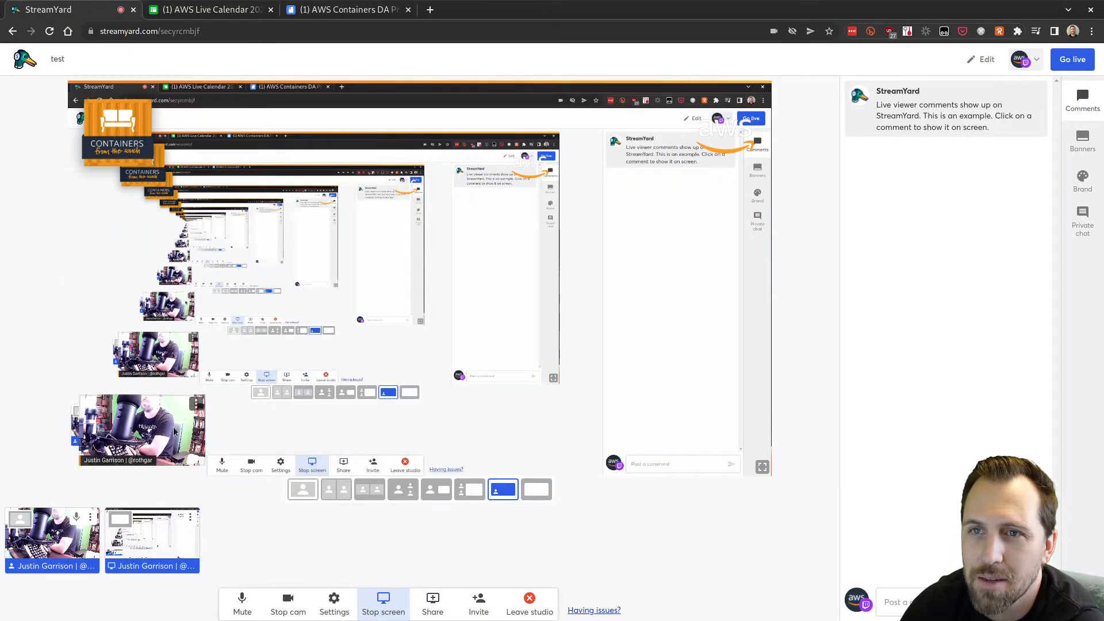
{"action": "left_click", "coordinate": [402, 490]}
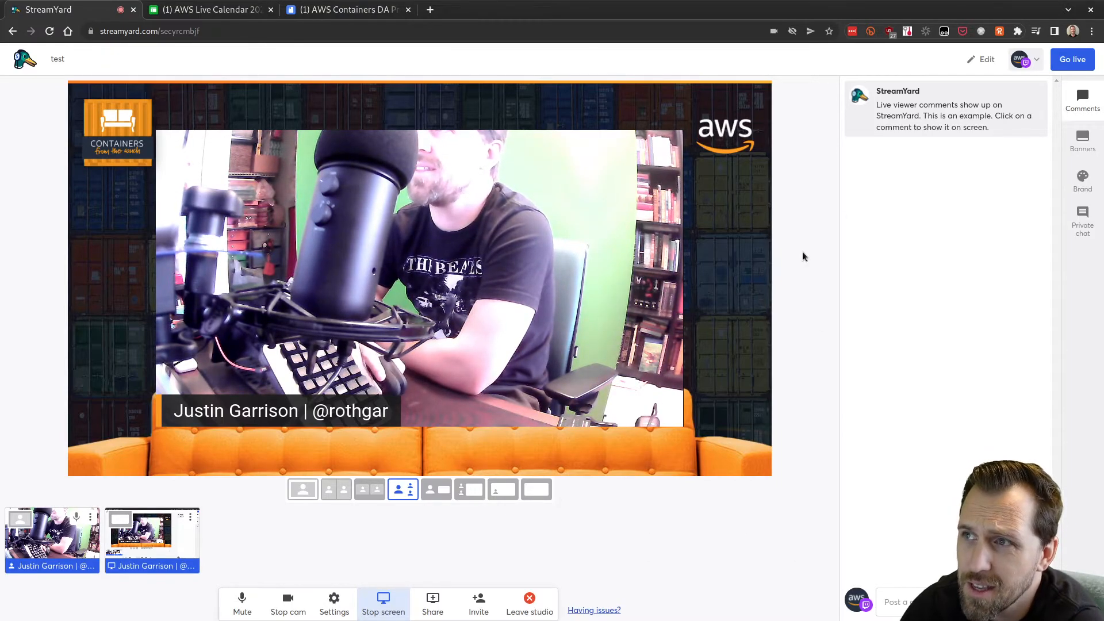
Check the private chat and return to the viewer comments.
{"action": "left_click", "coordinate": [1086, 228]}
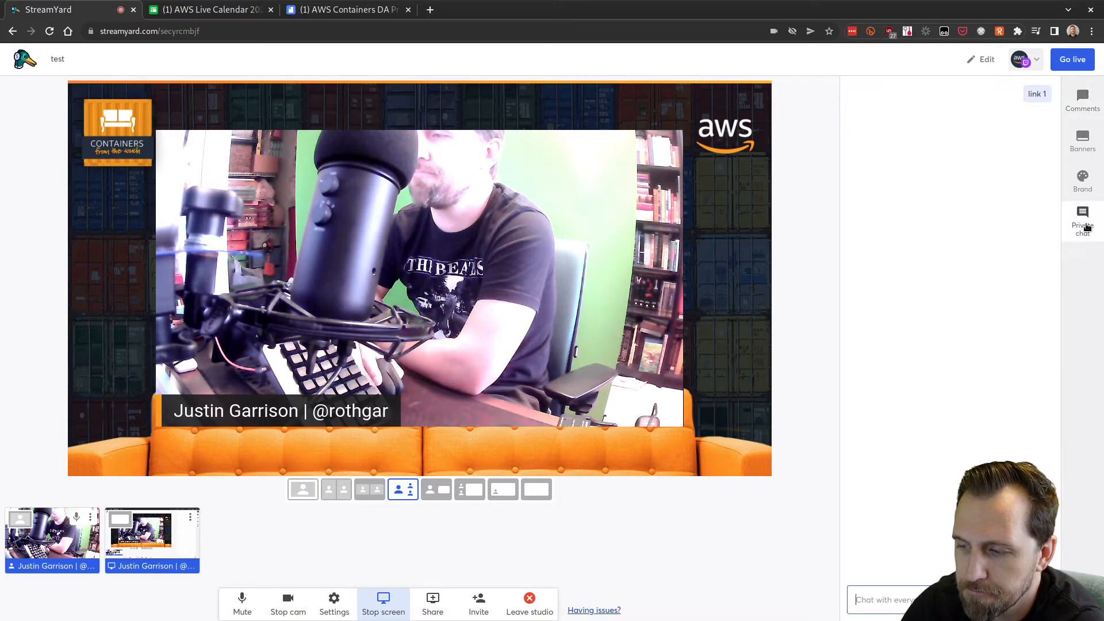
{"action": "left_click", "coordinate": [1082, 101]}
{"action": "mouse_move", "coordinate": [950, 110]}
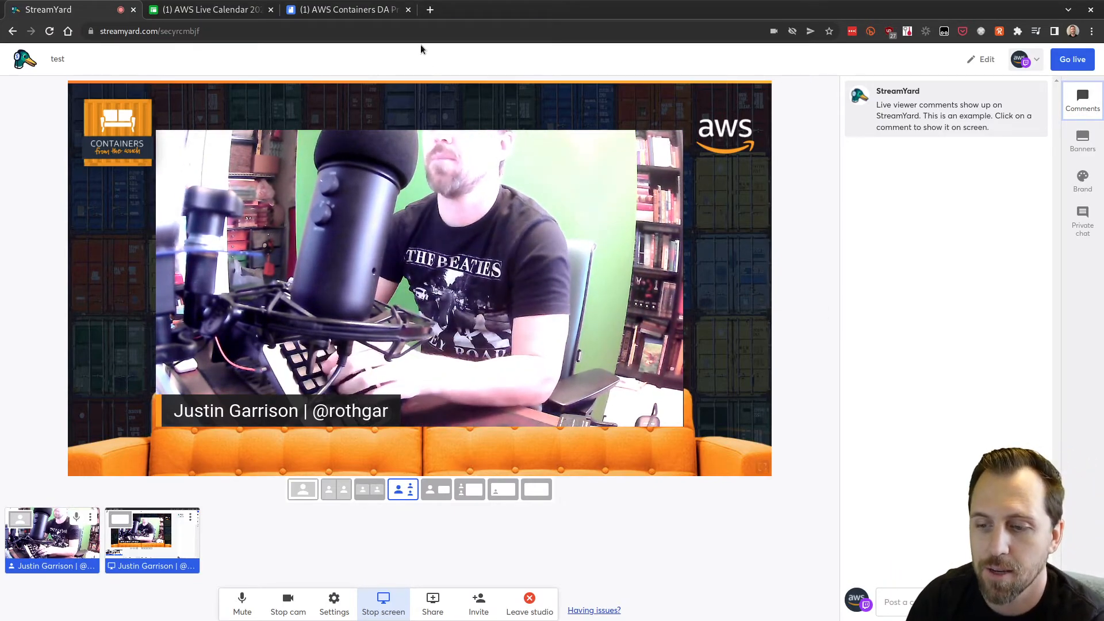
Open the AWS Twitch channel at twitch.tv/aws in a new browser tab.
{"action": "left_click", "coordinate": [430, 10]}
{"action": "type", "text": "twit"}
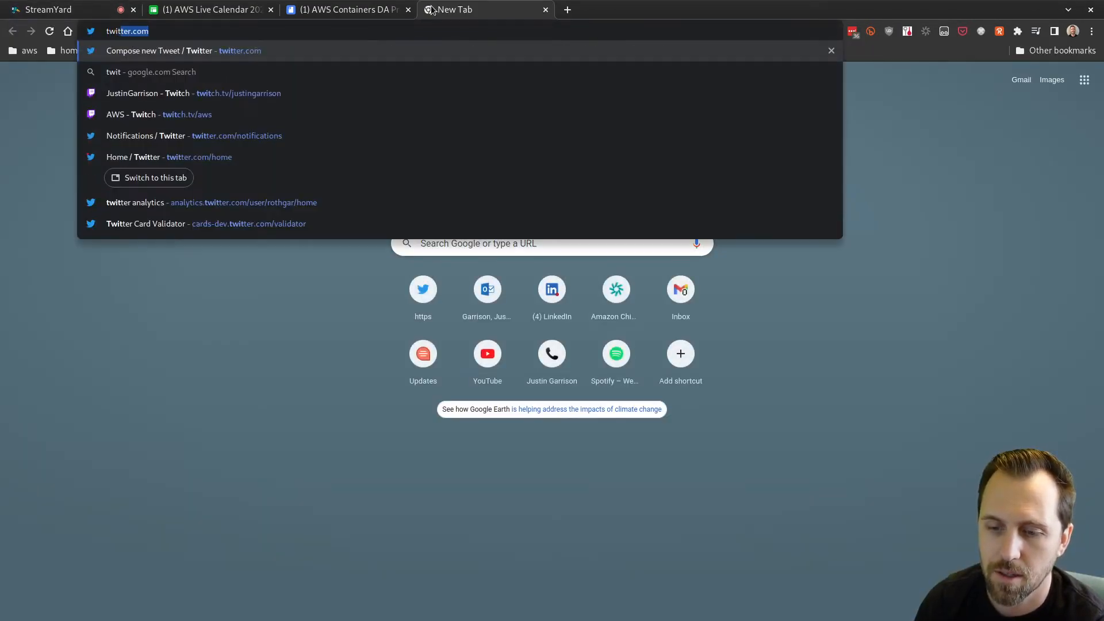
{"action": "type", "text": "ch.tv"}
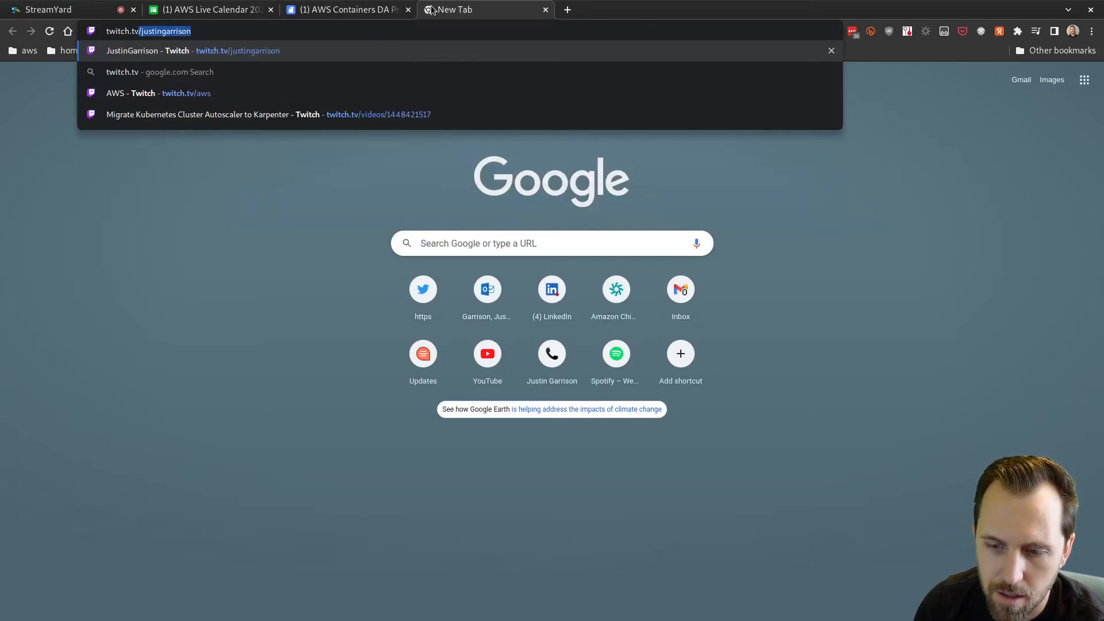
{"action": "key", "text": "Down"}
{"action": "key", "text": "Down"}
{"action": "key", "text": "Return"}
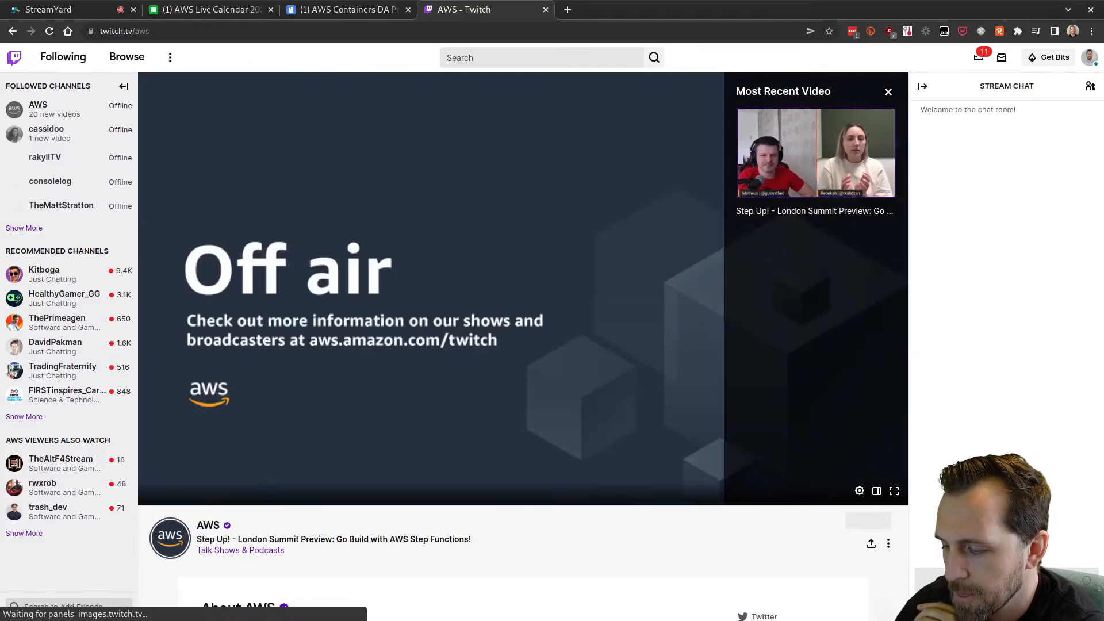
Pop out the AWS channel's stream chat into its own window, move it over the channel page and review its chat settings.
{"action": "left_click", "coordinate": [1056, 605]}
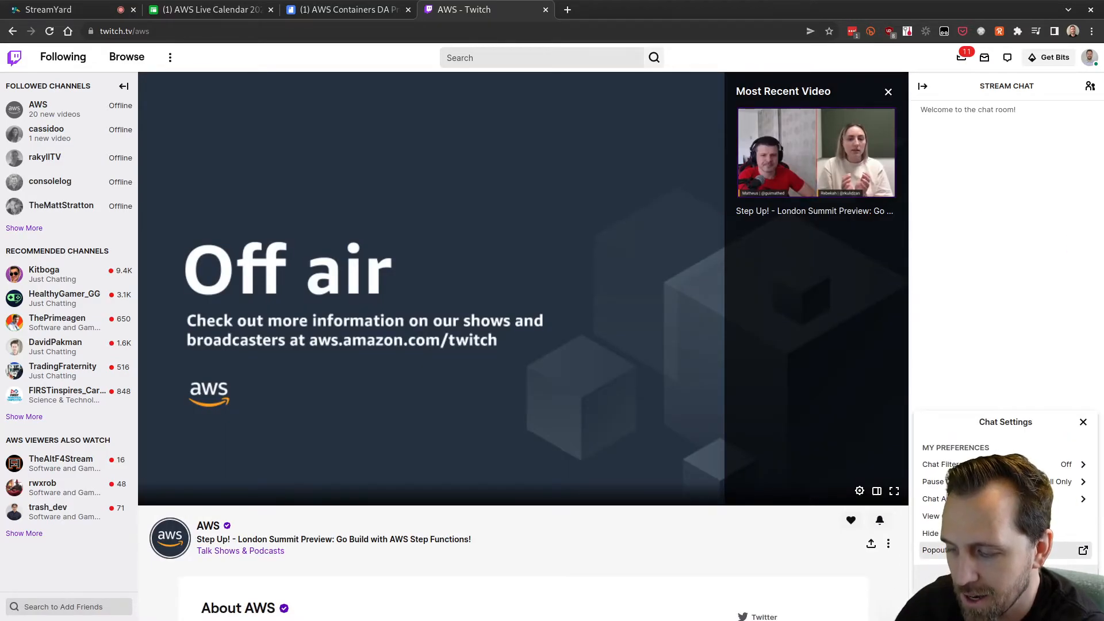
{"action": "left_click", "coordinate": [943, 550]}
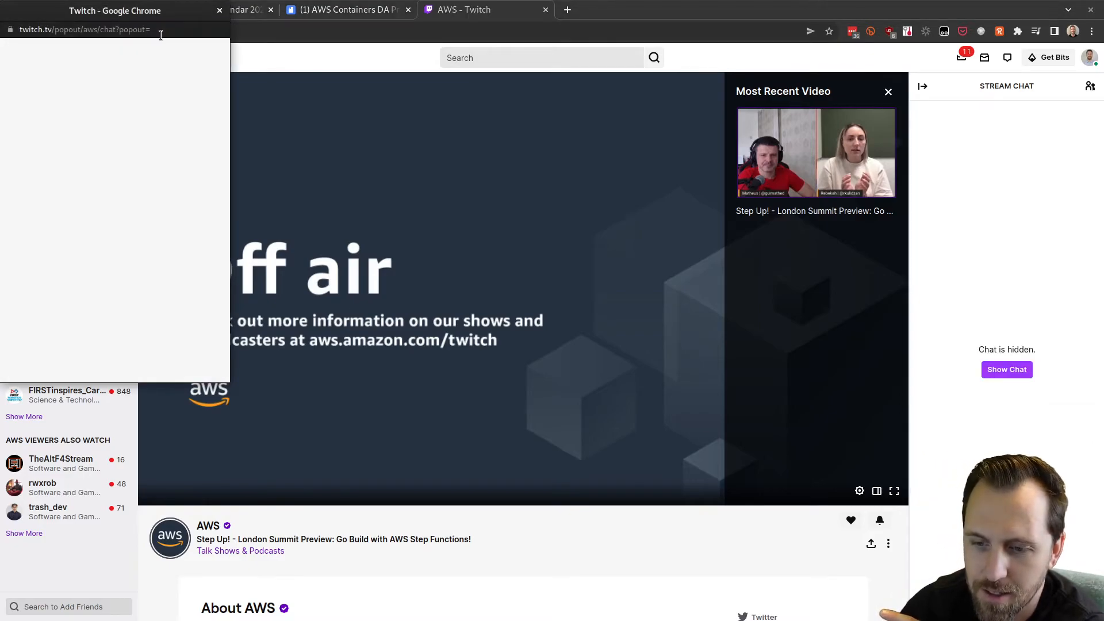
{"action": "left_click_drag", "start_coordinate": [151, 32], "coordinate": [136, 33]}
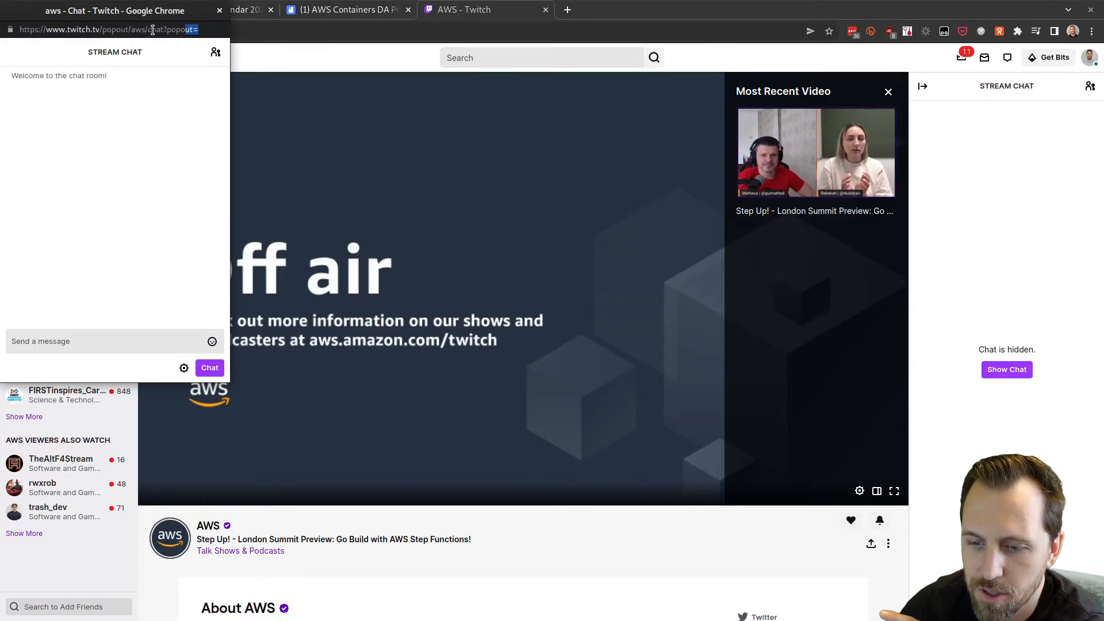
{"action": "left_click_drag", "start_coordinate": [196, 14], "coordinate": [929, 99]}
{"action": "left_click", "coordinate": [916, 457]}
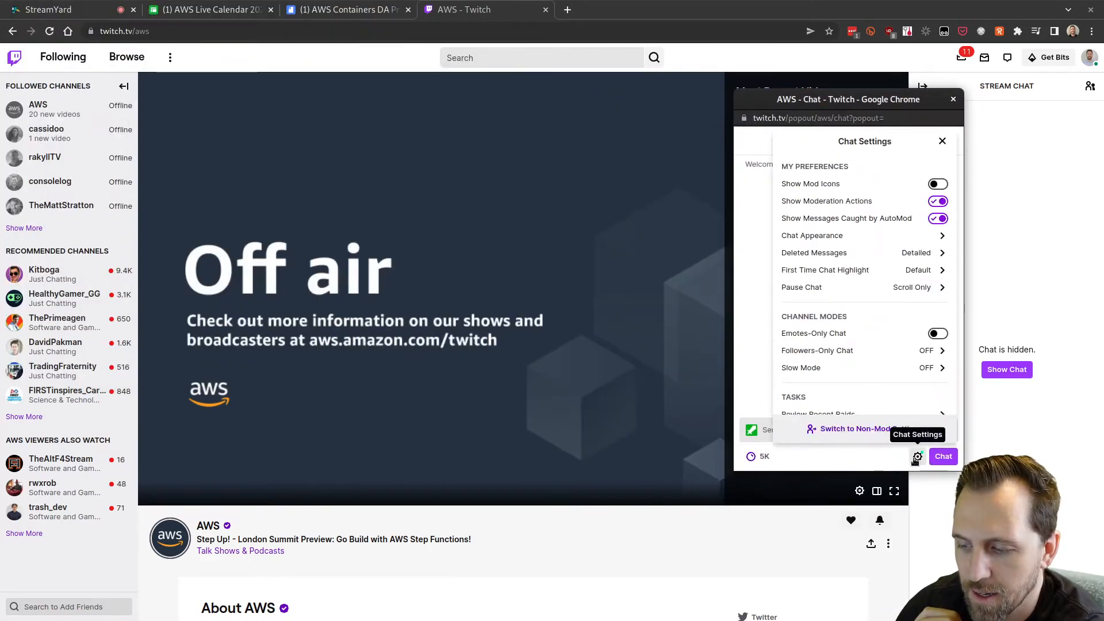
{"action": "left_click", "coordinate": [918, 457]}
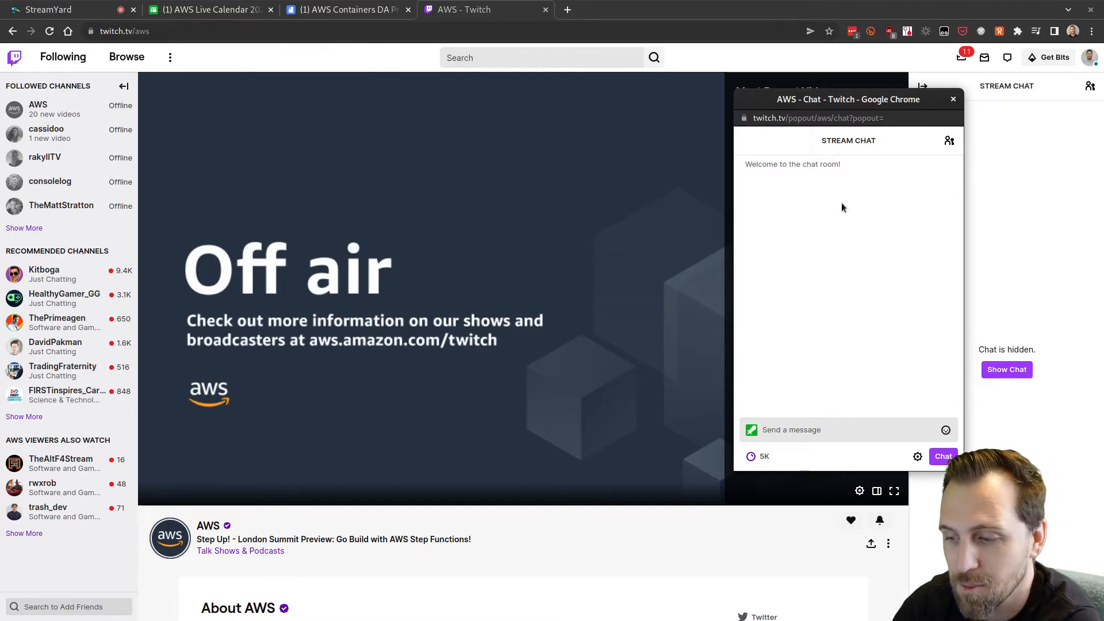
Return to the StreamYard studio and place the popped-out Twitch chat window over it, beside the viewer comments.
{"action": "left_click_drag", "start_coordinate": [855, 106], "coordinate": [884, 101]}
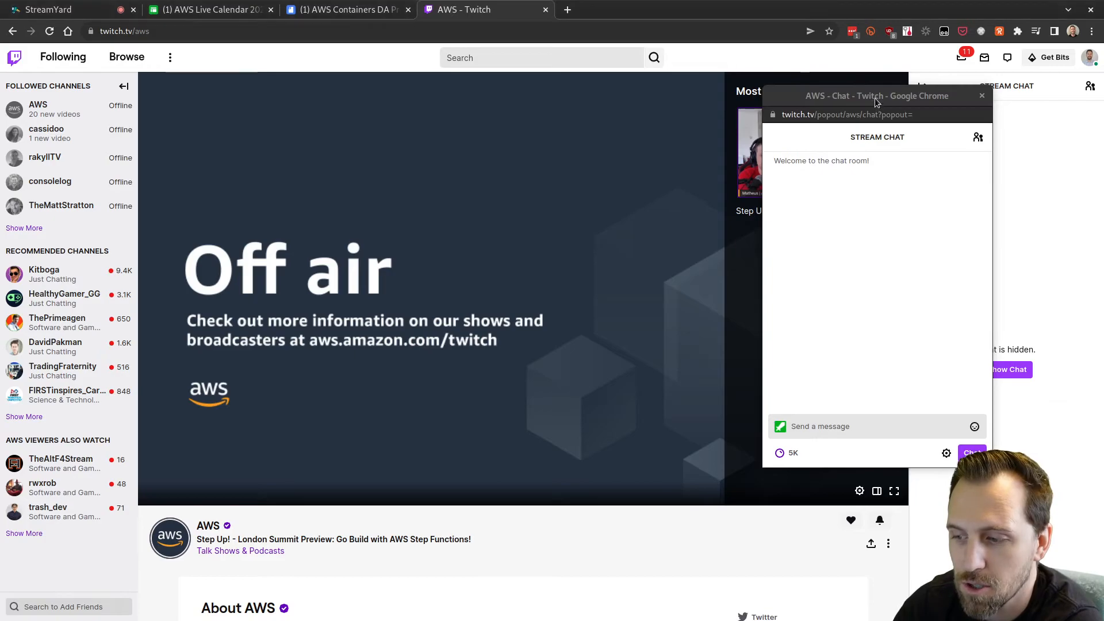
{"action": "left_click_drag", "start_coordinate": [874, 96], "coordinate": [699, 88]}
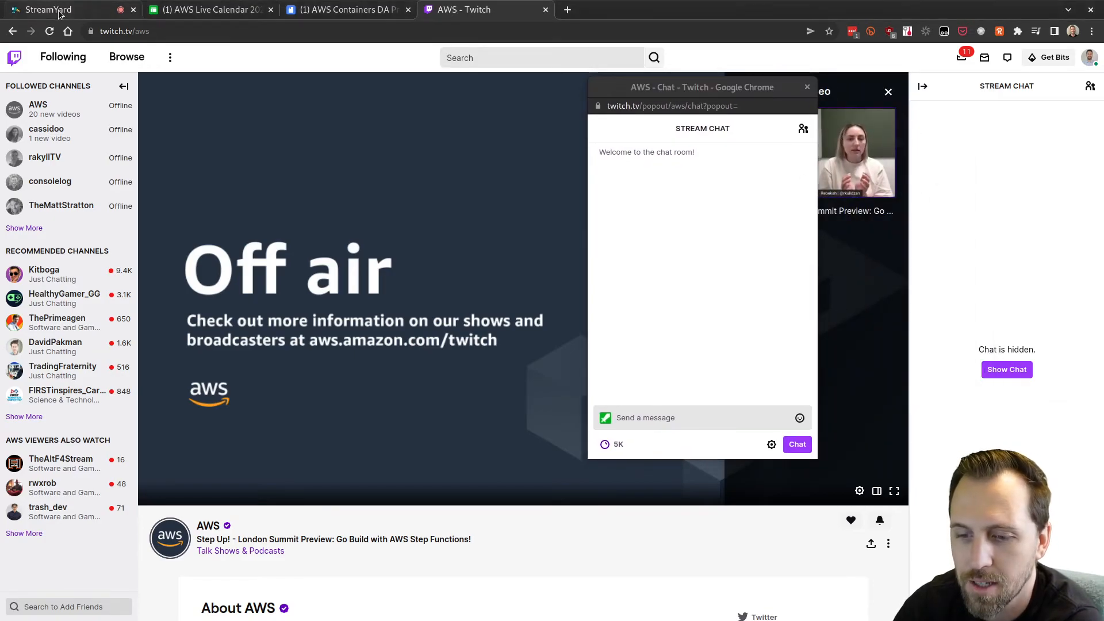
{"action": "left_click", "coordinate": [585, 125]}
{"action": "key", "text": "ctrl+Tab"}
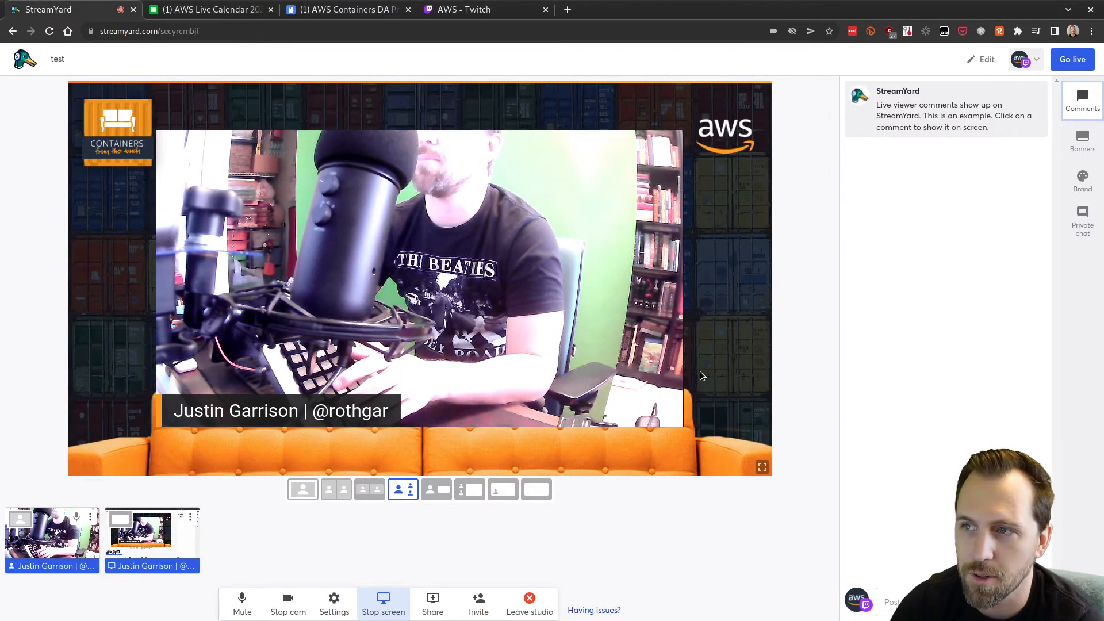
{"action": "key", "text": "alt+Tab"}
{"action": "left_click_drag", "start_coordinate": [720, 93], "coordinate": [789, 127]}
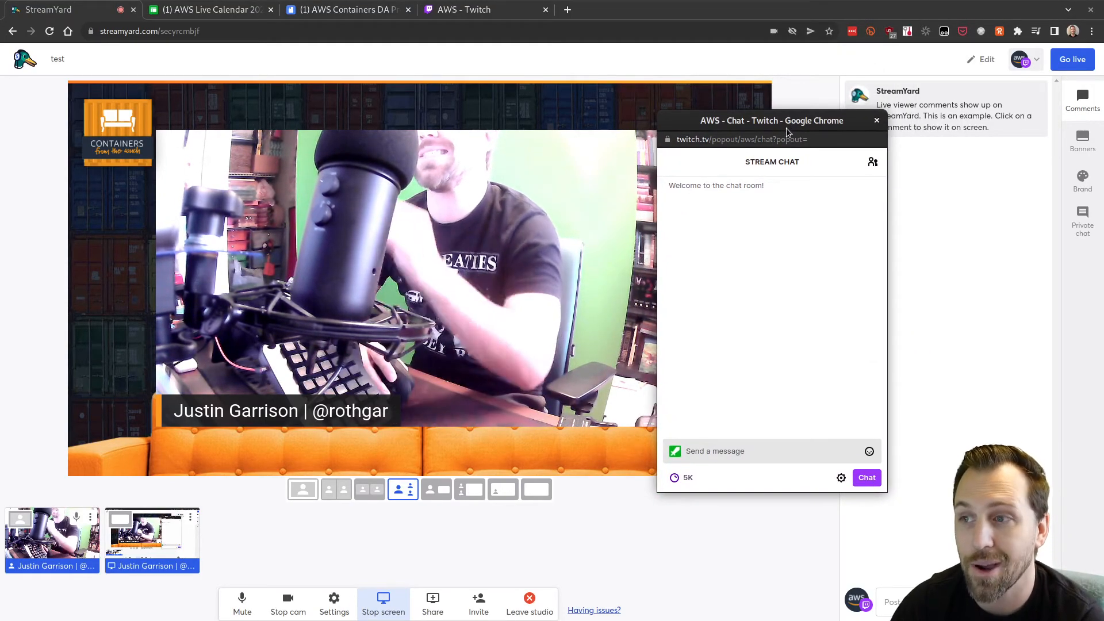
{"action": "left_click", "coordinate": [993, 261]}
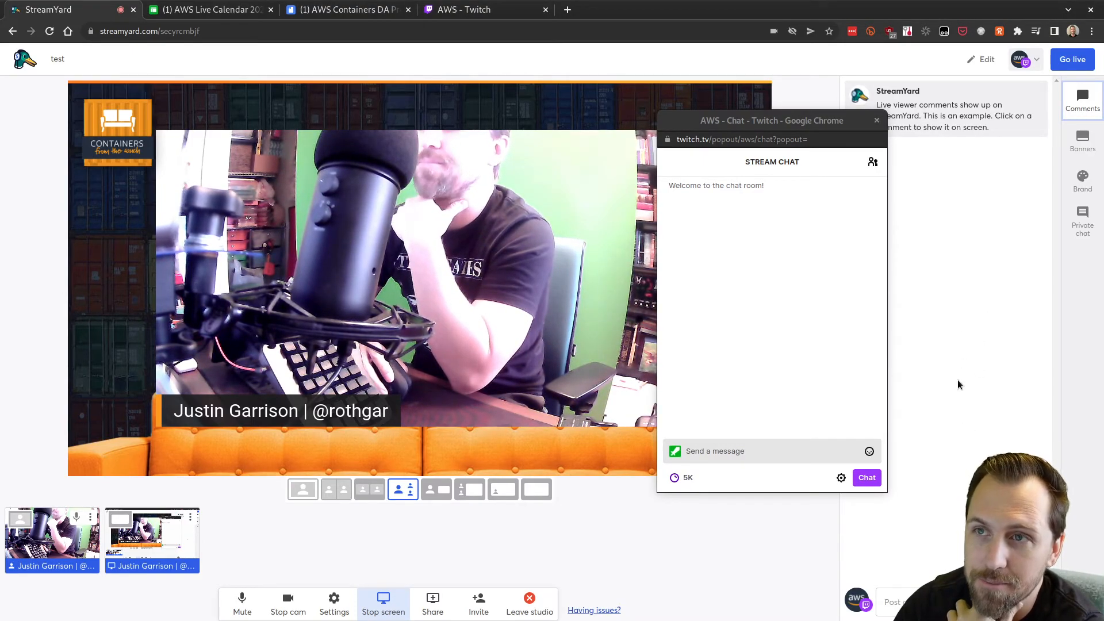
{"action": "left_click", "coordinate": [822, 332]}
{"action": "key", "text": "alt+Tab"}
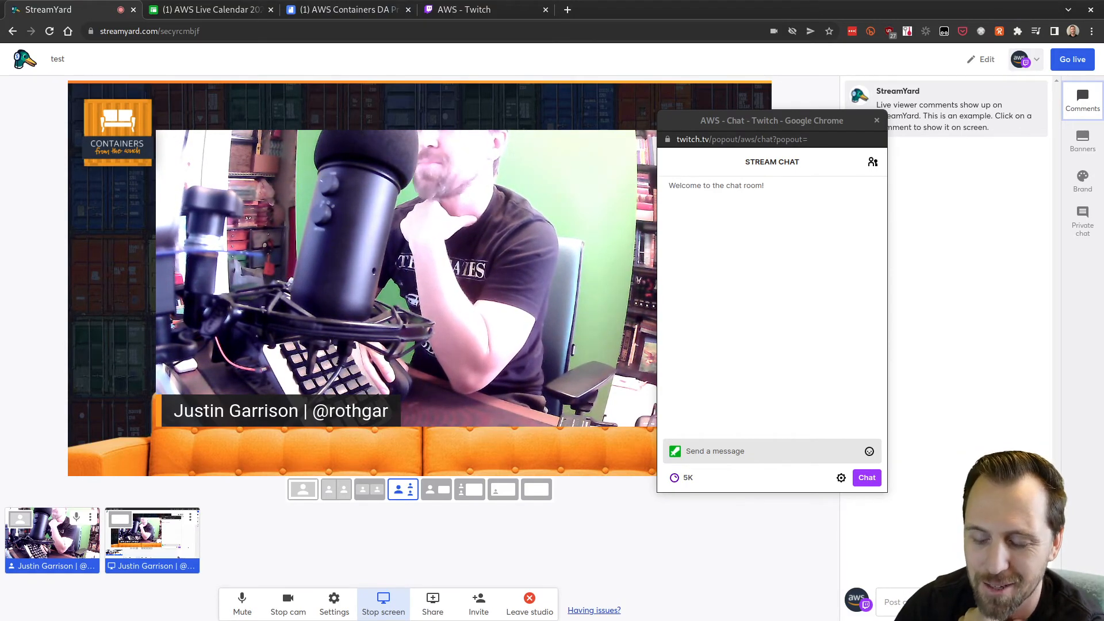
{"action": "left_click", "coordinate": [877, 419]}
{"action": "left_click", "coordinate": [991, 437]}
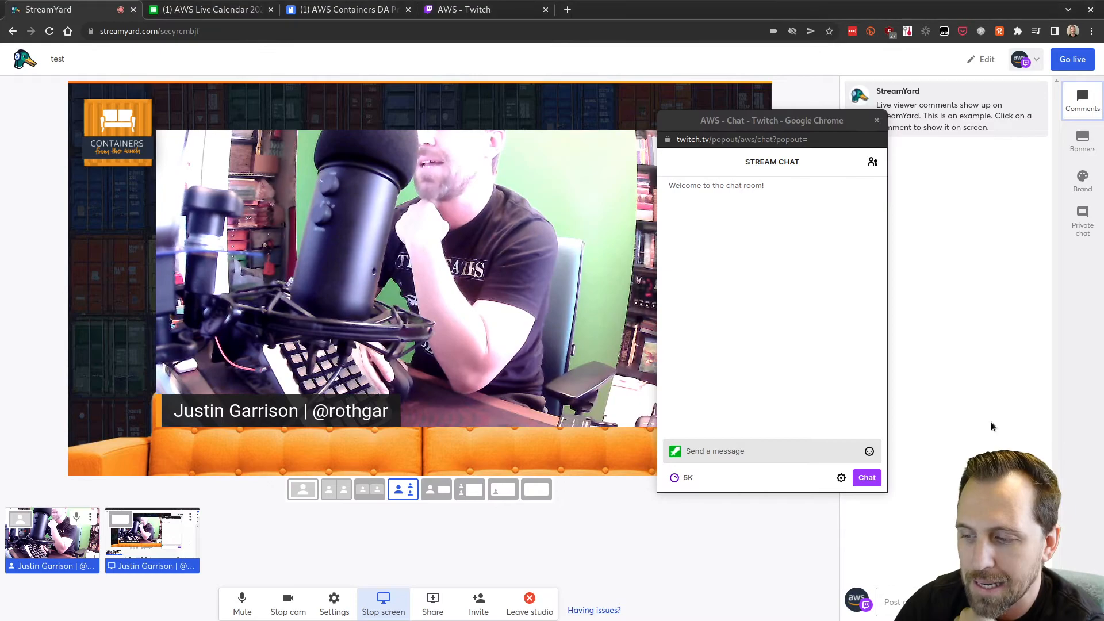
{"action": "left_click", "coordinate": [859, 364]}
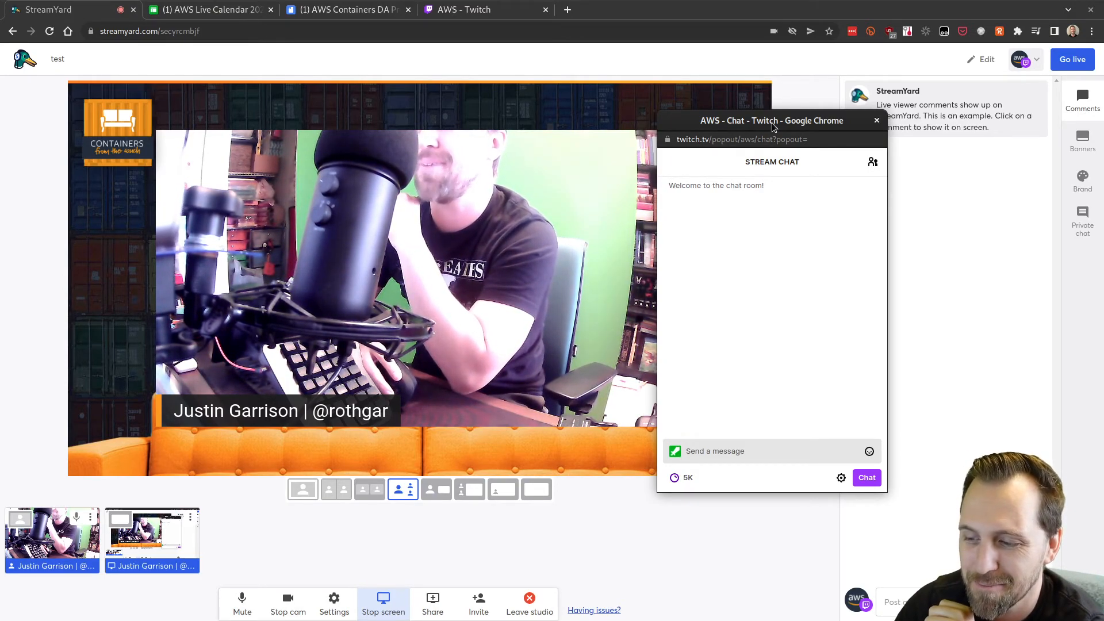
Move the popped-out Twitch chat window away from the studio and display the brand's overlays and video clips.
{"action": "left_click_drag", "start_coordinate": [773, 126], "coordinate": [850, 0]}
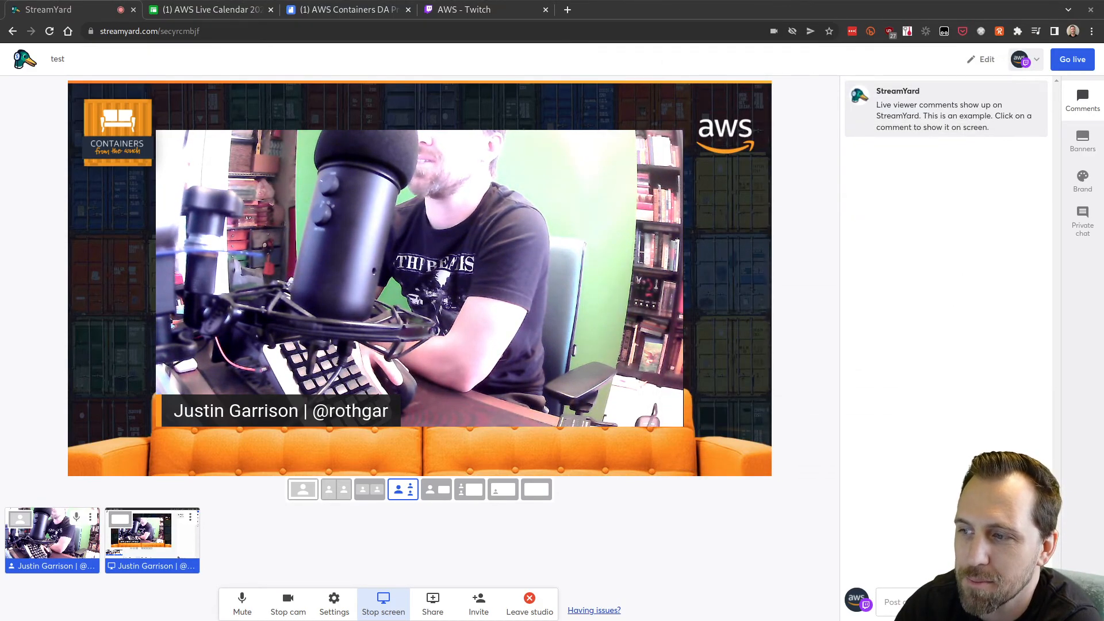
{"action": "left_click", "coordinate": [901, 371]}
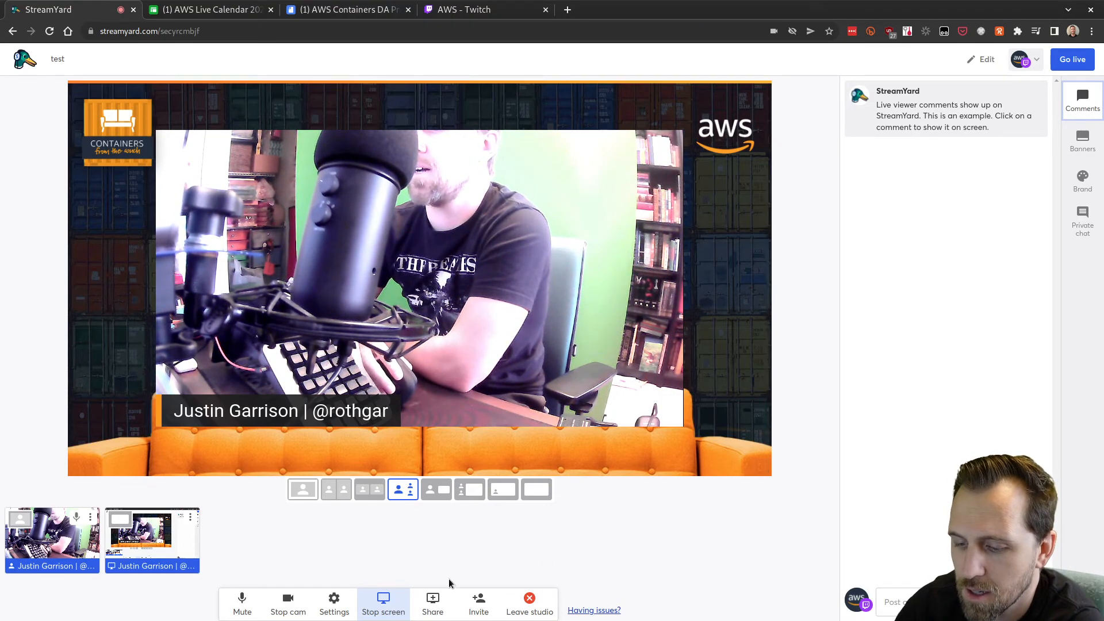
{"action": "left_click", "coordinate": [1083, 181]}
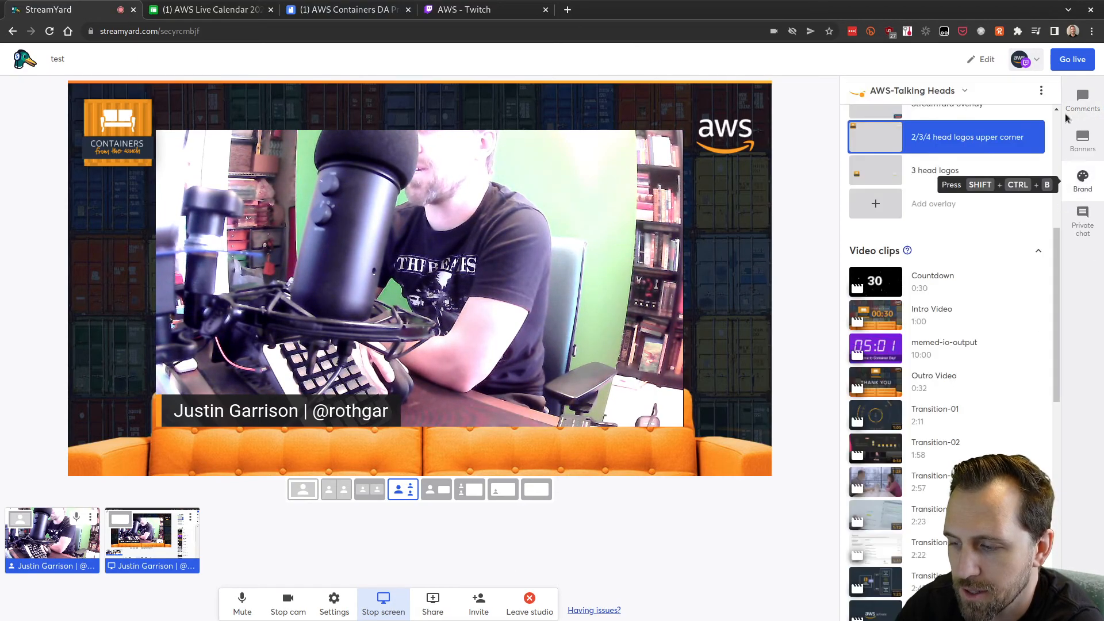